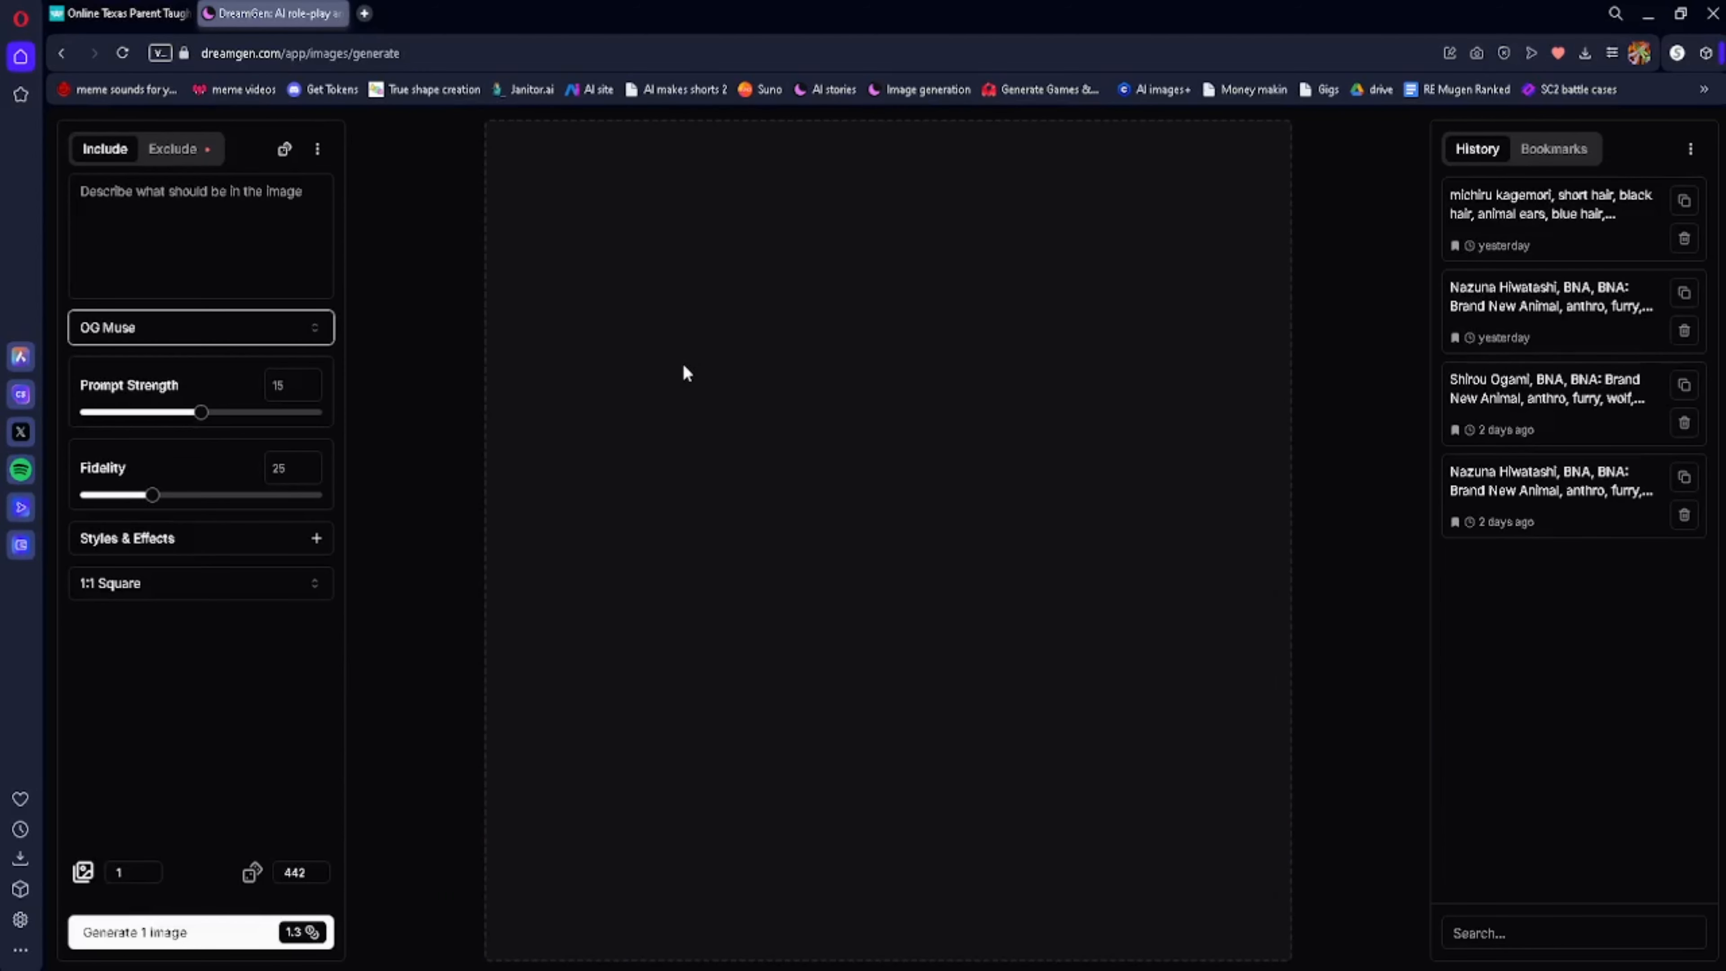
Reuse the newest michiru kagemori history entry's prompt and settings to generate one image with the AniMuse A model
click(1684, 203)
scroll(227, 497, down, 2)
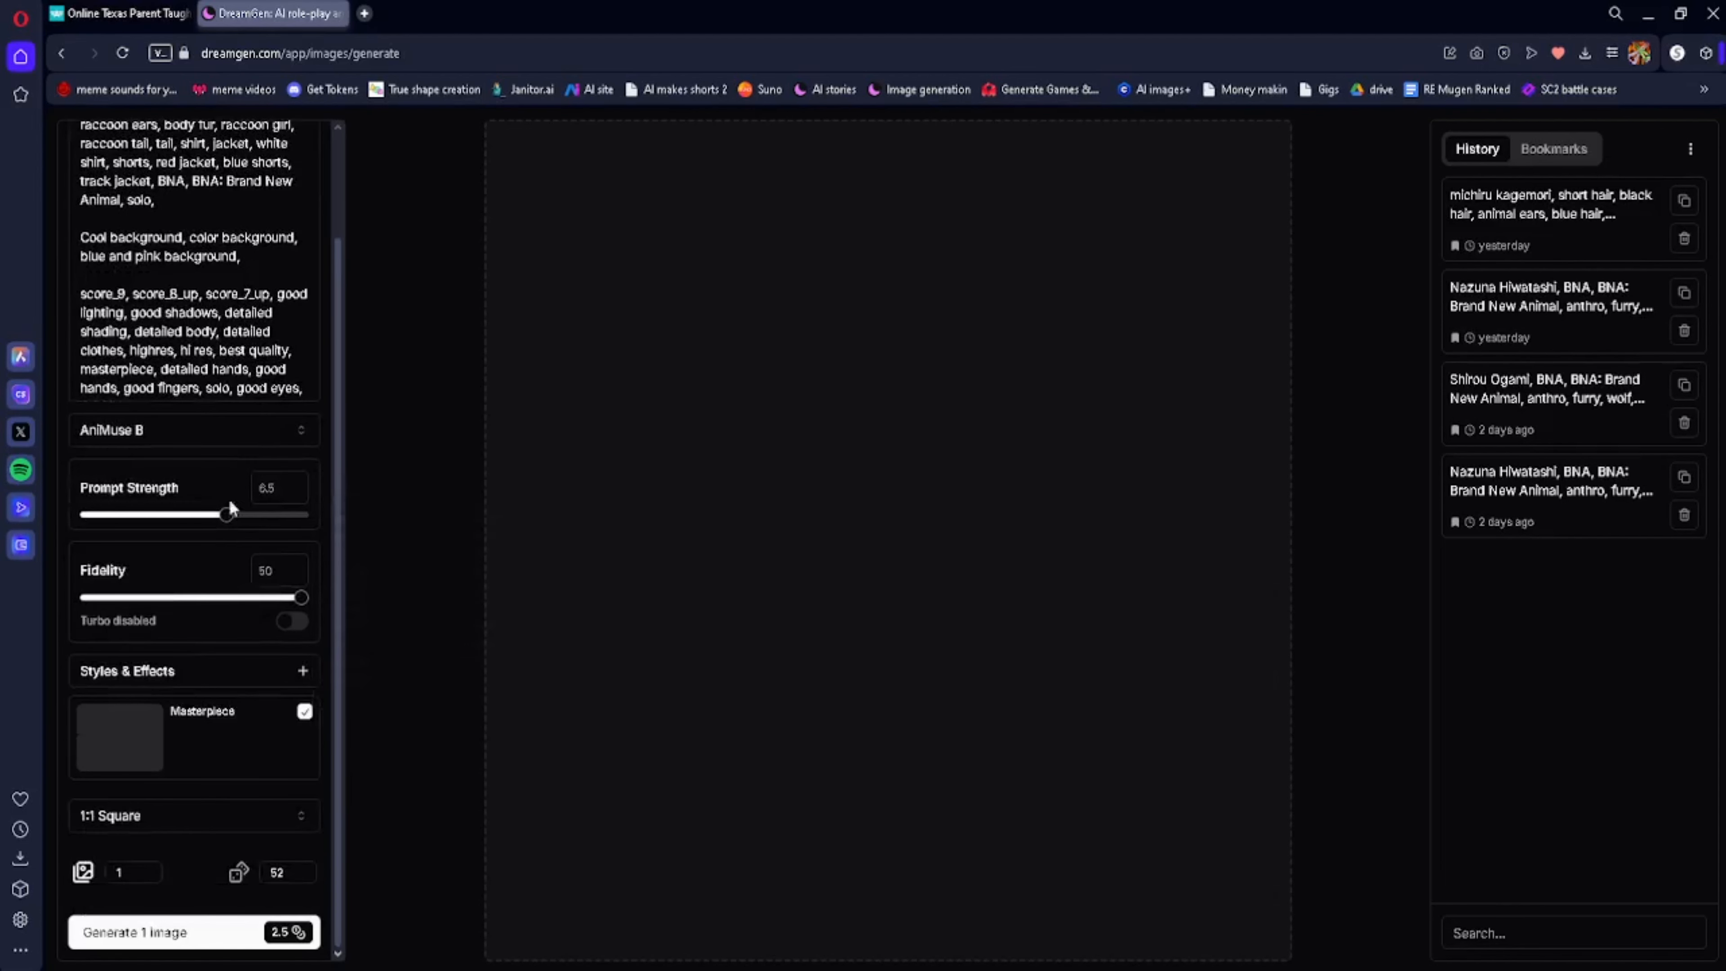
click(232, 427)
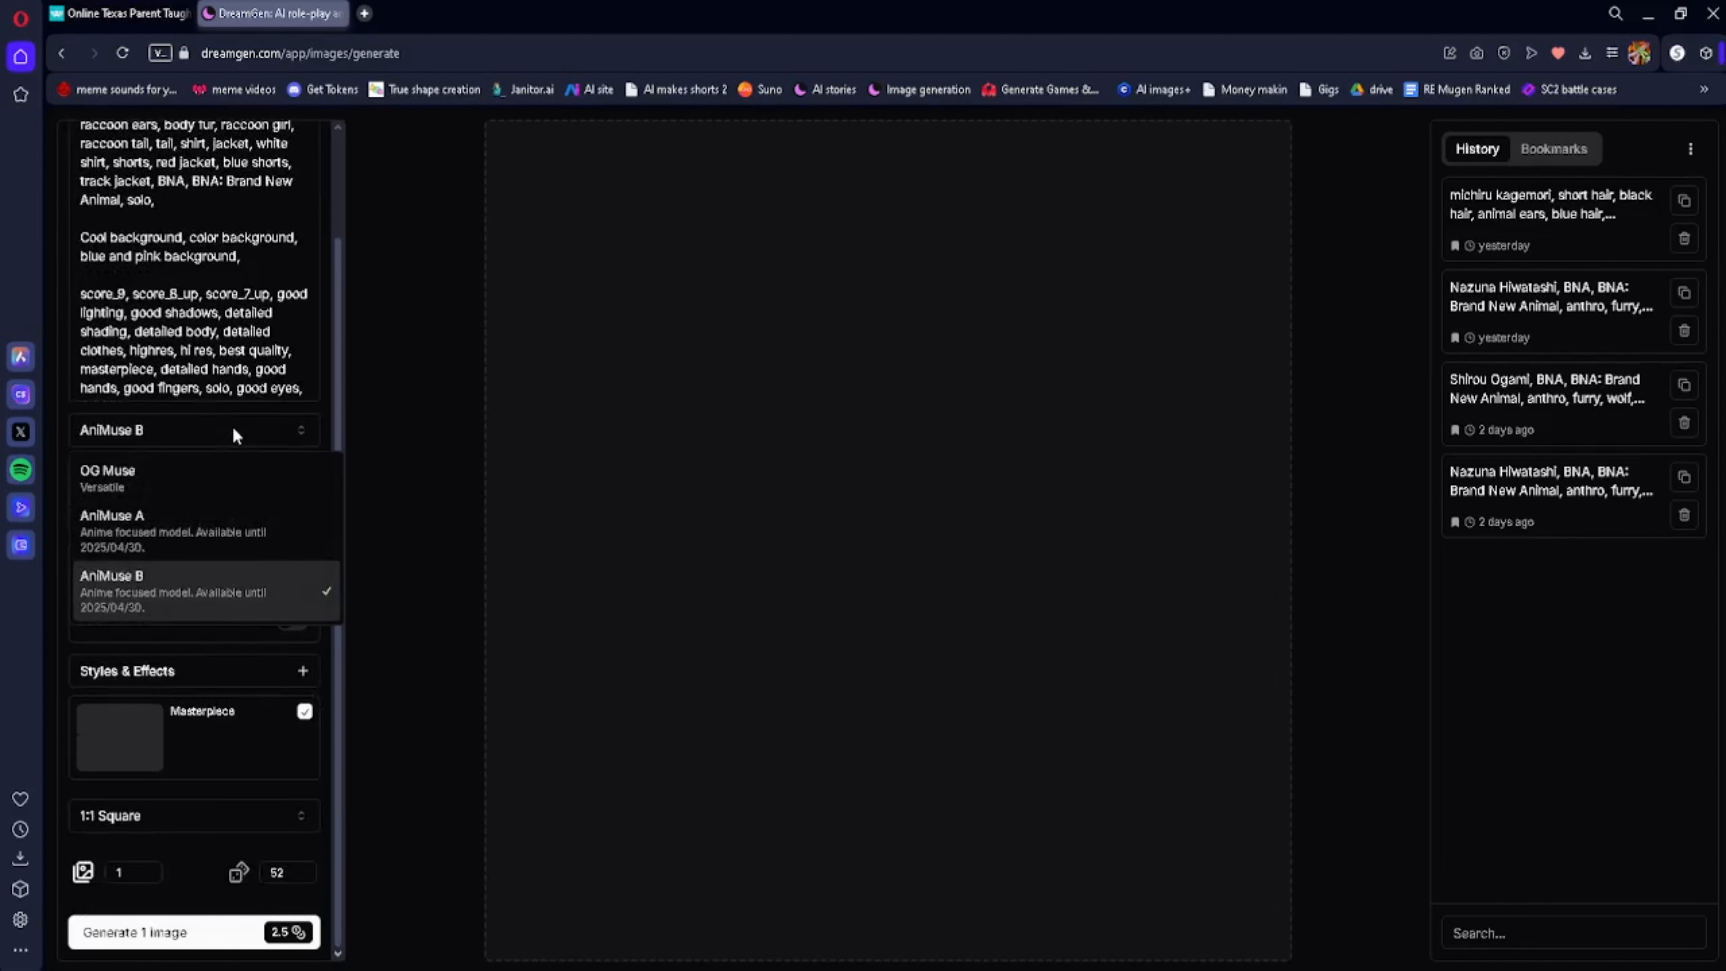
click(191, 583)
click(201, 430)
click(198, 509)
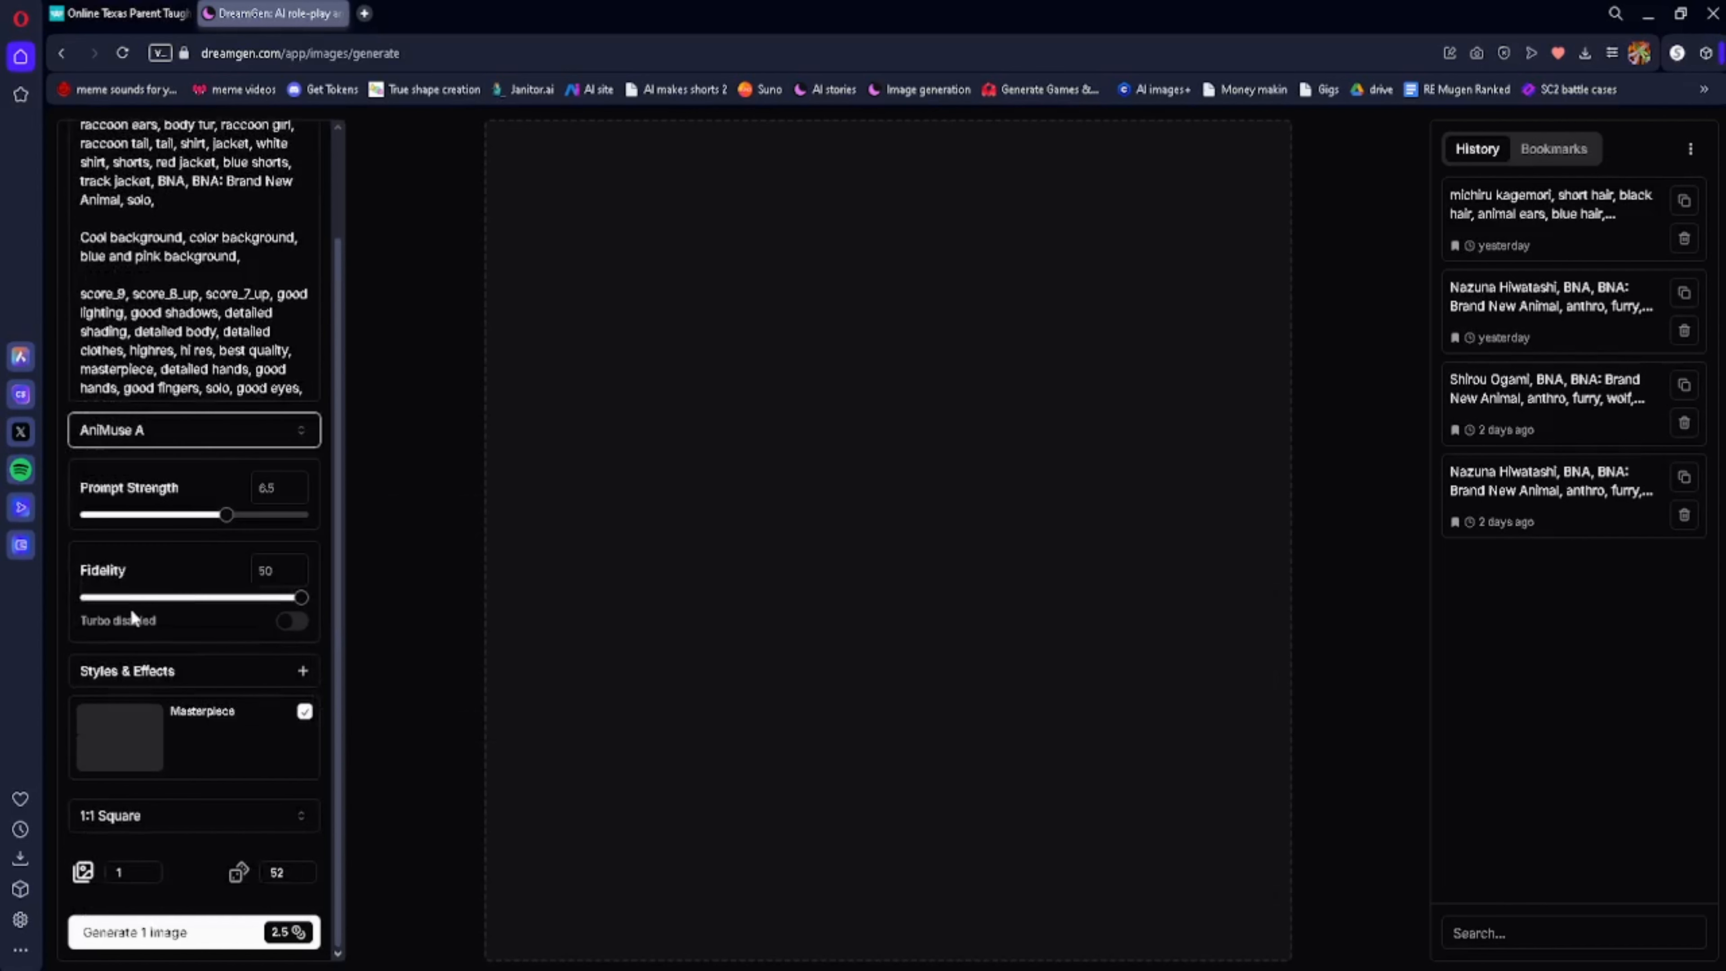
scroll(159, 606, up, 2)
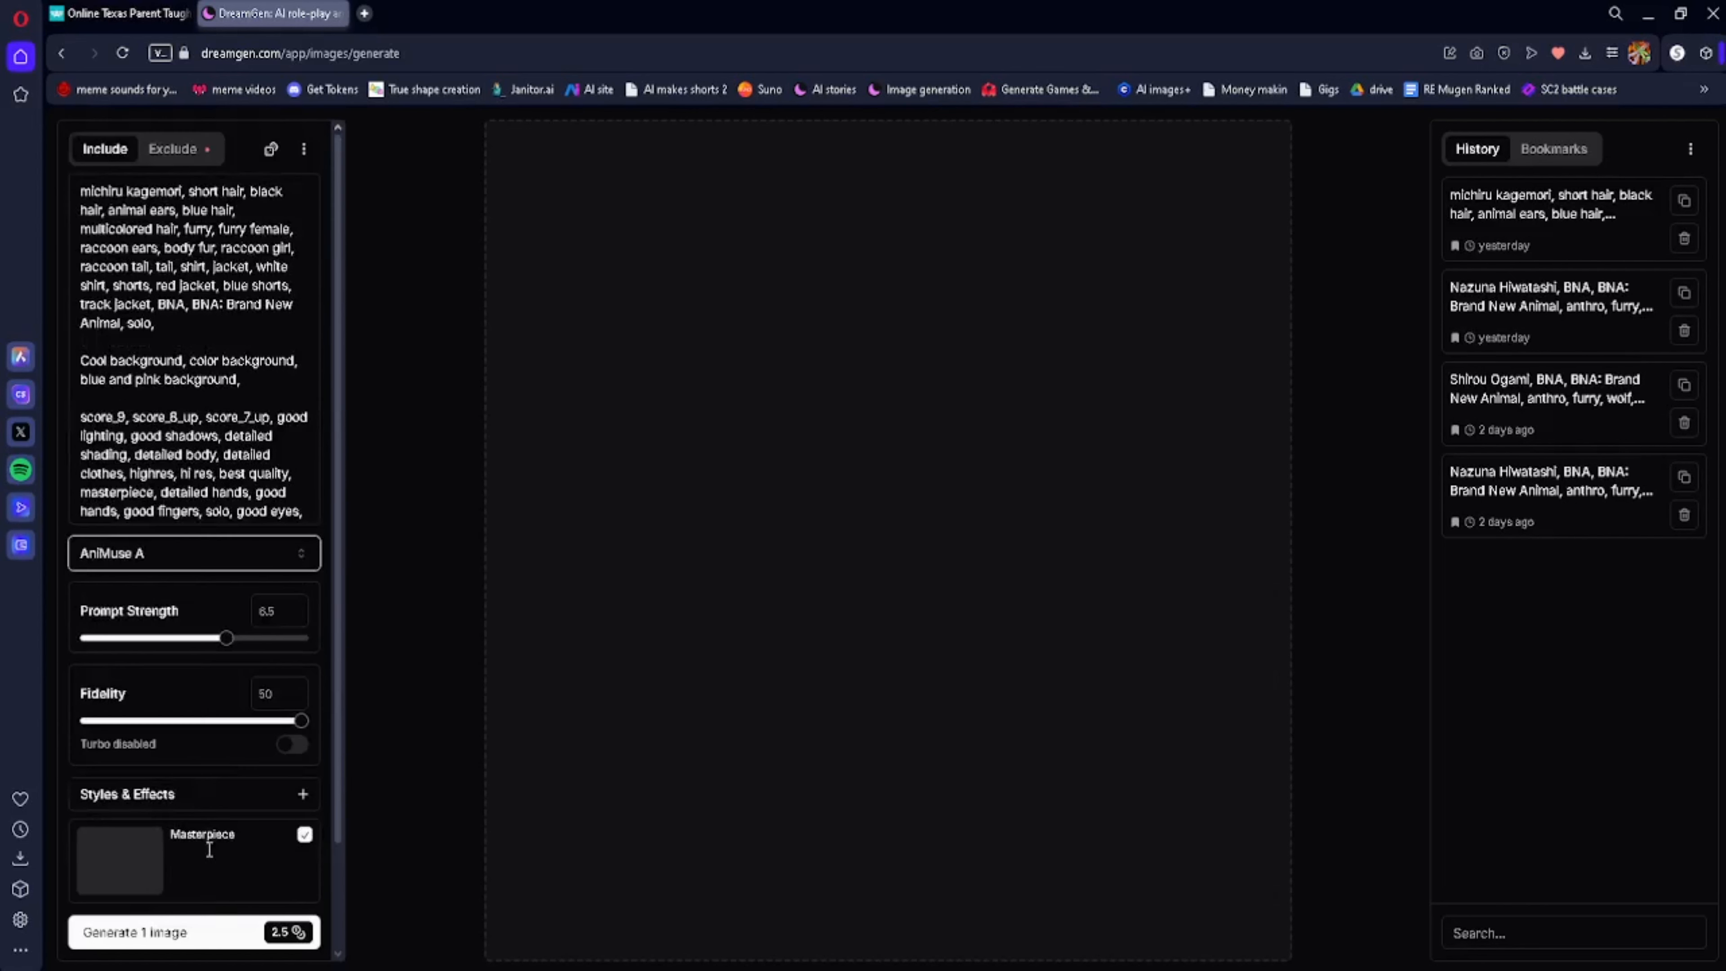
click(170, 945)
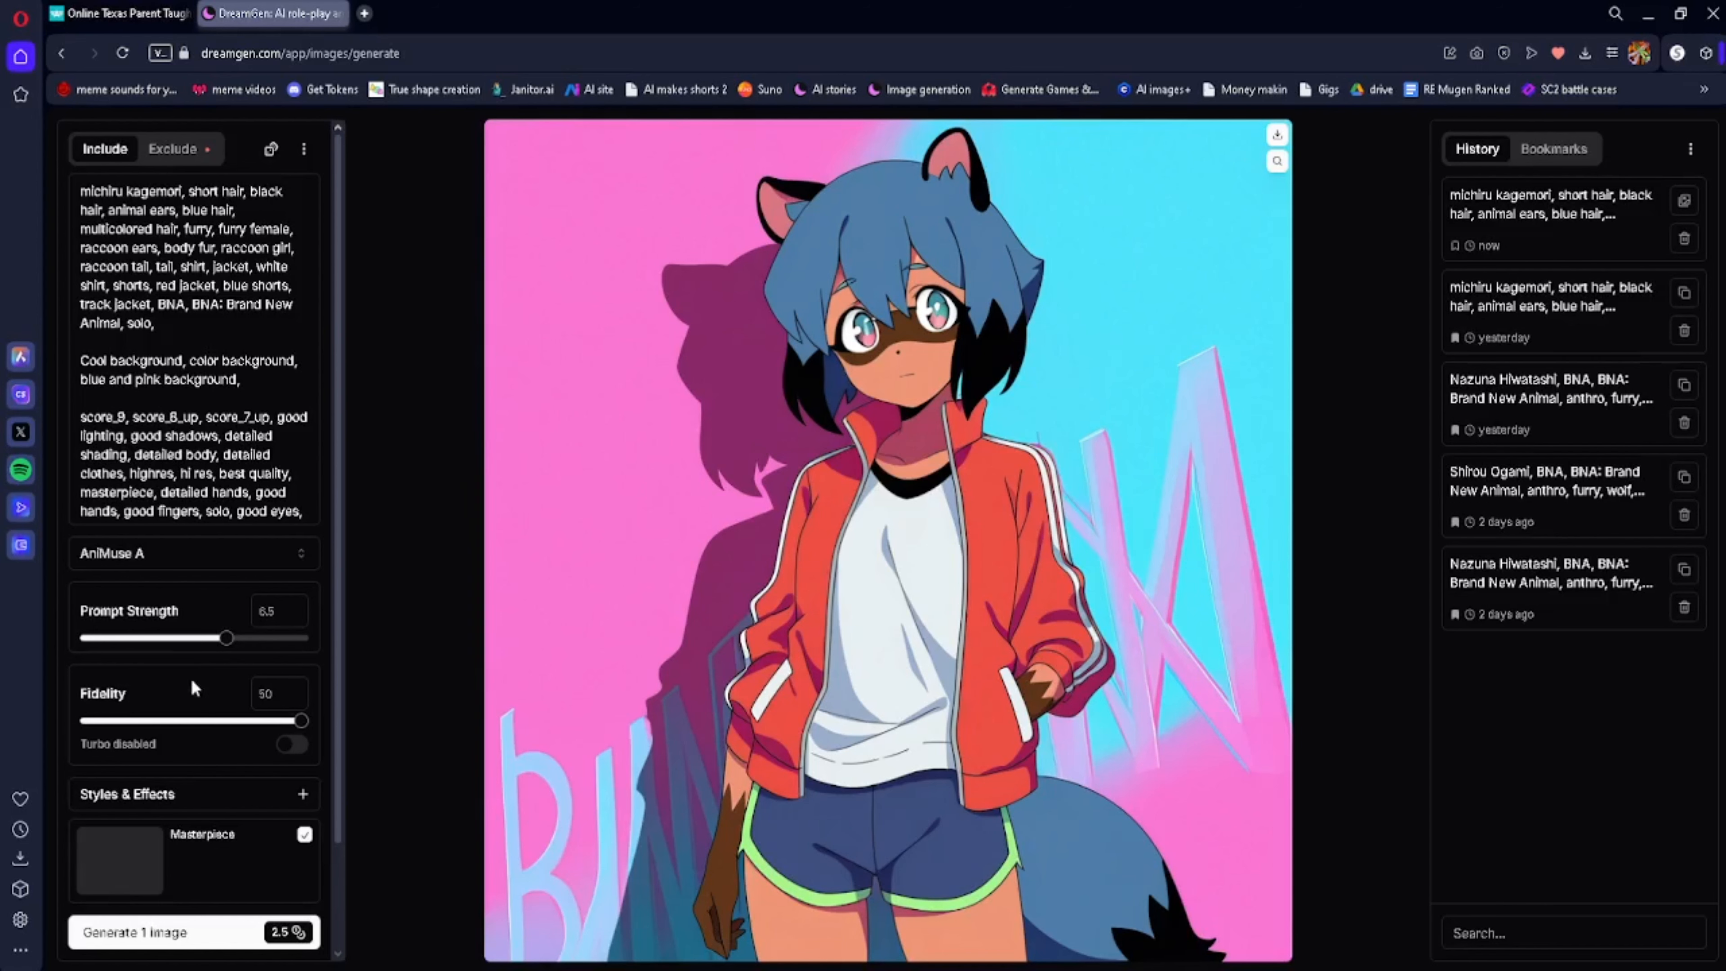
Switch the model to AniMuse B and generate one image from the same michiru kagemori prompt
click(279, 553)
click(153, 710)
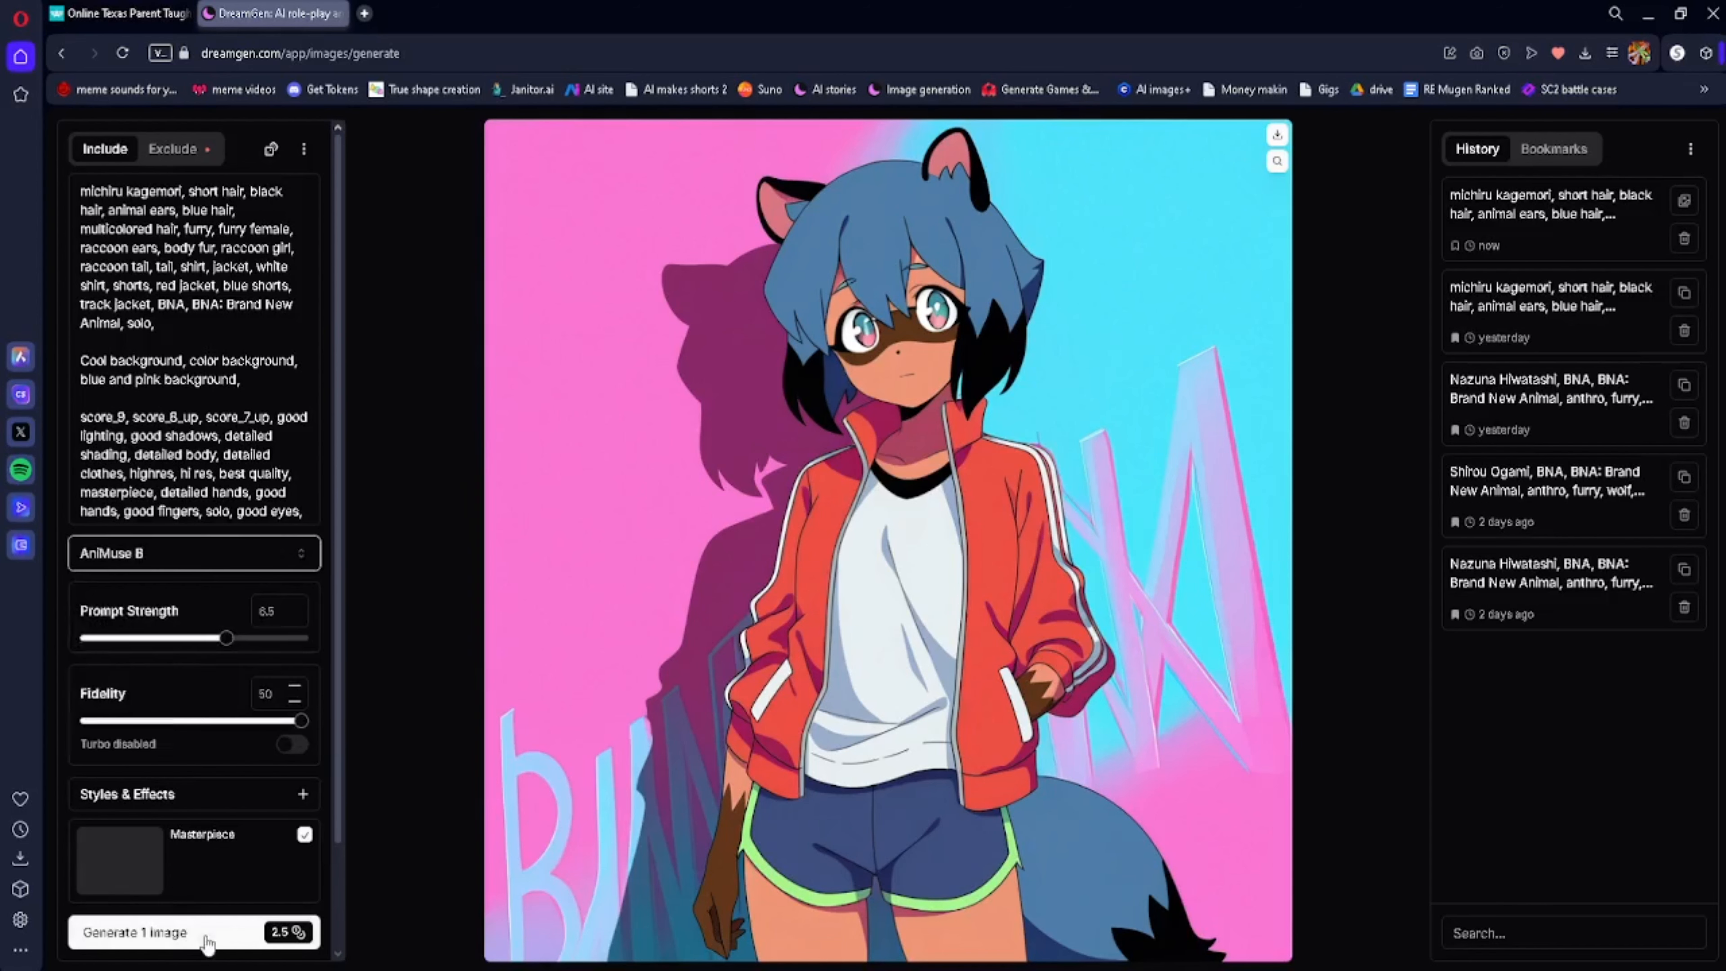
click(224, 941)
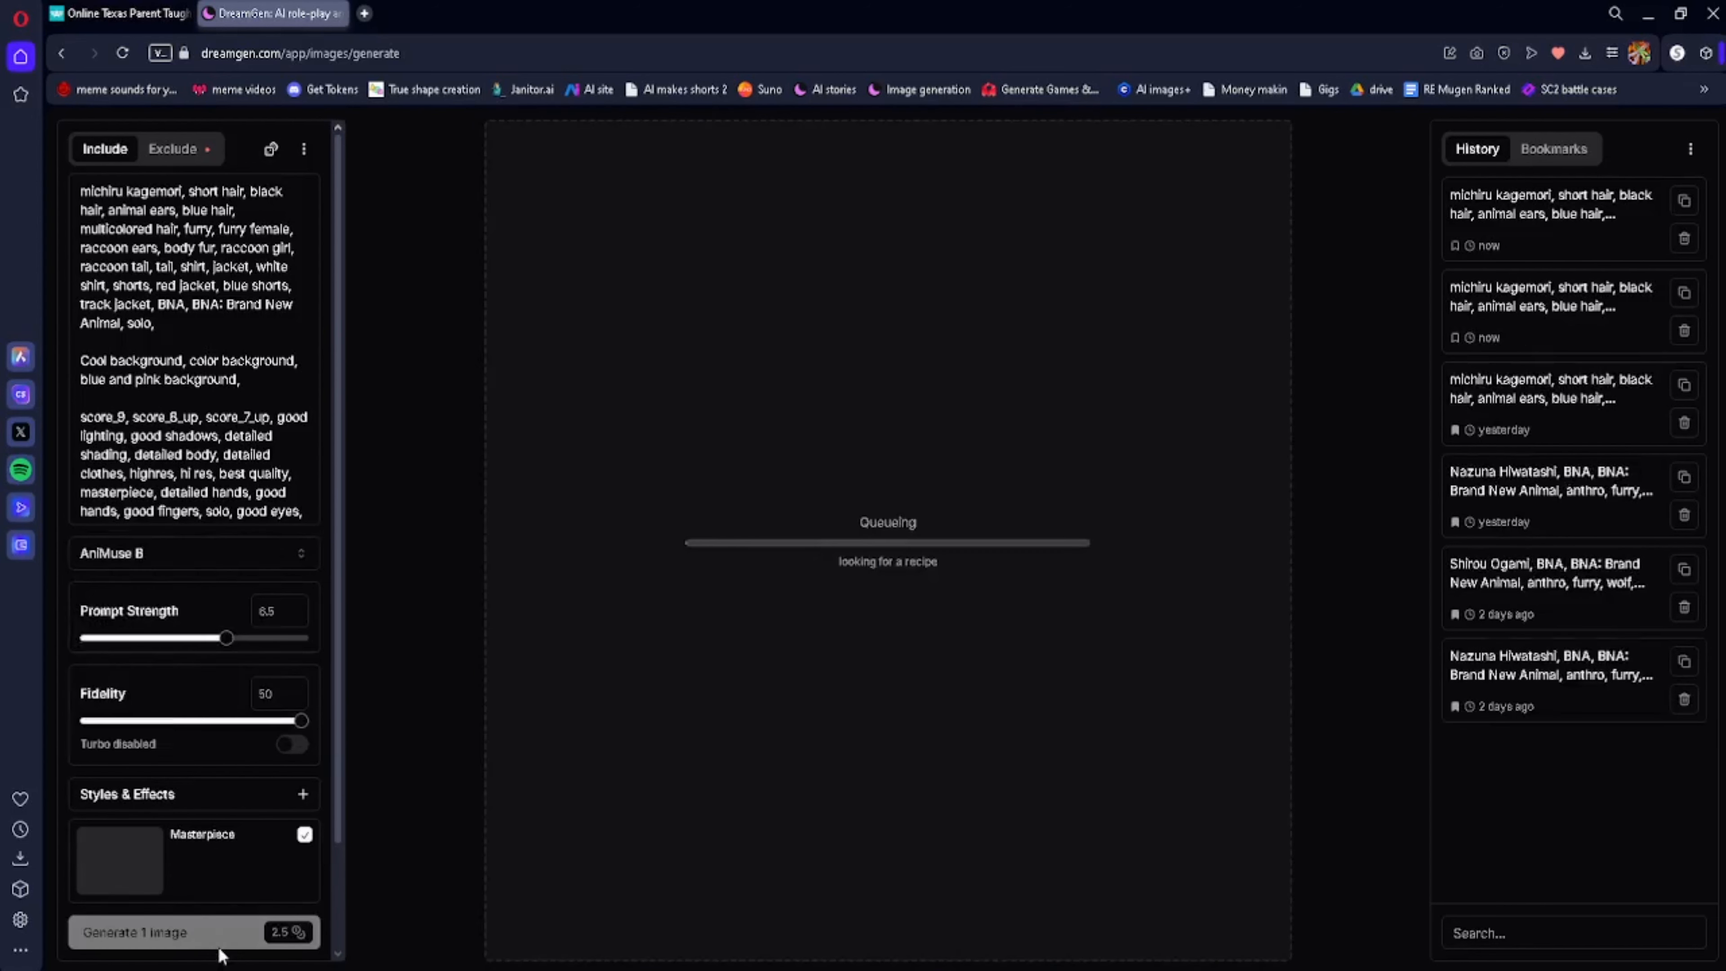
Review the available image models and their descriptions in the model list
click(281, 554)
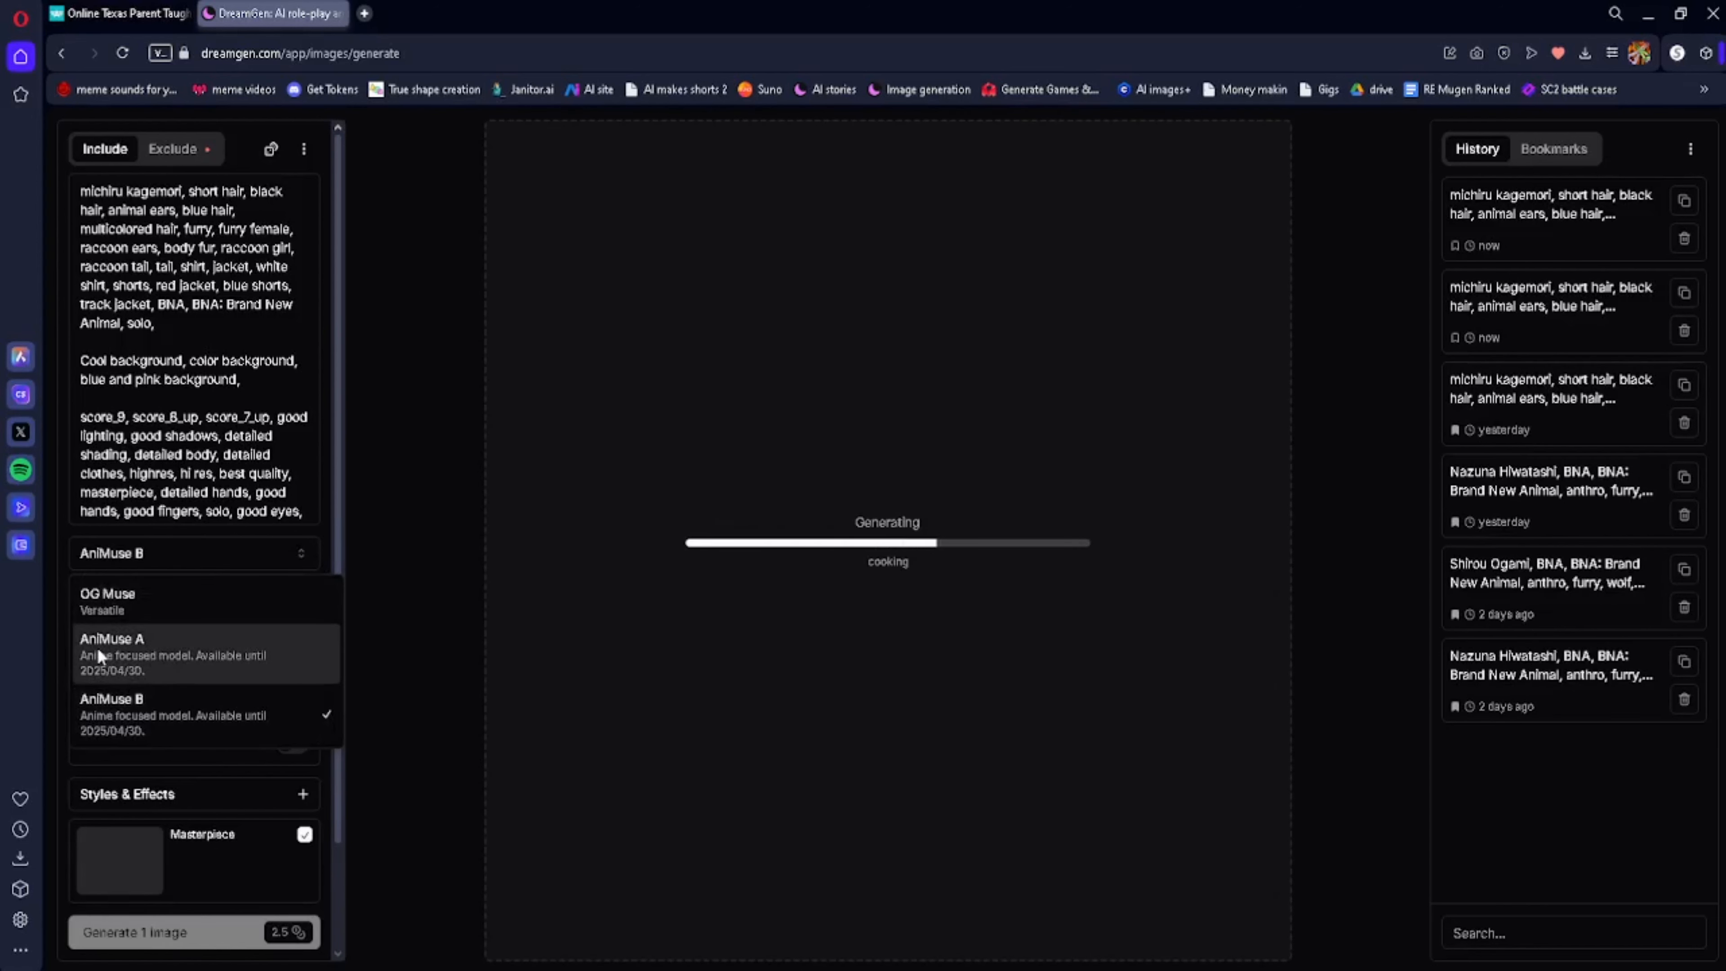
click(171, 548)
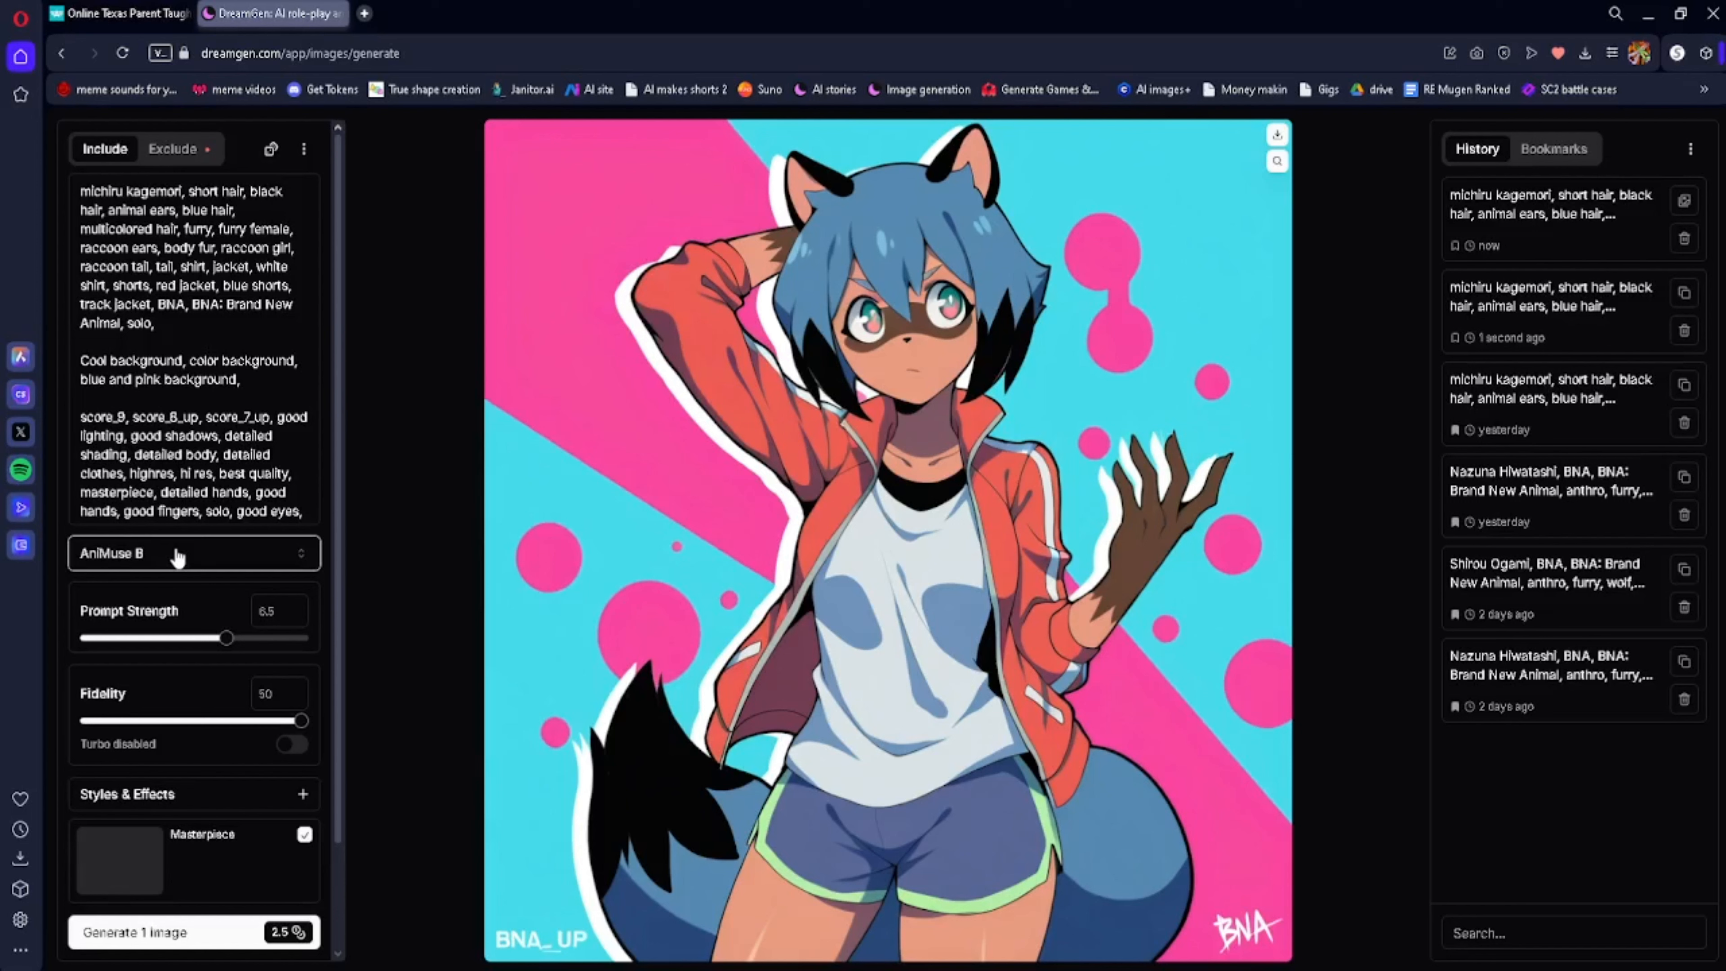
click(218, 556)
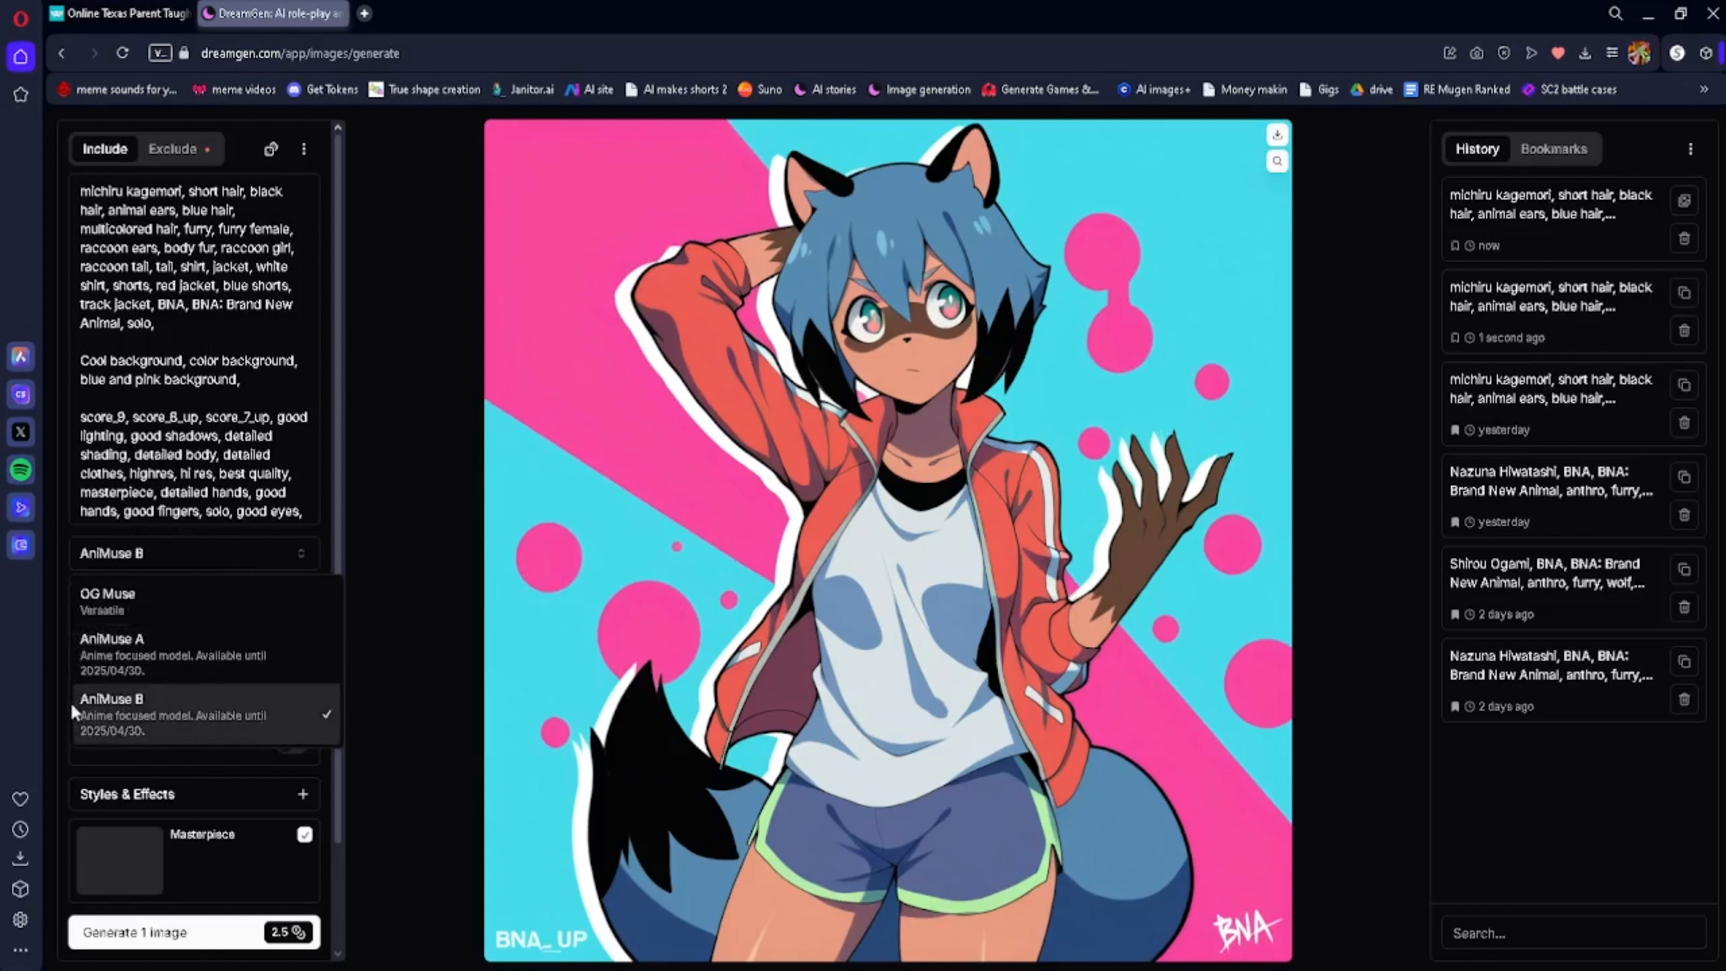
click(134, 552)
click(139, 554)
click(140, 556)
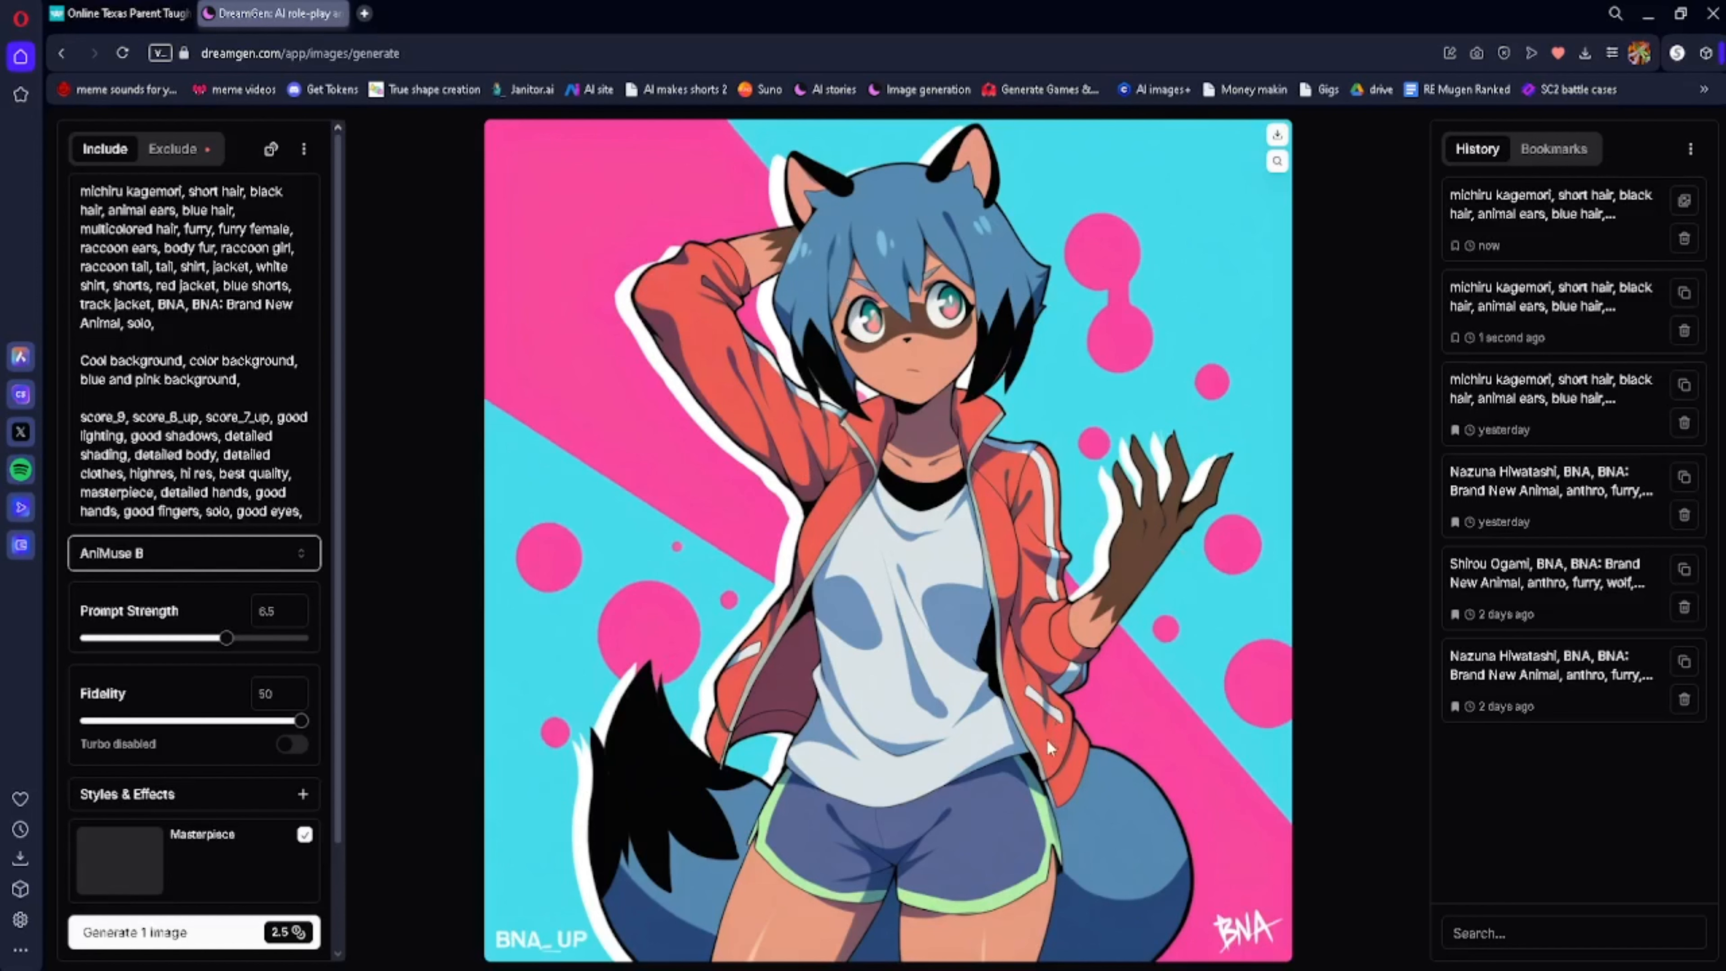
click(229, 553)
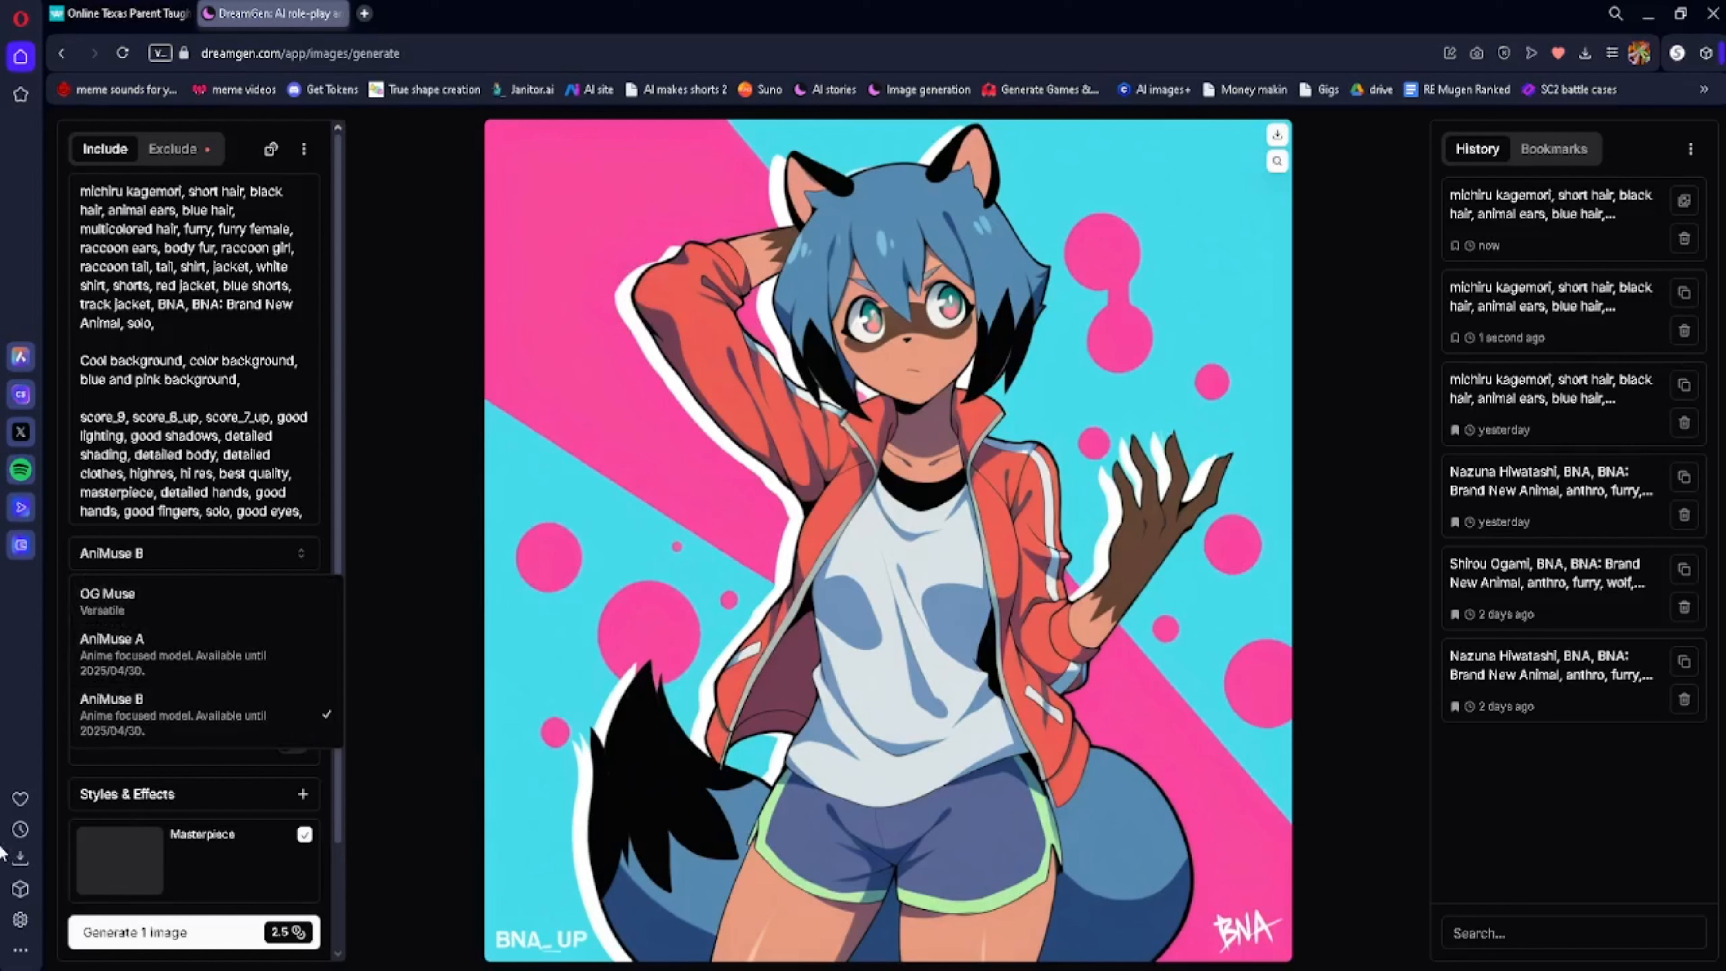
click(63, 808)
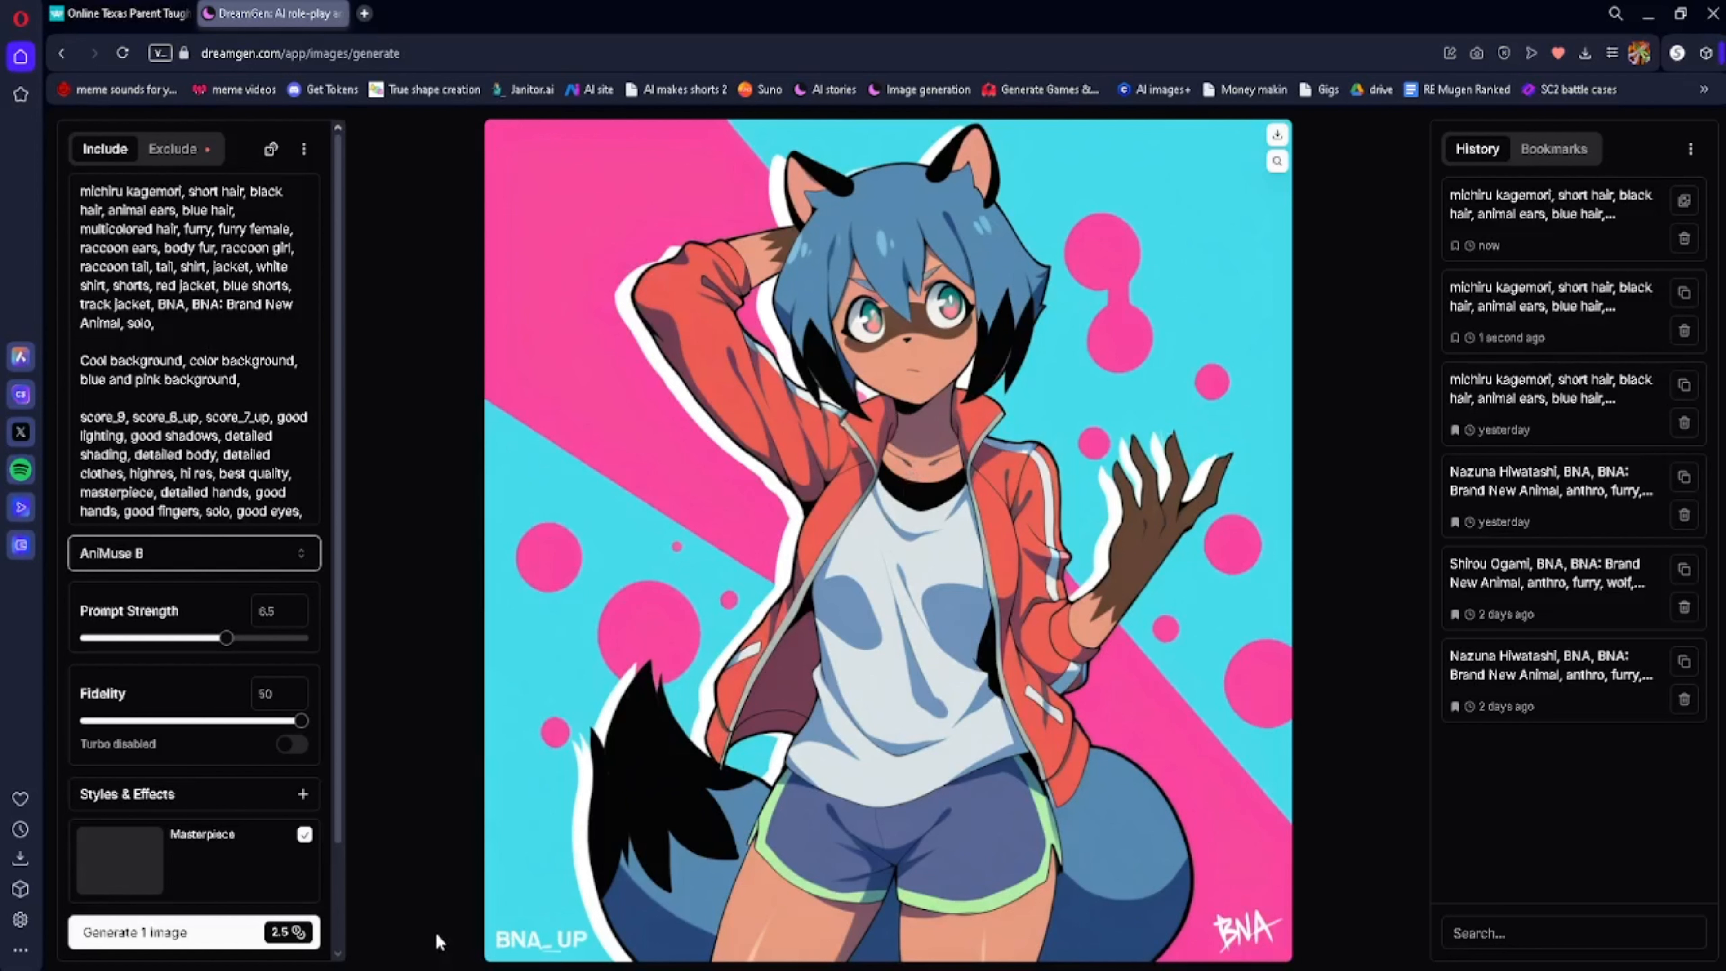
Switch the model to OG Muse and generate one image from the same prompt
click(127, 564)
click(127, 598)
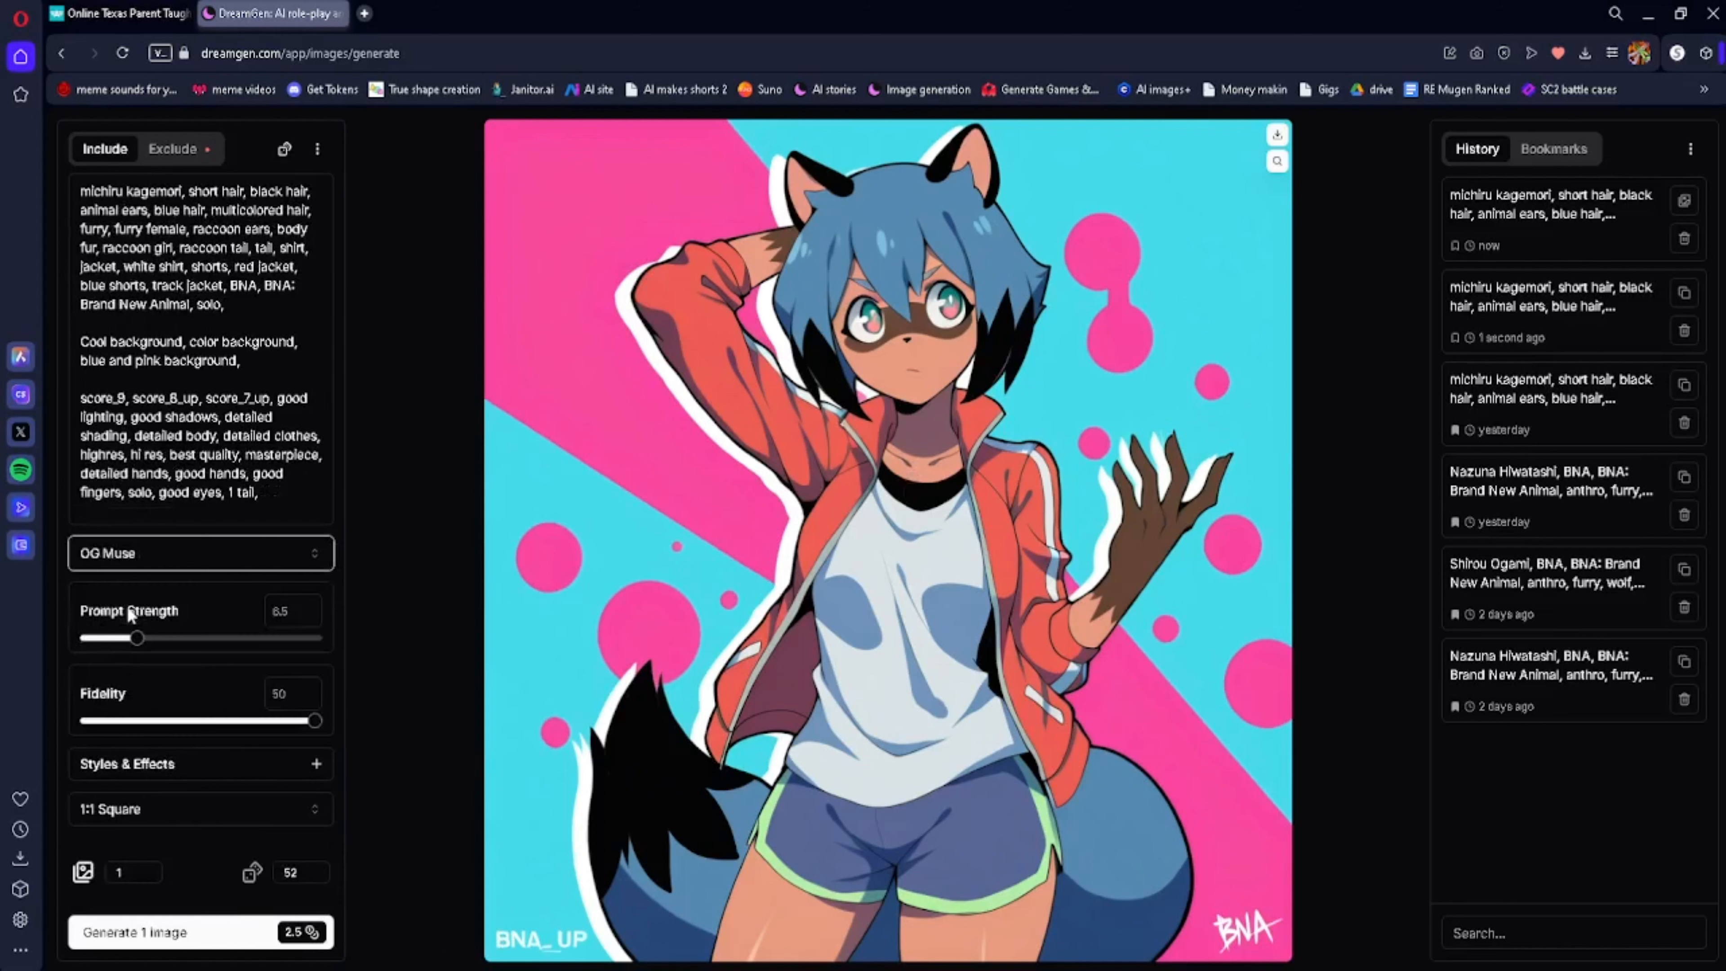
click(118, 931)
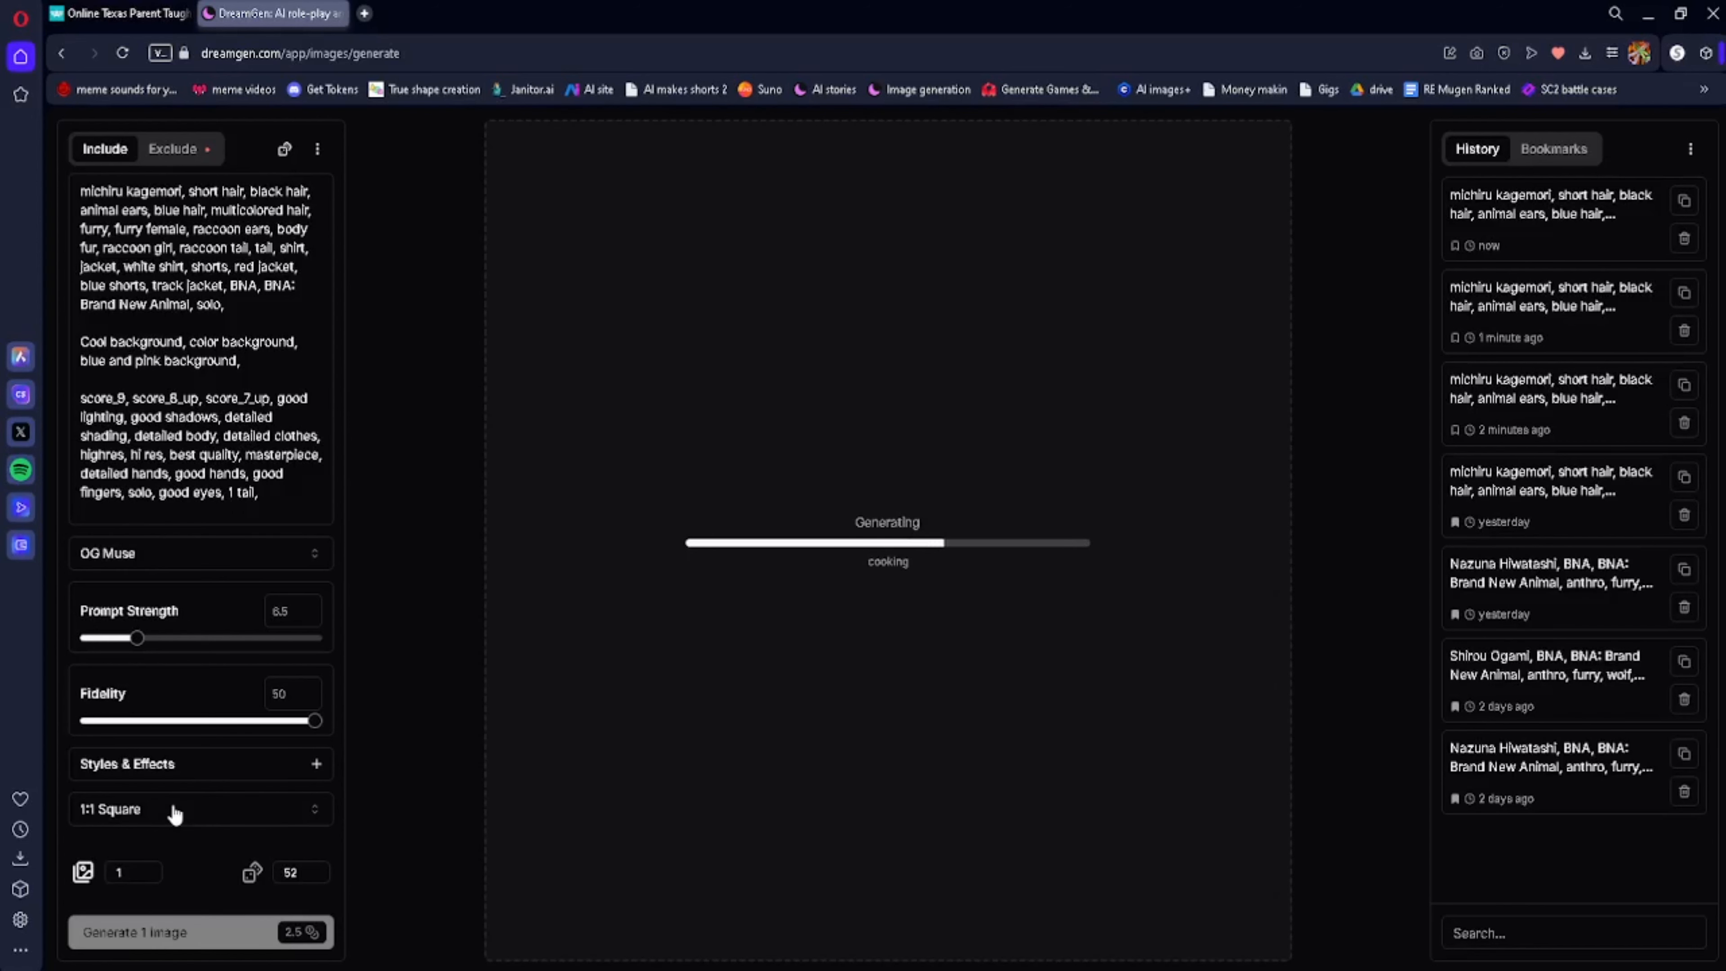
Advance the seed to 53 and generate another image with OG Muse
click(242, 563)
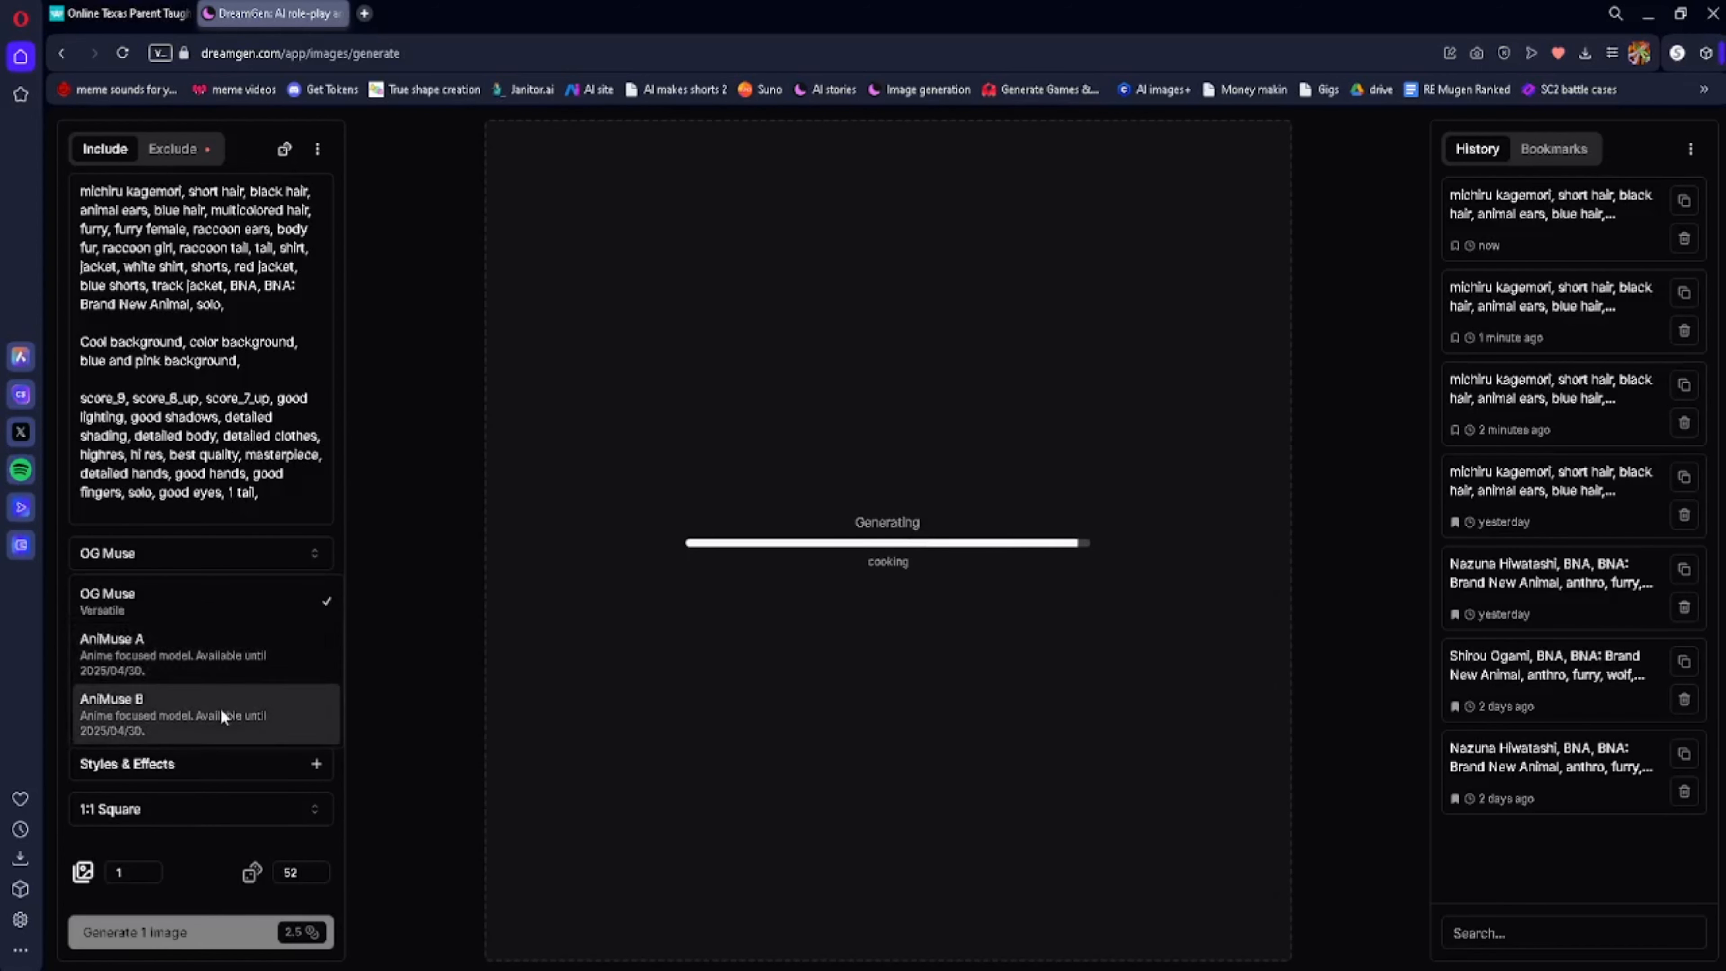
click(265, 572)
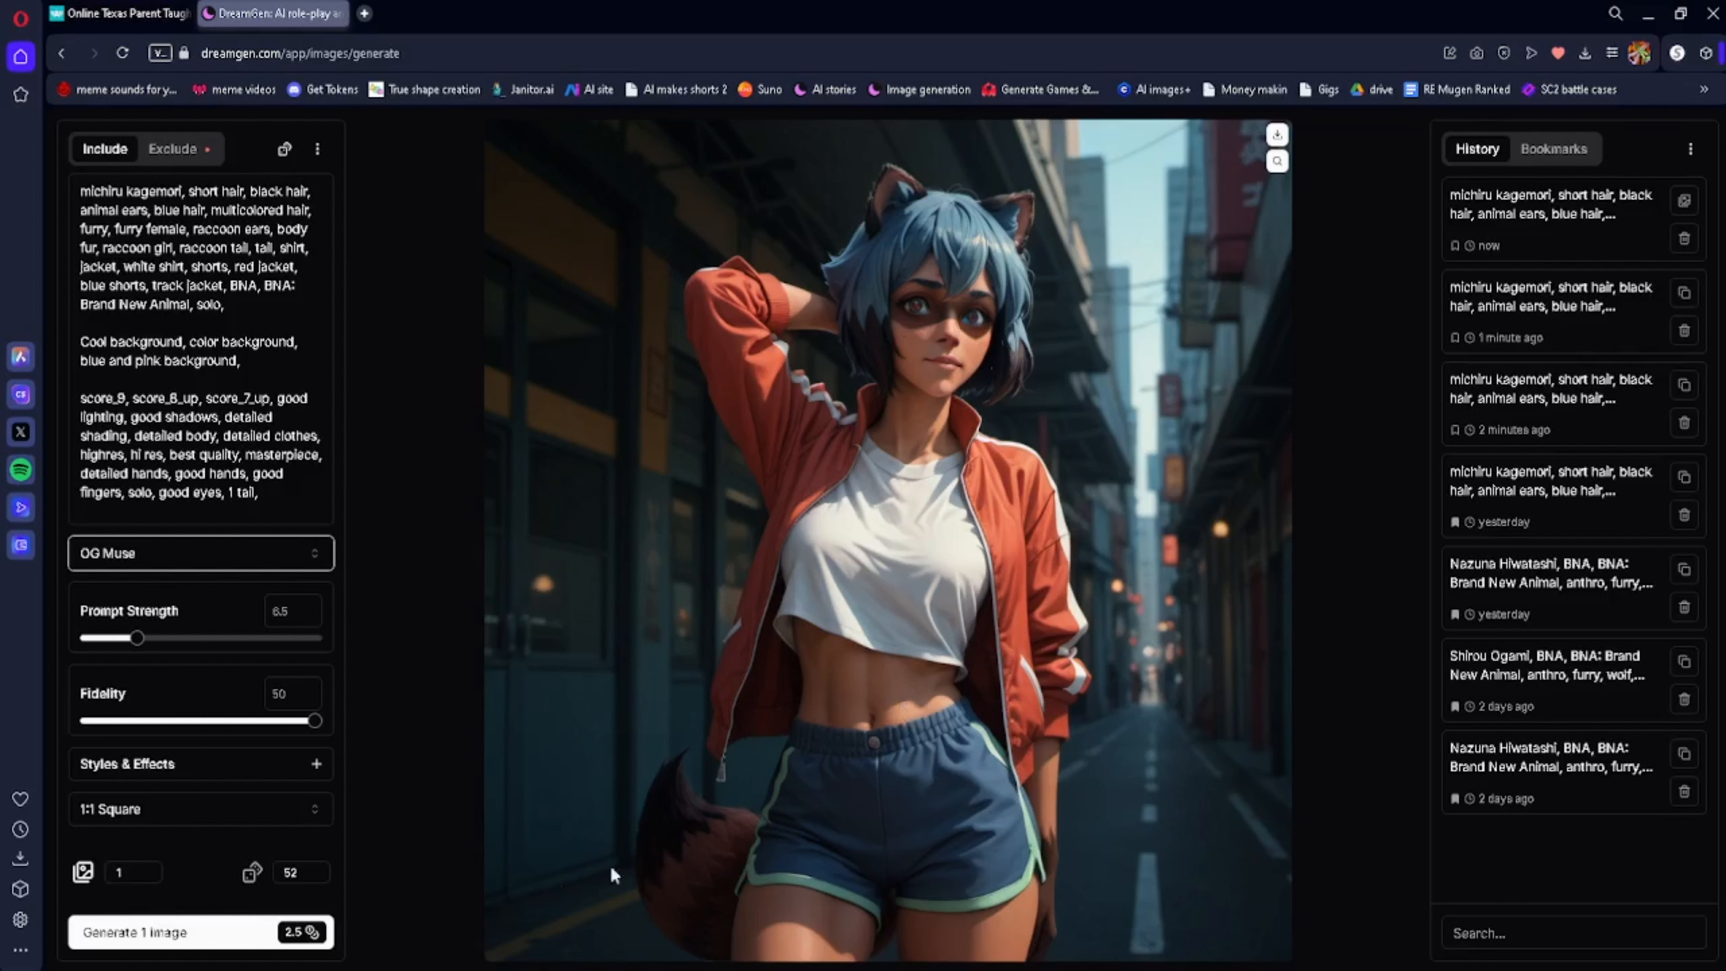
click(253, 884)
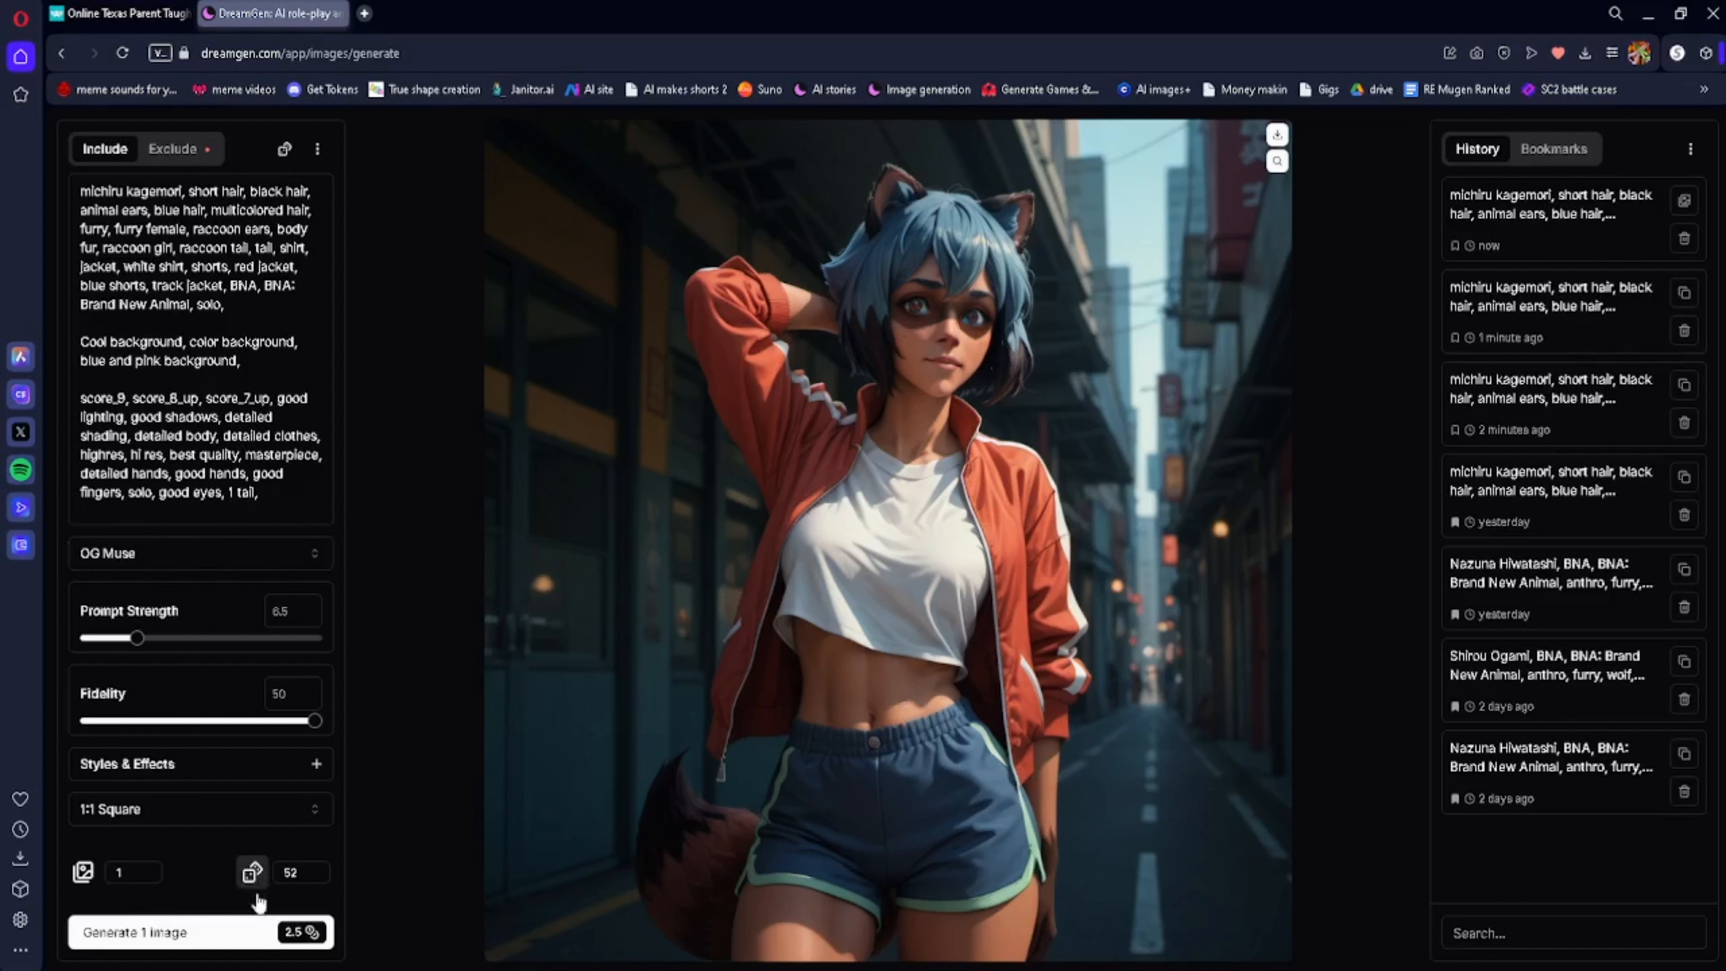
click(249, 942)
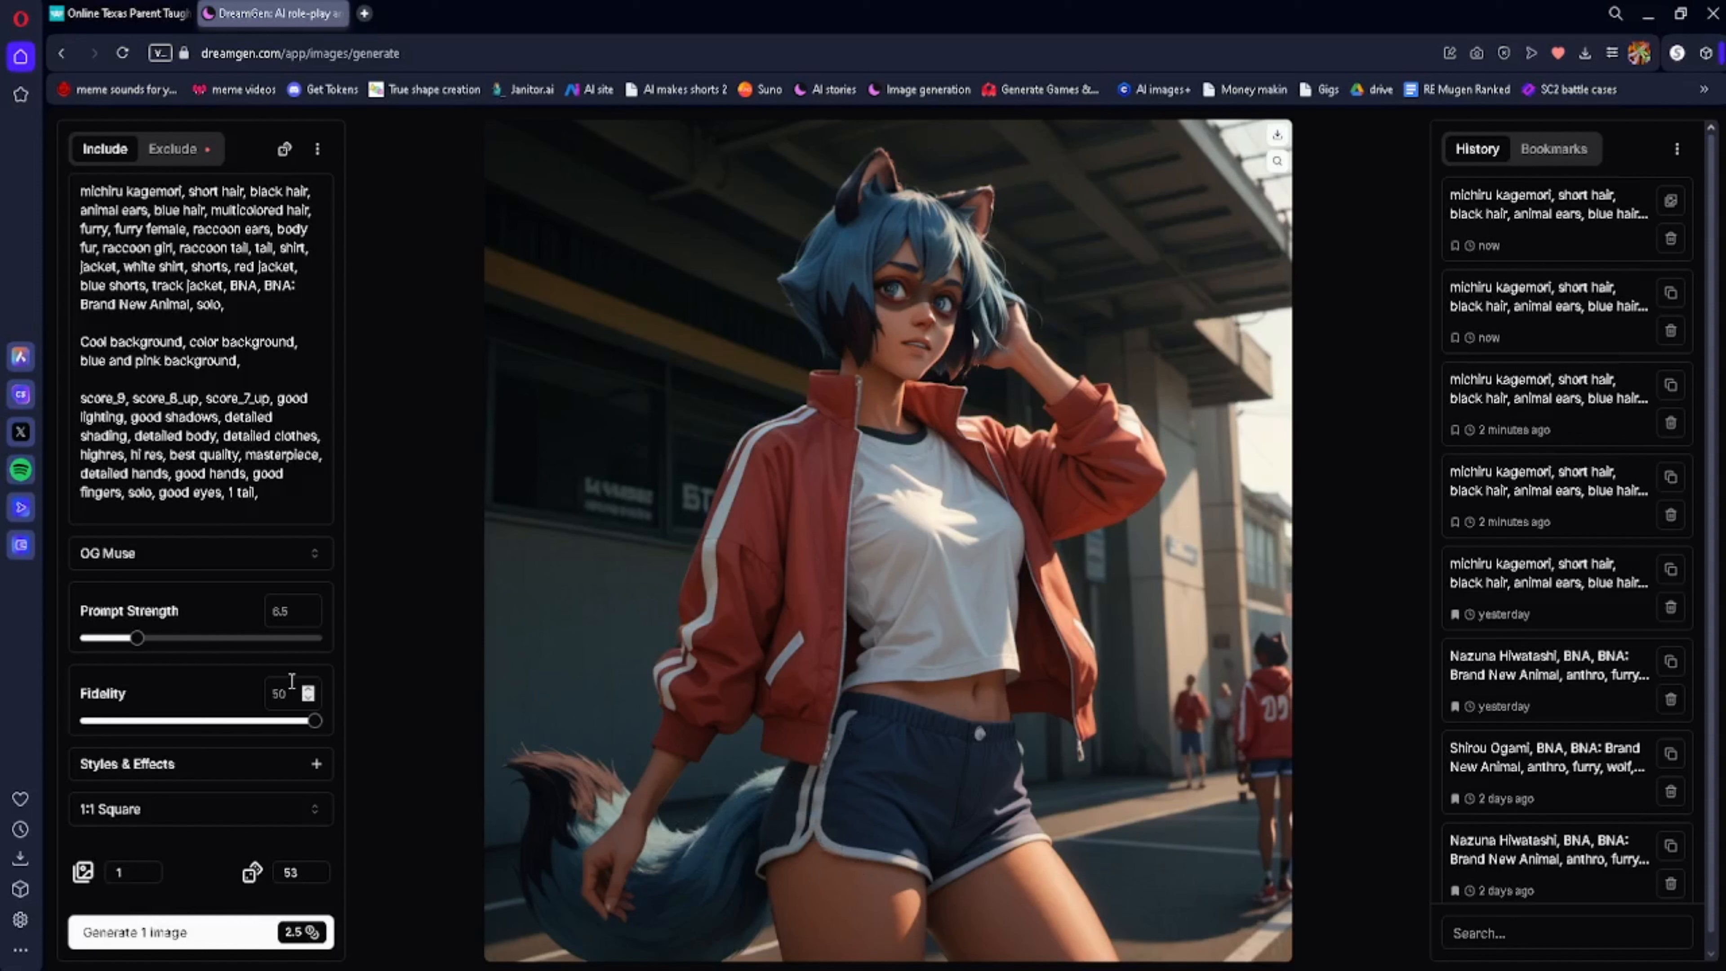
Switch the image model from OG Muse to AniMuse A
click(211, 553)
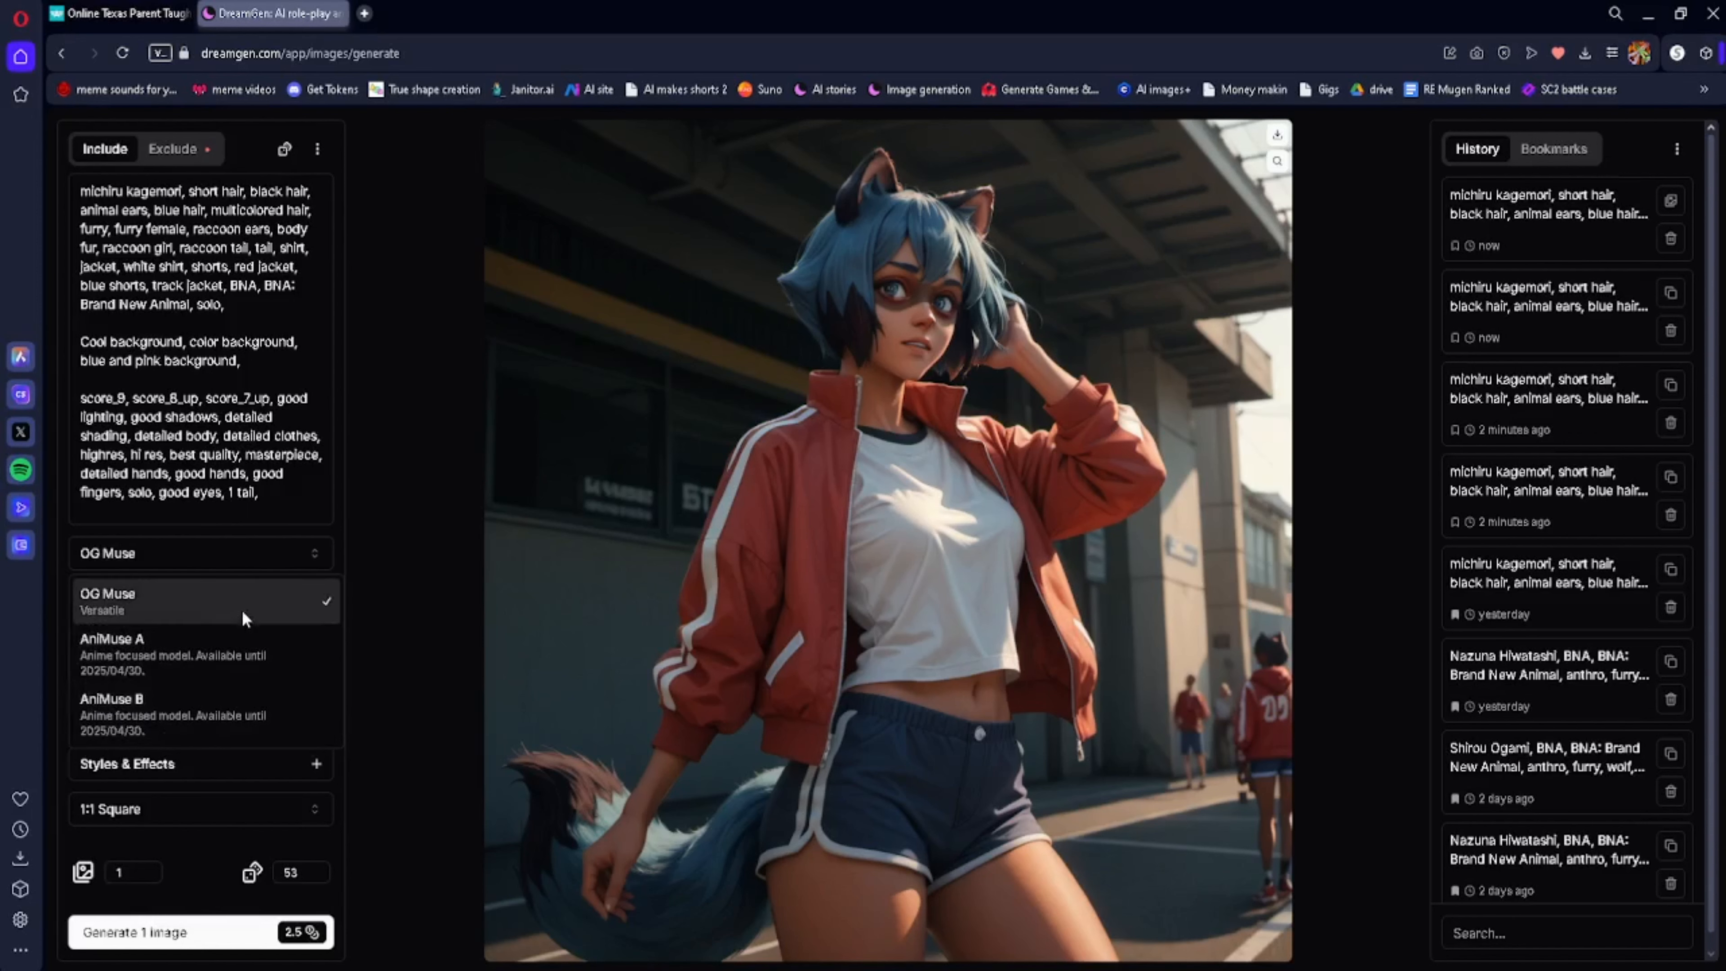
click(260, 558)
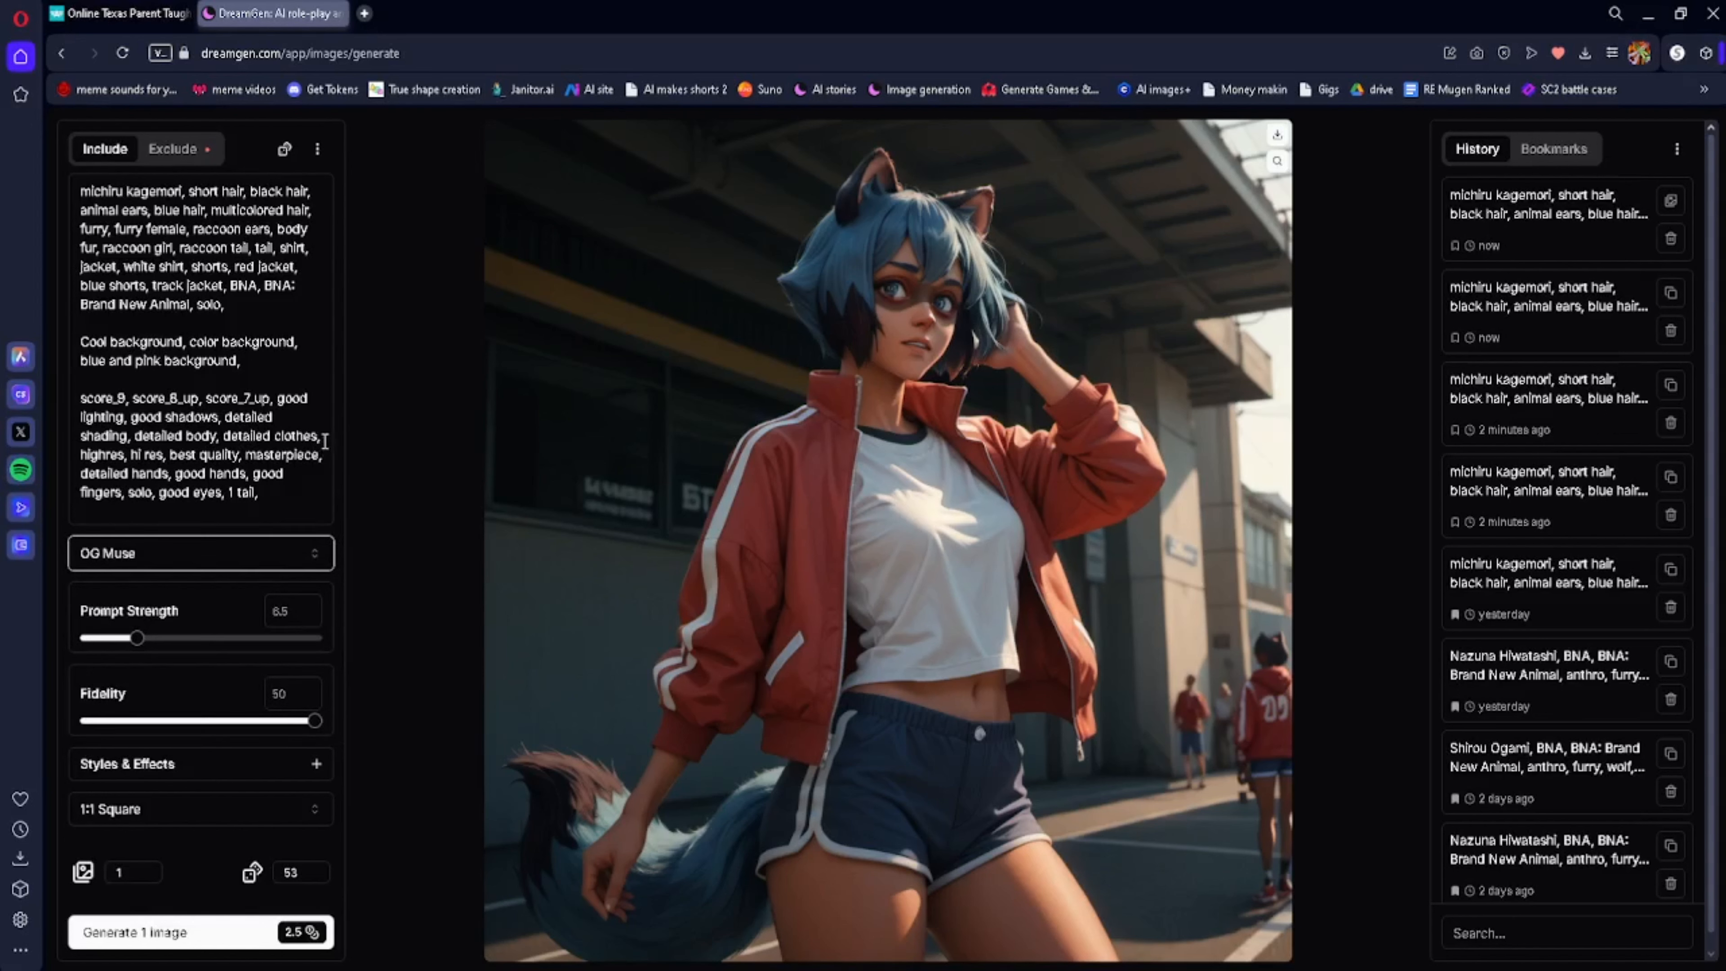
click(237, 563)
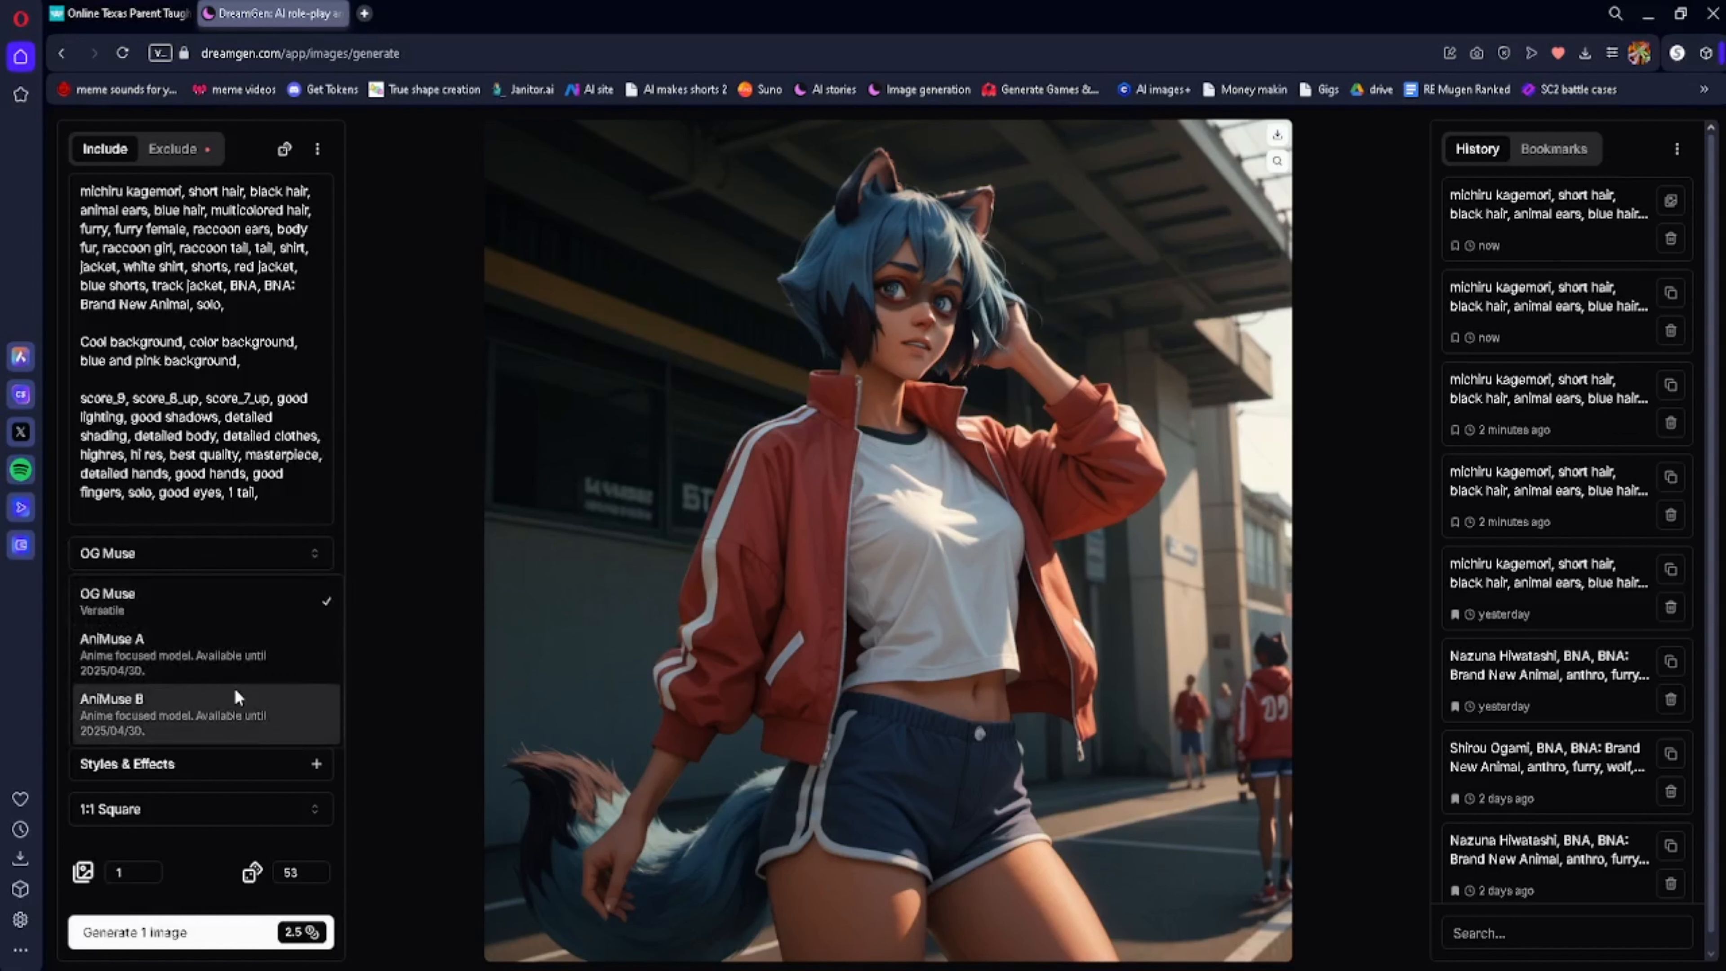
click(232, 654)
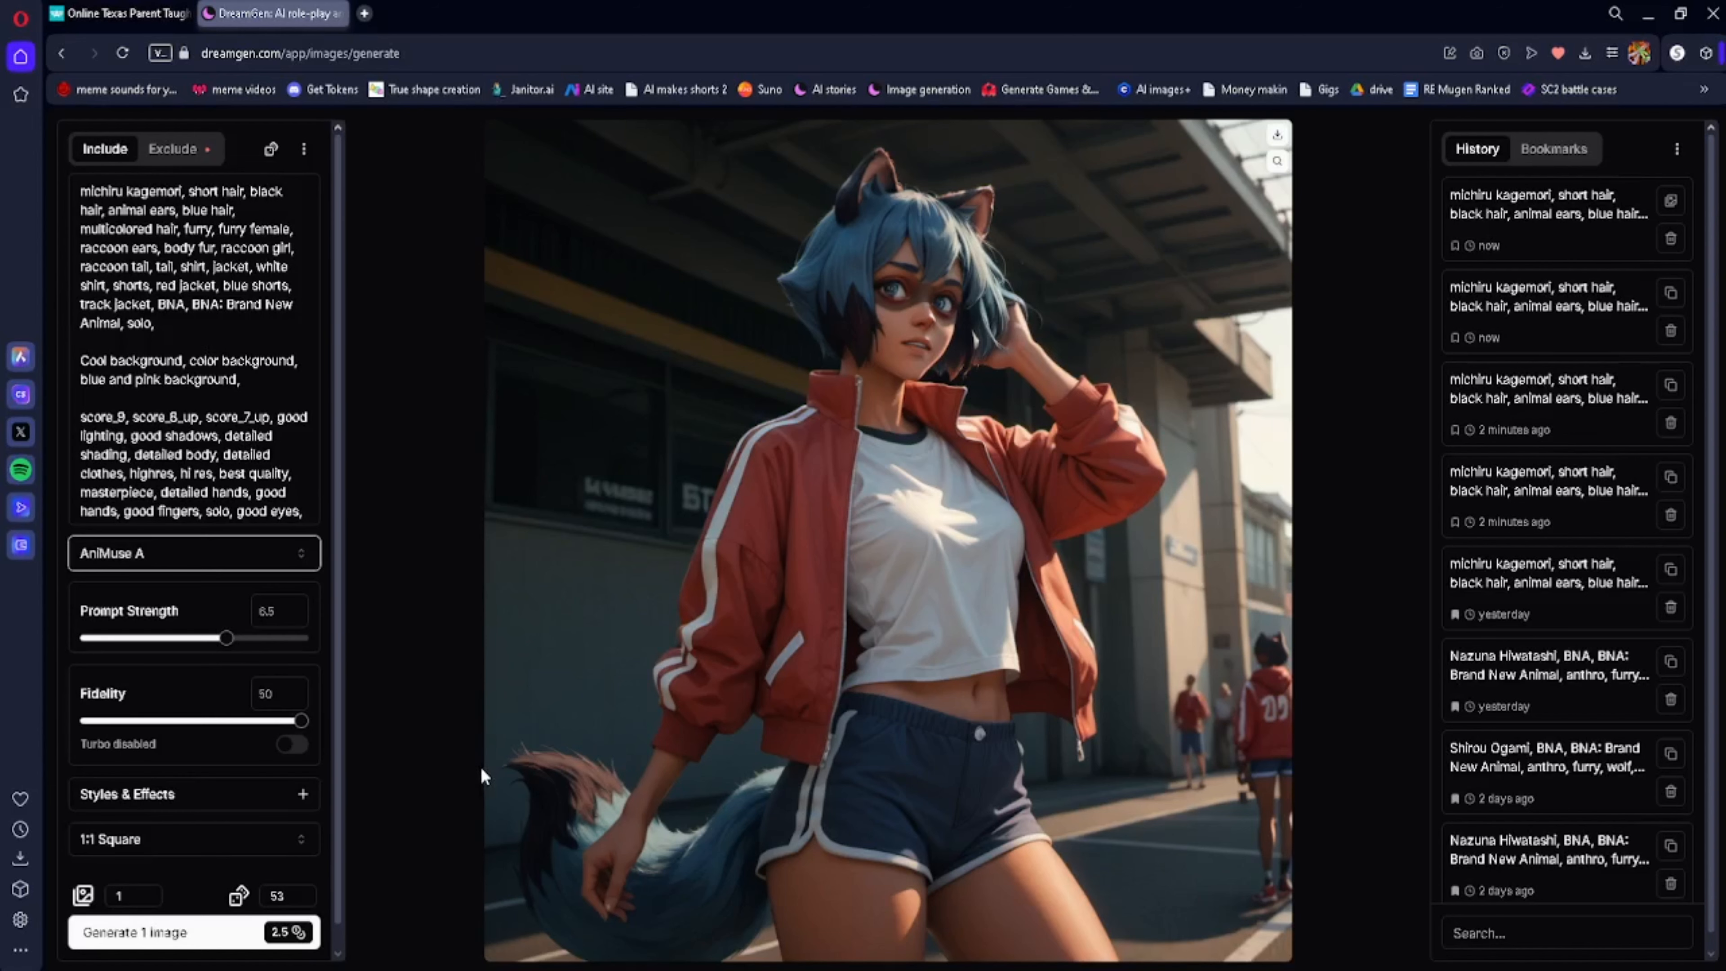
Generate two AniMuse B images with the character description shortened to "michiru kagemori, BNA, BNA: Brand New Animal,"
click(257, 922)
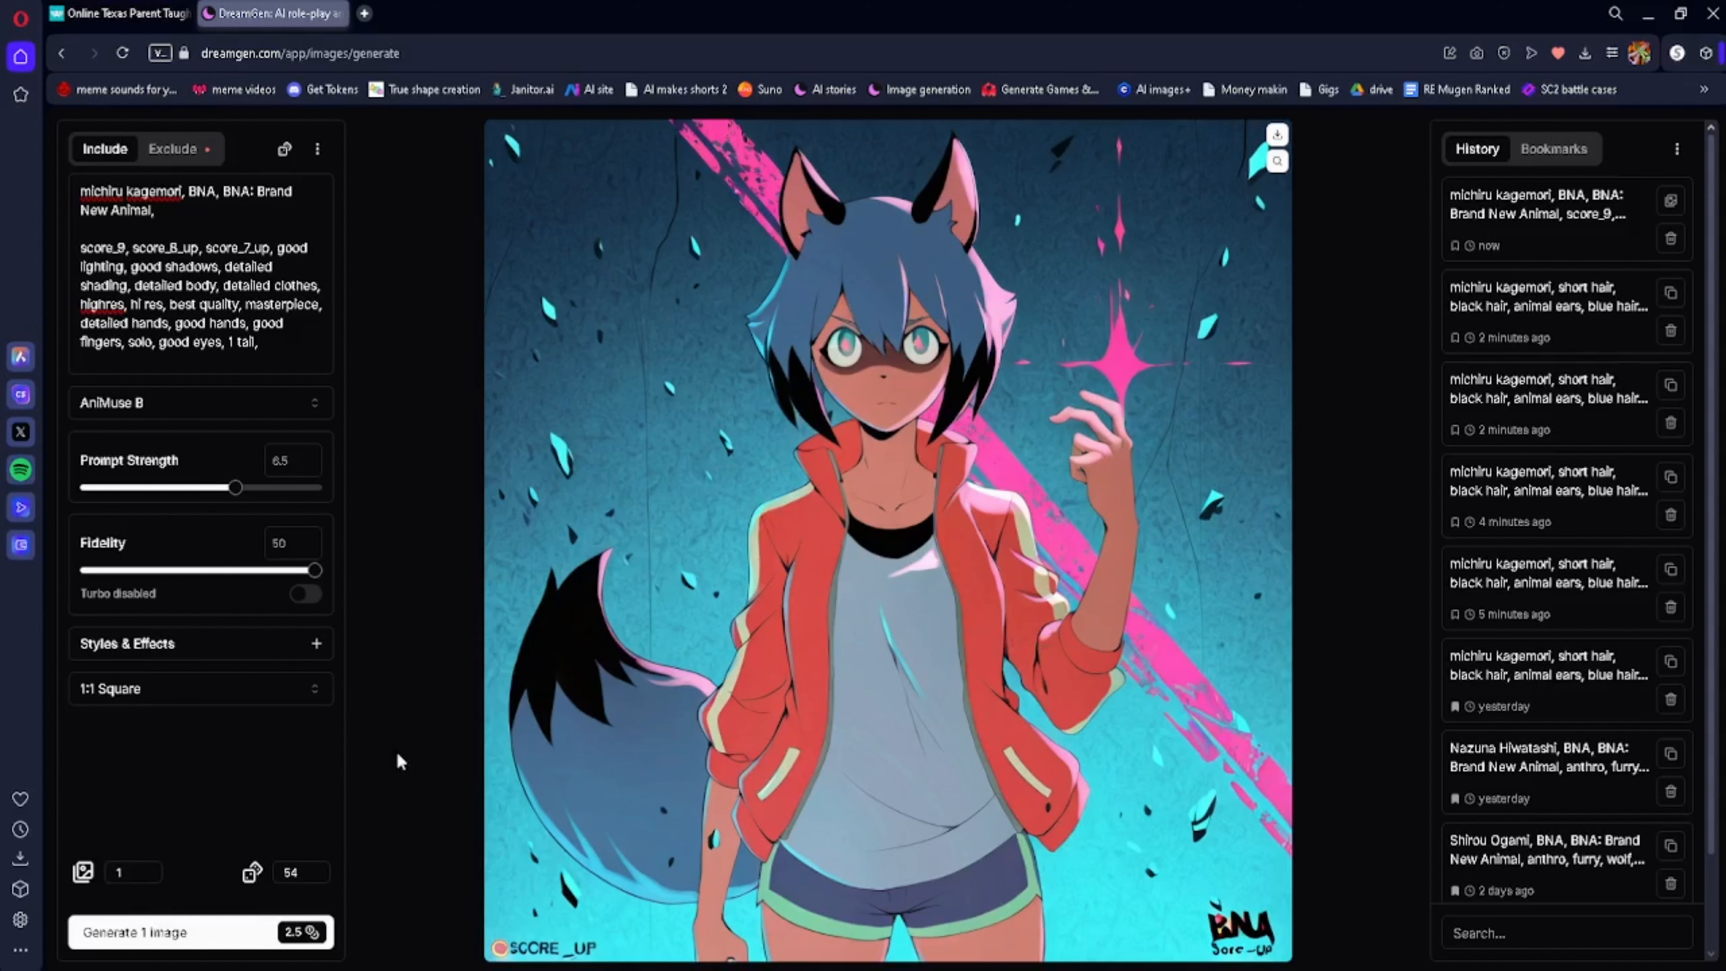
click(219, 933)
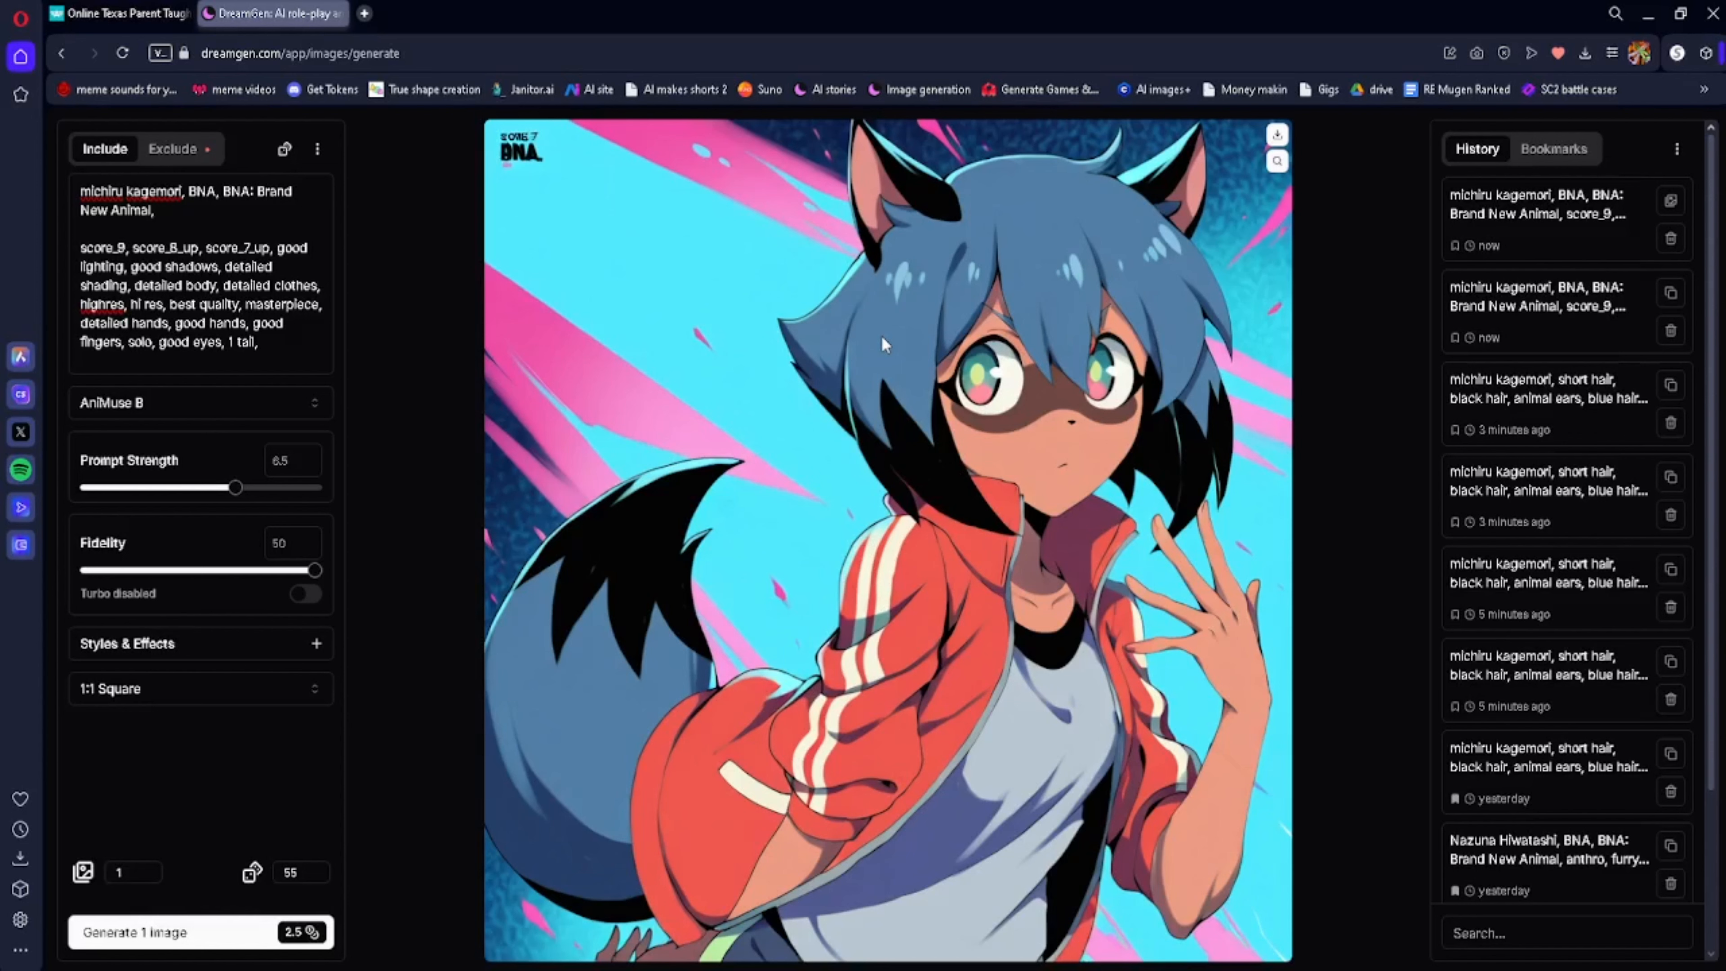
Replace the character description with "Naruto, Naruto Uzumaki, Naruto Shippuden, orange and black jumpsuit, headband, smile, holding kunai, kunai, kunai knife," plus "Forest background," and generate
mouse_move(189, 191)
mouse_down()
mouse_move(293, 191)
mouse_move(116, 210)
mouse_move(218, 210)
mouse_up()
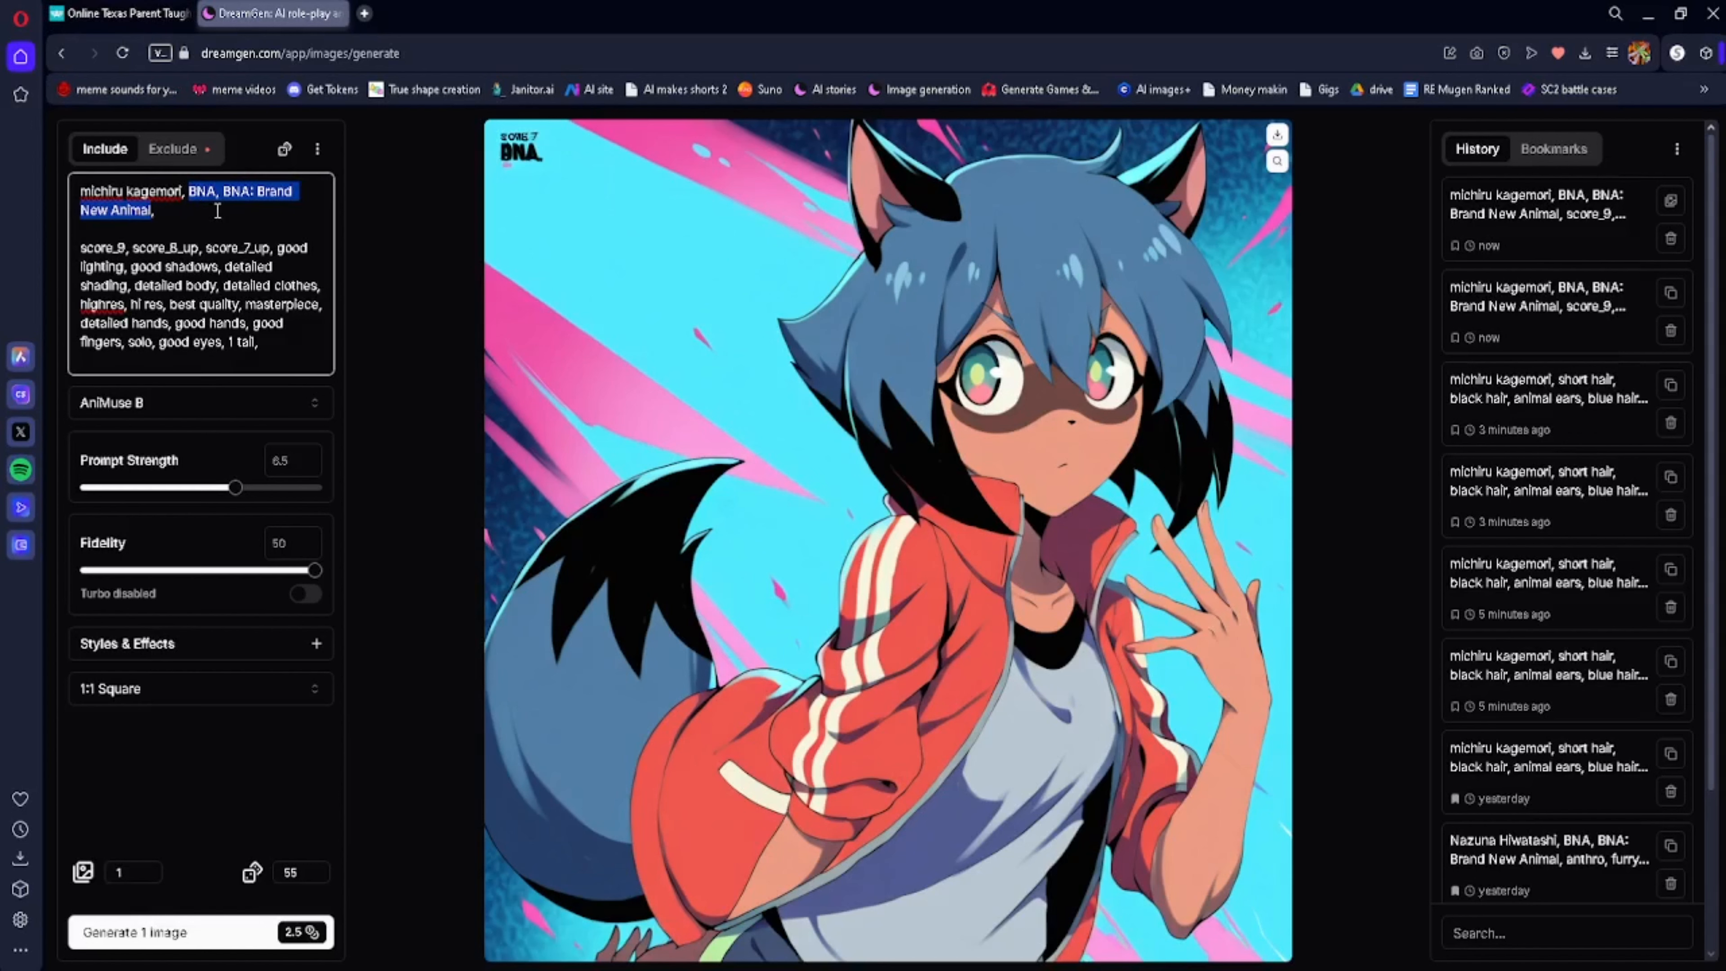
click(217, 210)
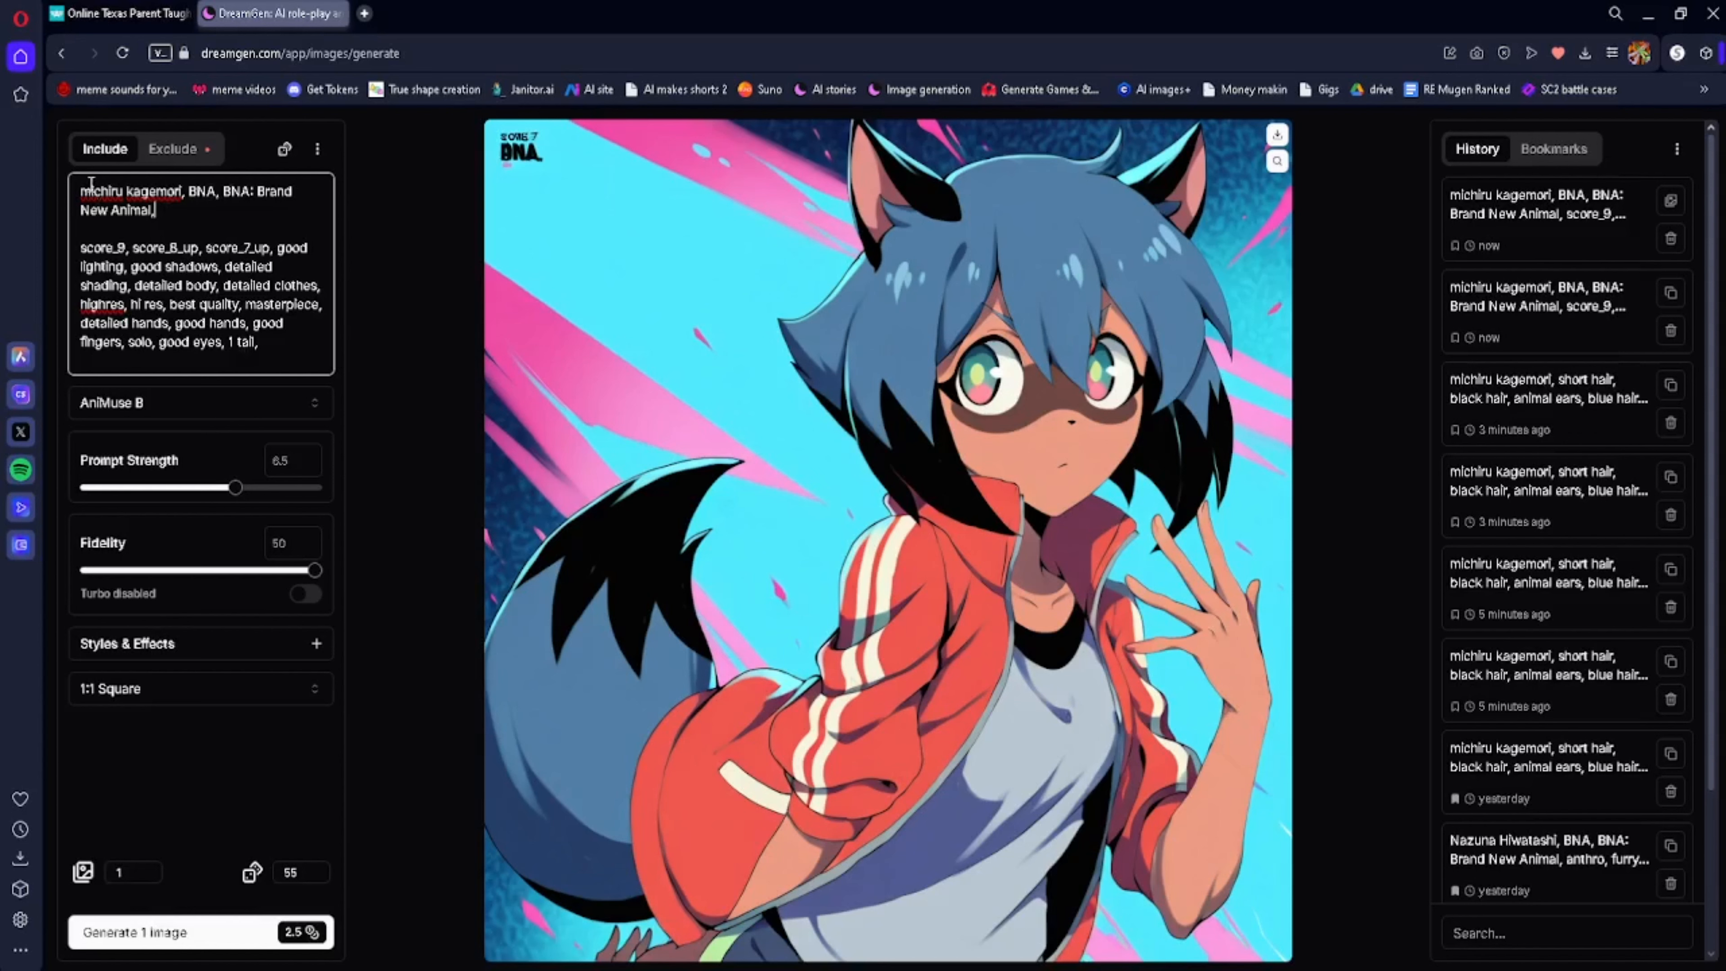
drag(91, 183, 158, 211)
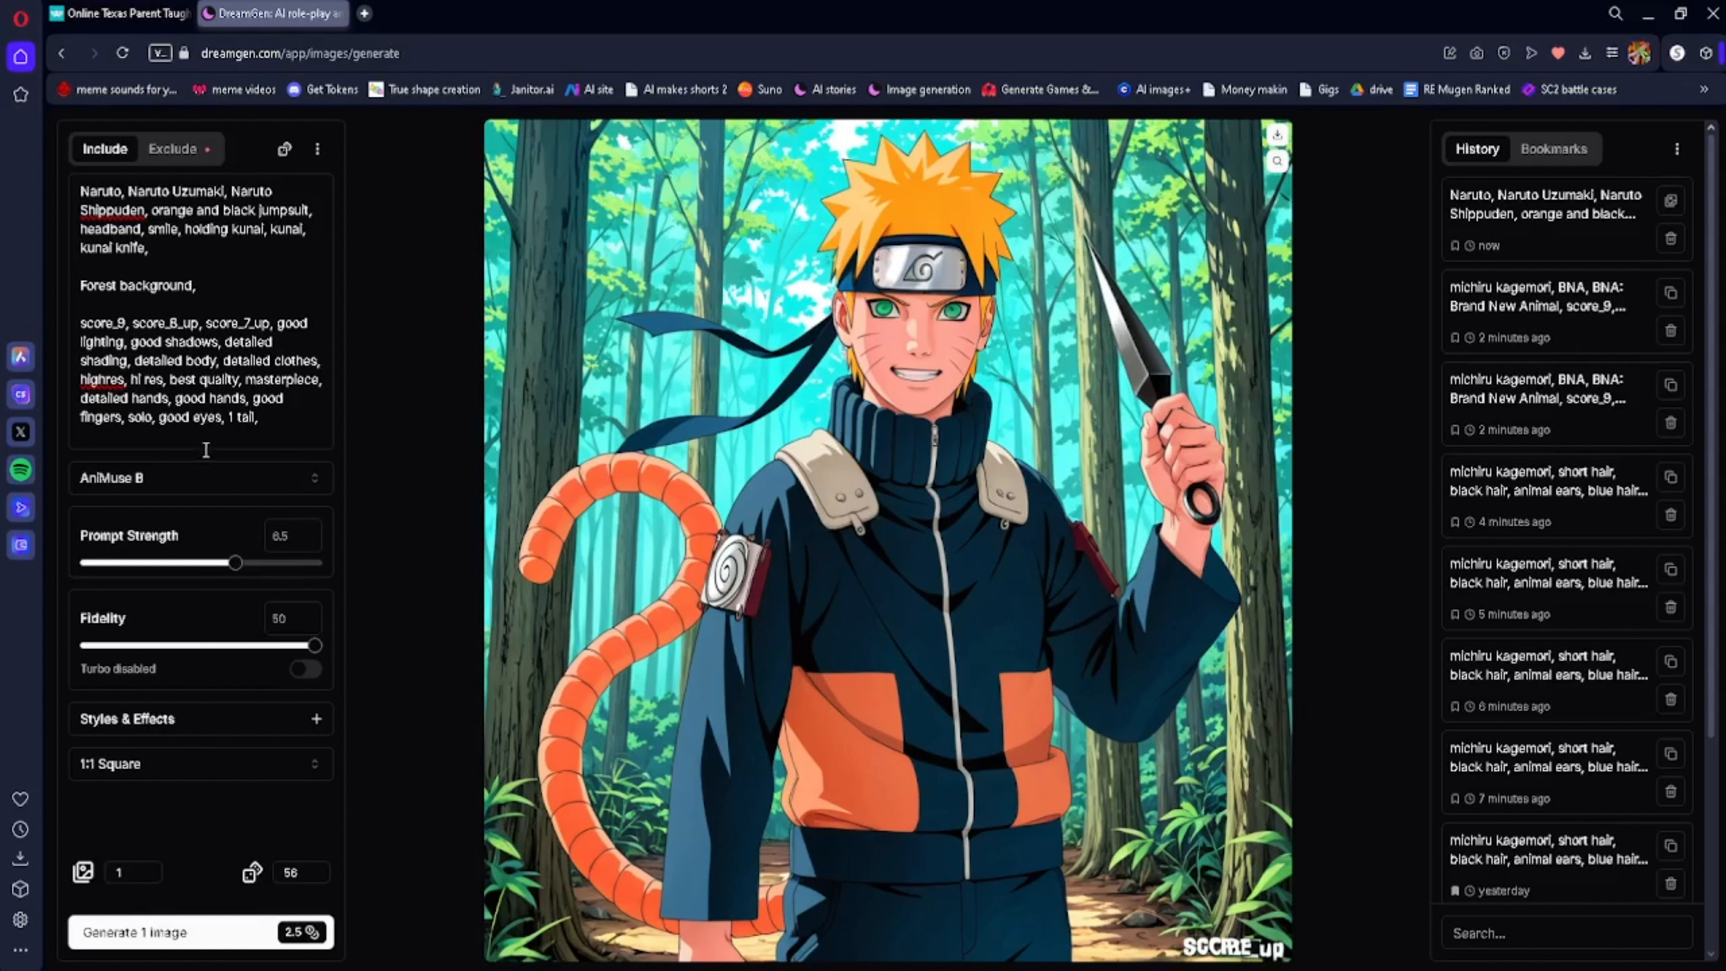
Generate the Naruto prompt with AniMuse A and delete the previous Naruto entry from the history
click(197, 487)
click(193, 586)
click(177, 932)
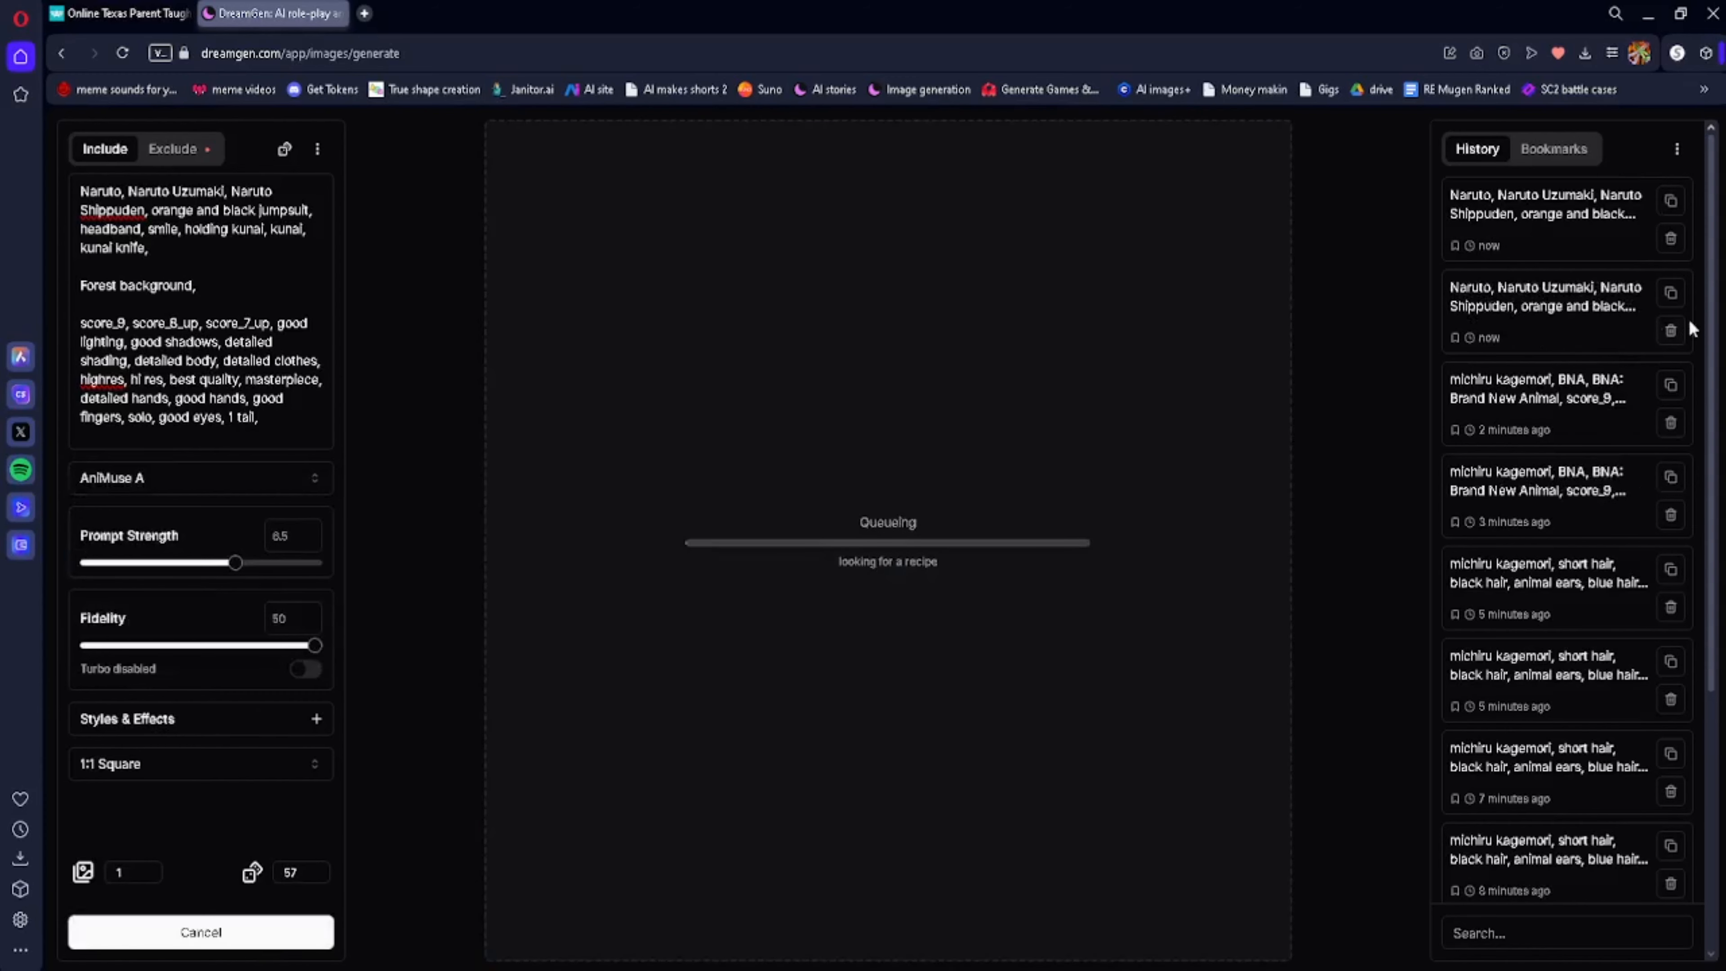
click(1672, 332)
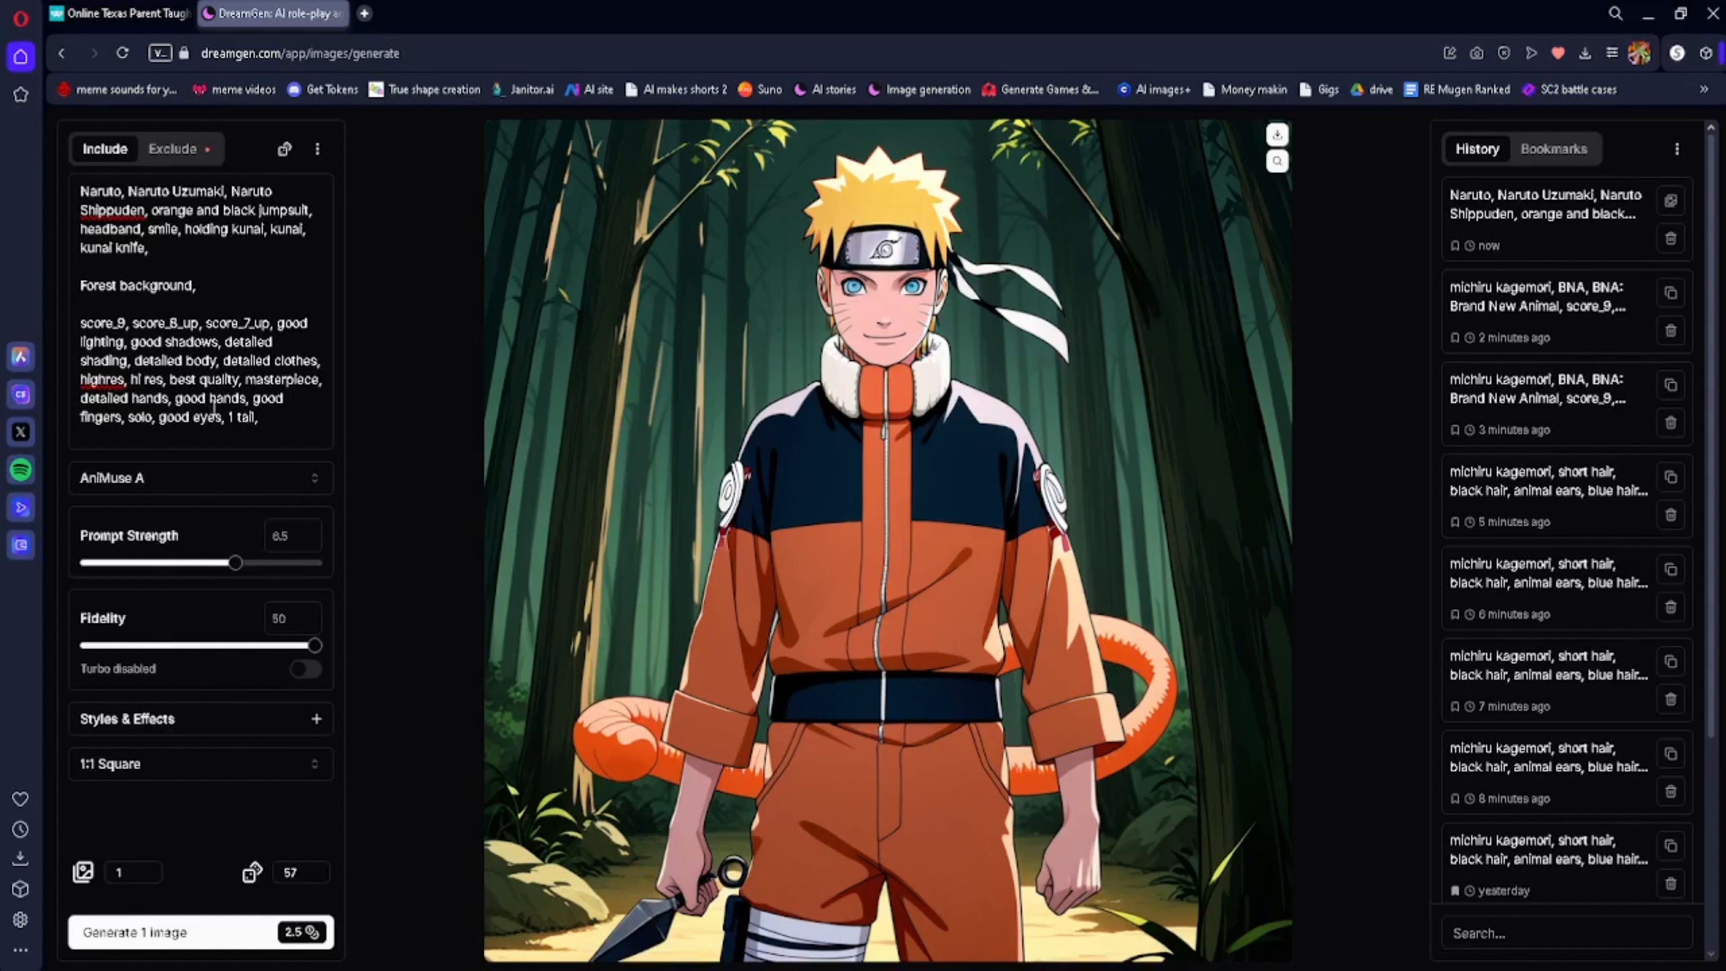
Remove "1 tail" from the end of the prompt and change the jumpsuit description to "orange and blue"
drag(256, 422, 223, 421)
key(BackSpace)
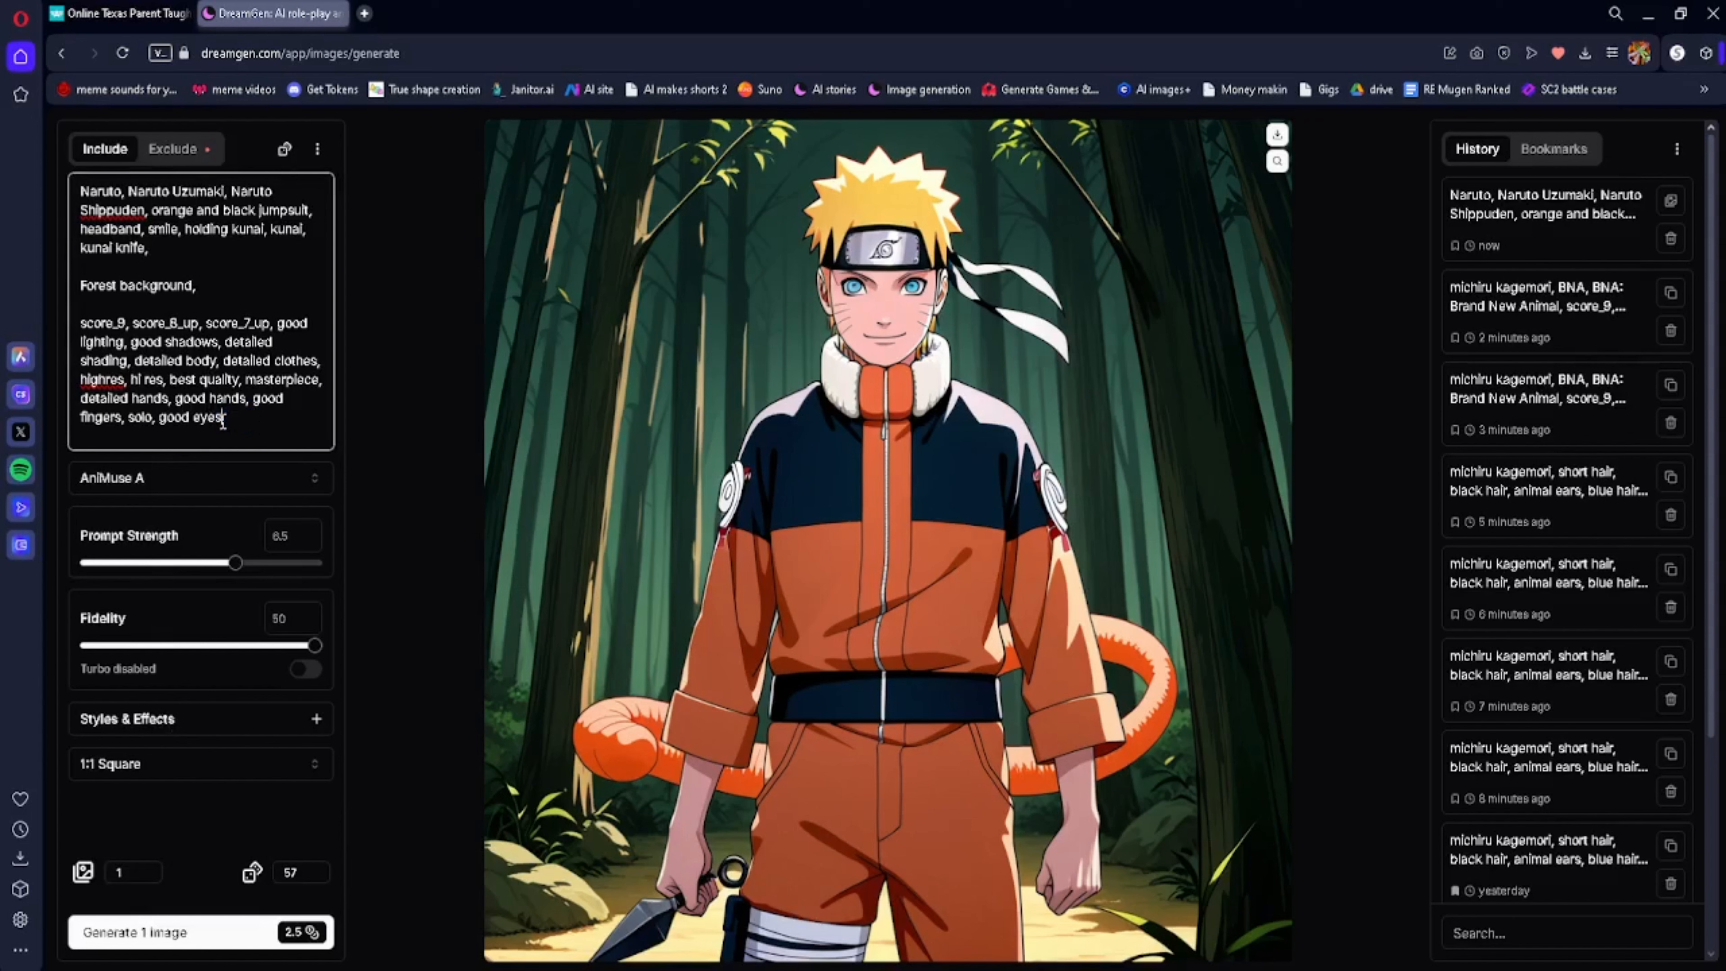
text(,)
double_click(231, 209)
text(blue)
Remove "Naruto Shippuden" from the prompt and generate one image with AniMuse A
key(Up)
key(BackSpace)
key(BackSpace)
key(BackSpace)
key(BackSpace)
key(BackSpace)
key(BackSpace)
key(BackSpace)
key(BackSpace)
key(BackSpace)
key(BackSpace)
key(BackSpace)
key(BackSpace)
key(BackSpace)
key(BackSpace)
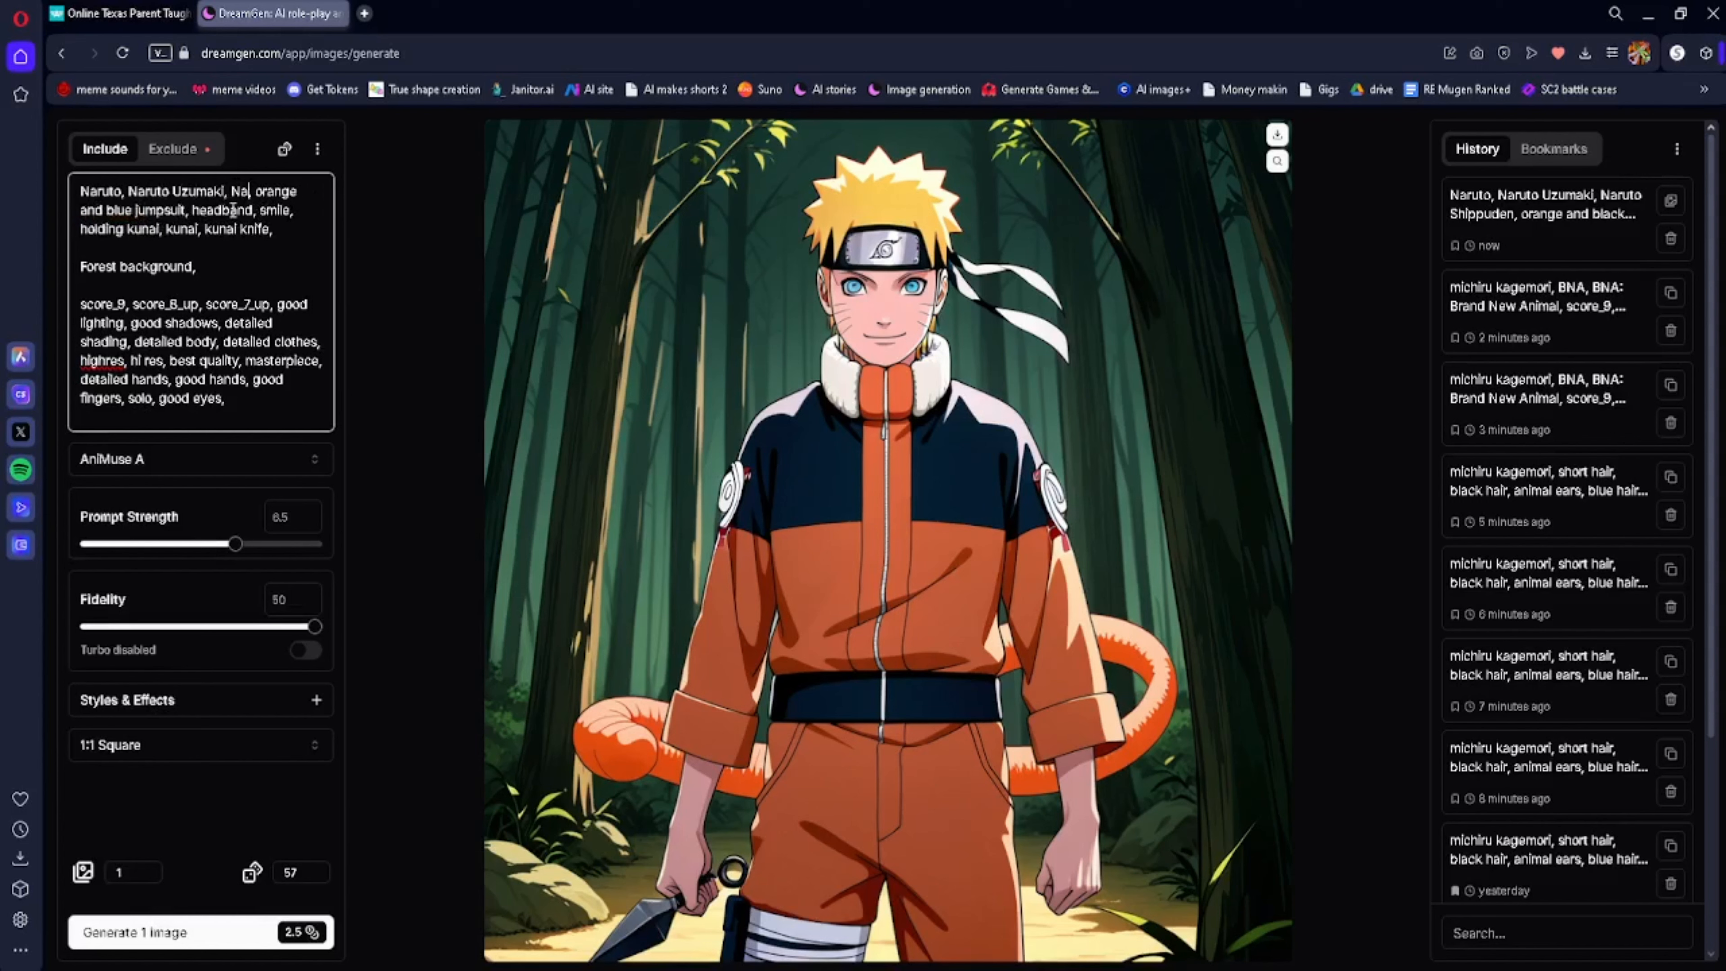
key(BackSpace)
key(BackSpace)
key(BackSpace)
key(BackSpace)
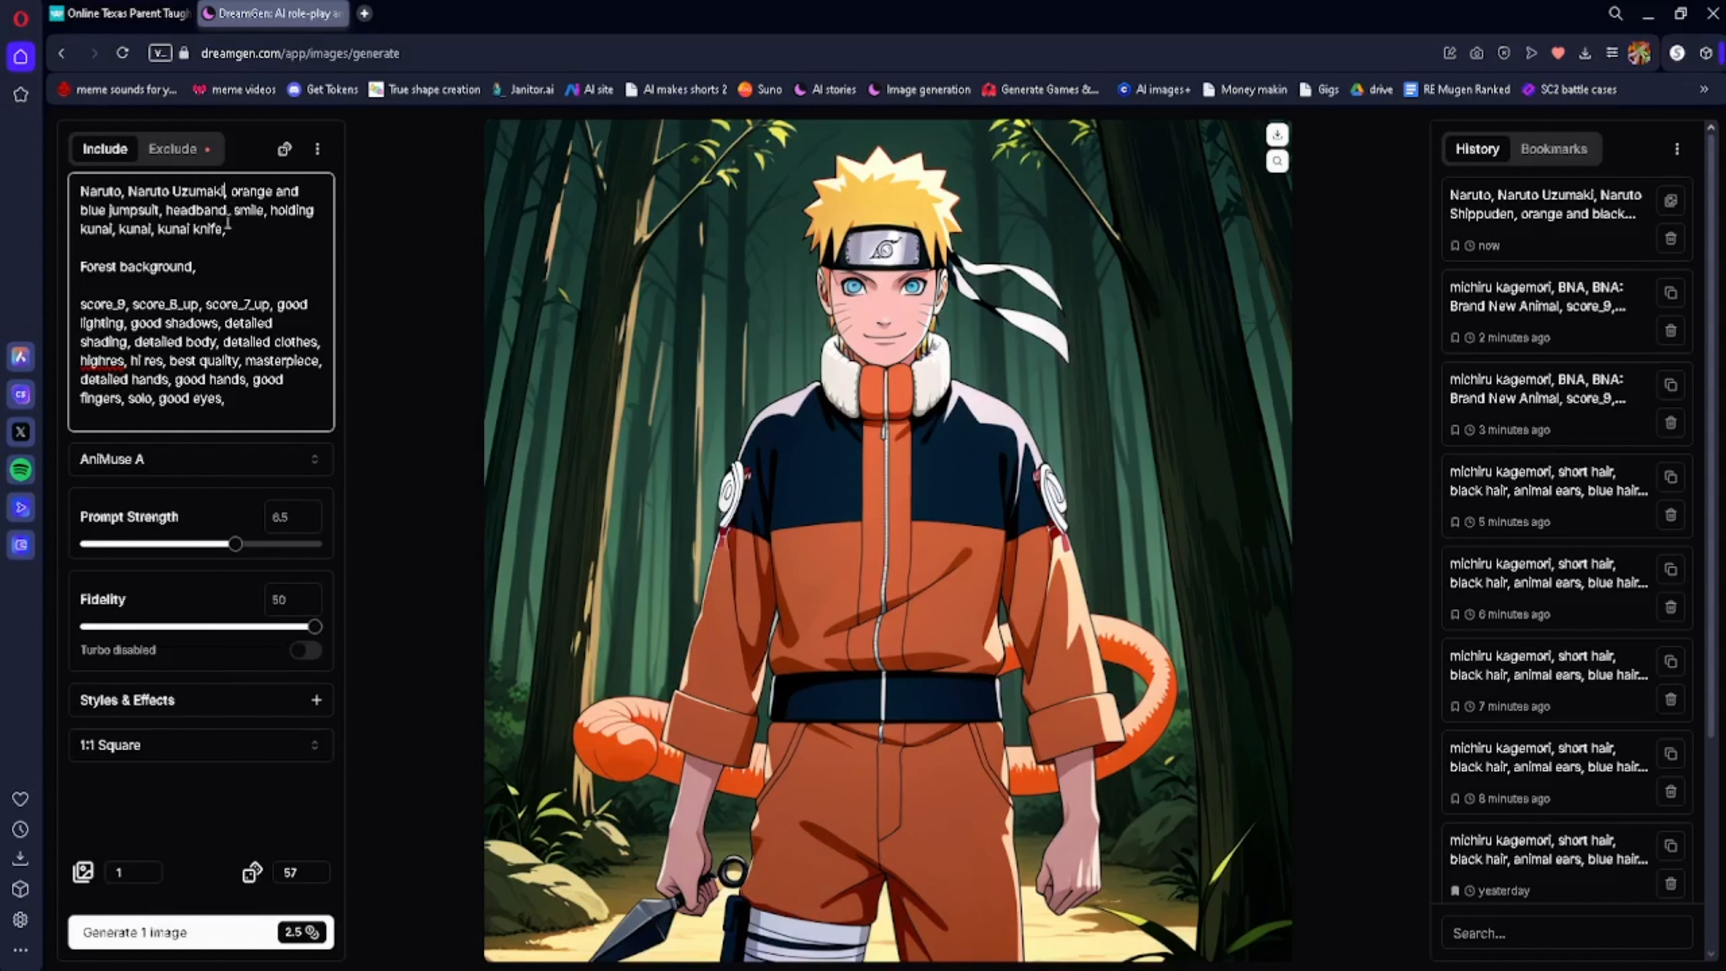
click(271, 933)
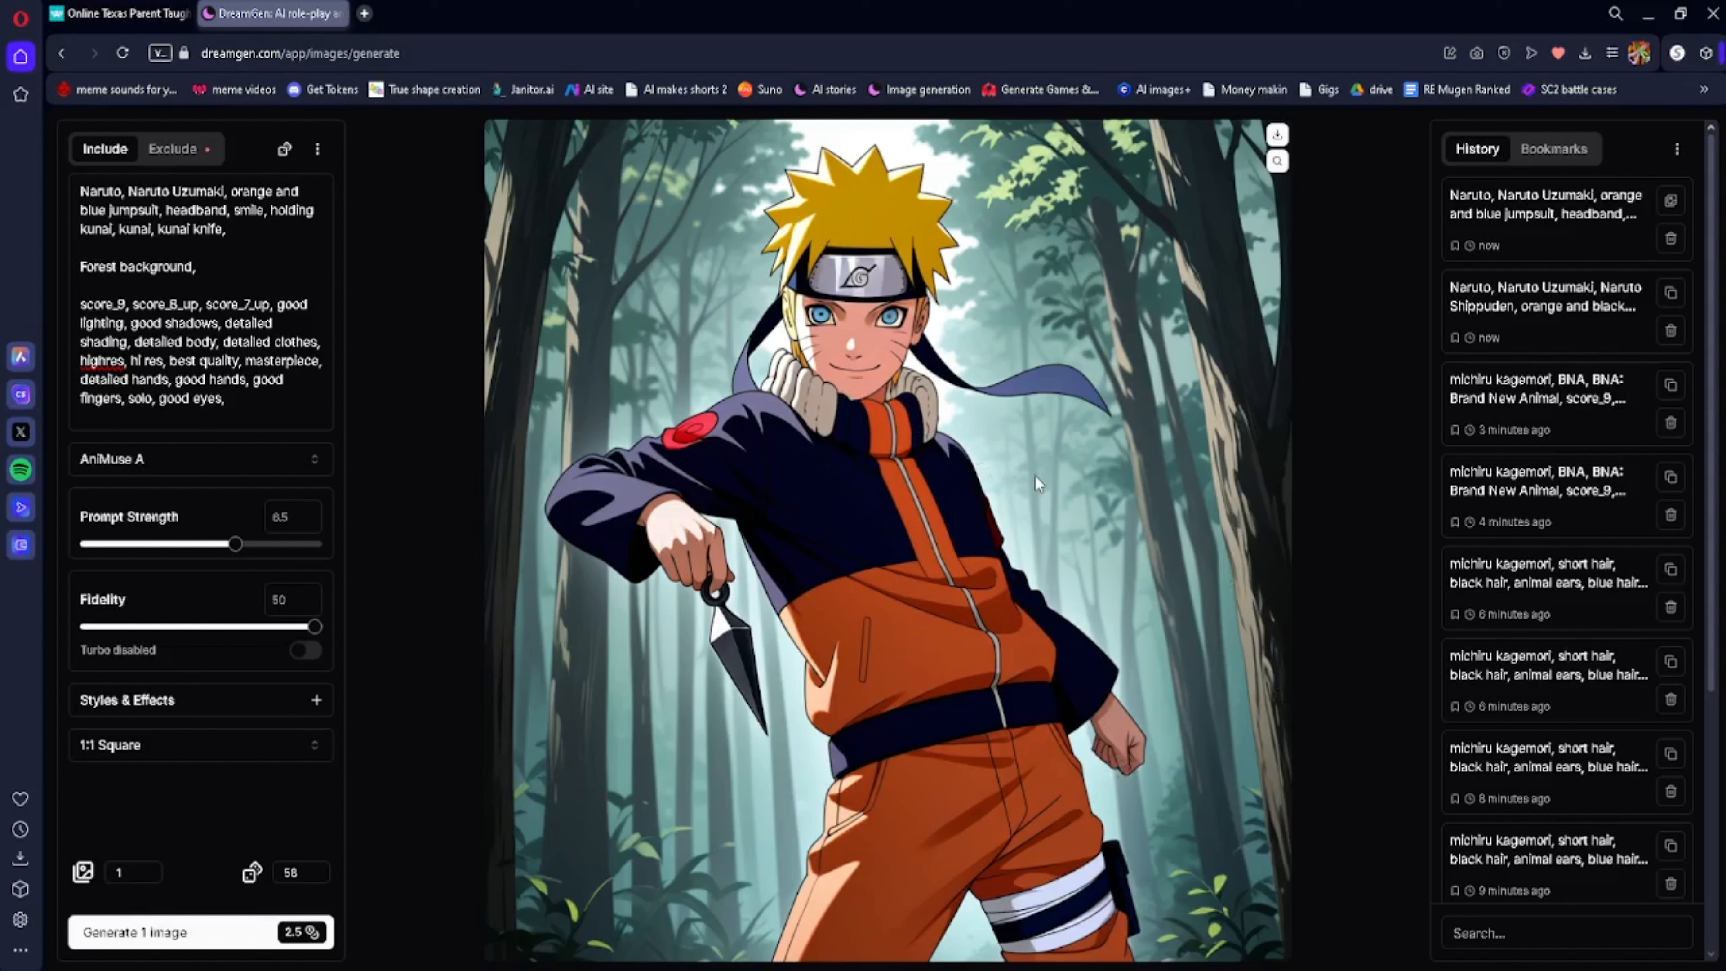
click(263, 400)
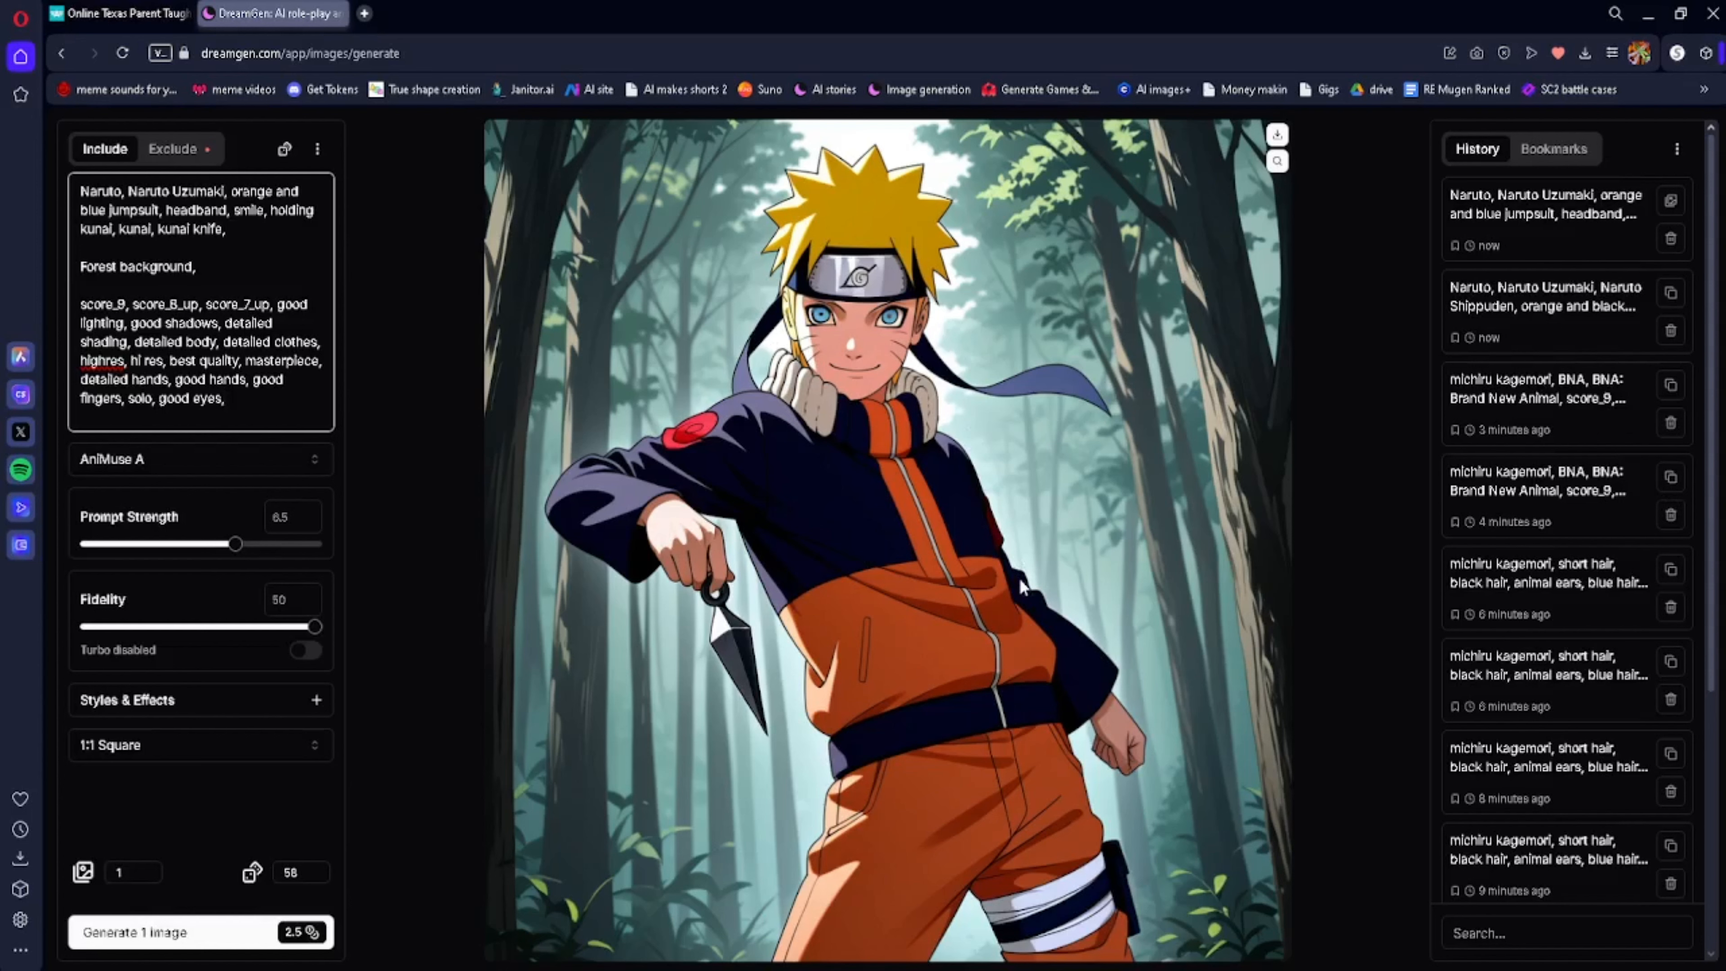
Generate one more image from the Naruto prompt with the orange and blue jumpsuit
click(264, 930)
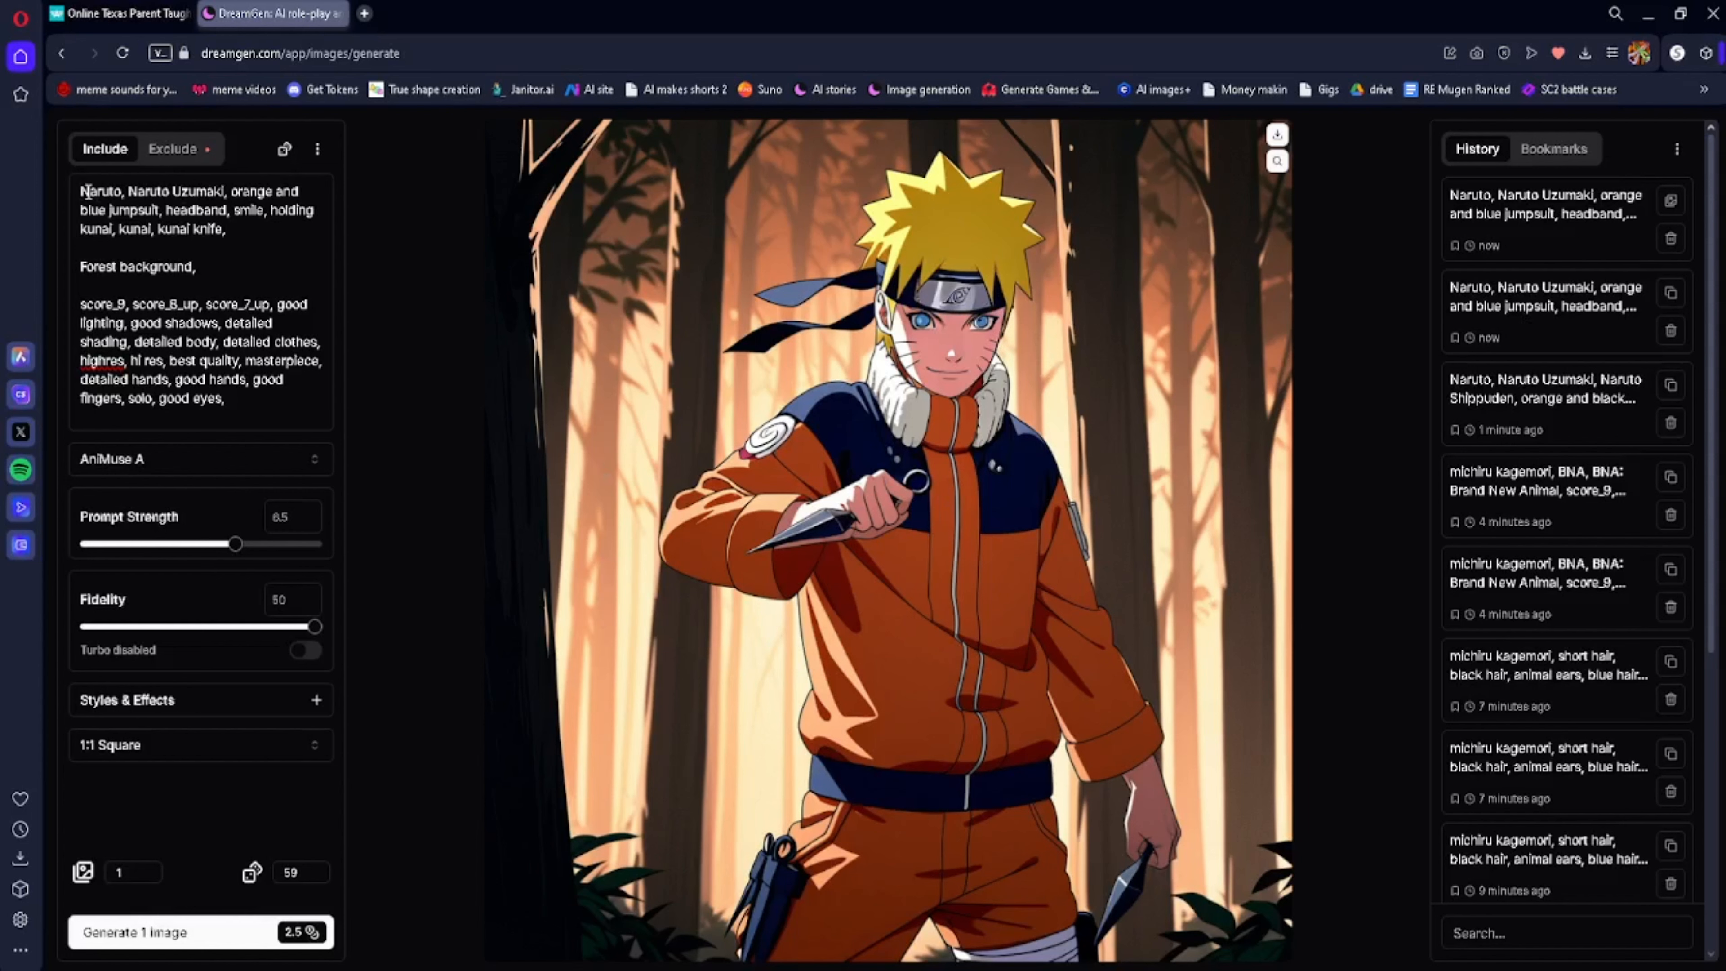
Replace the prompt's opening through "headband" with "Sasuke, Sasuke Uchiha, NARUTO series" and generate one image with AniMuse A
drag(87, 191, 170, 204)
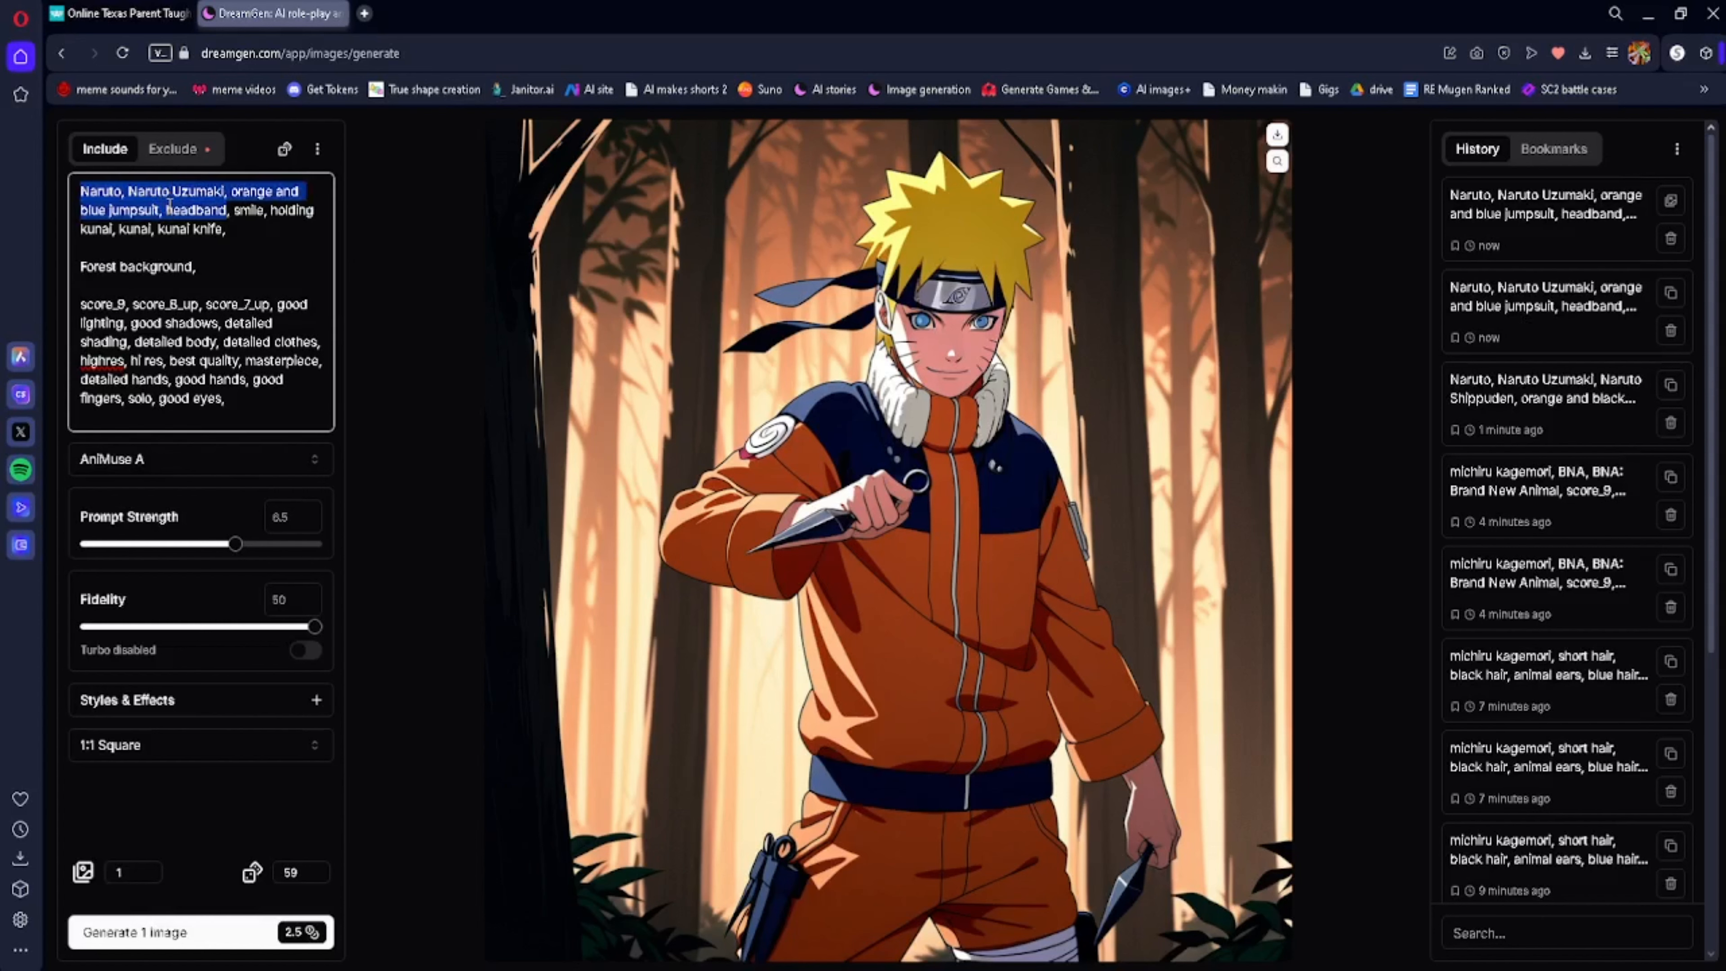
text(Sasuke, Sa)
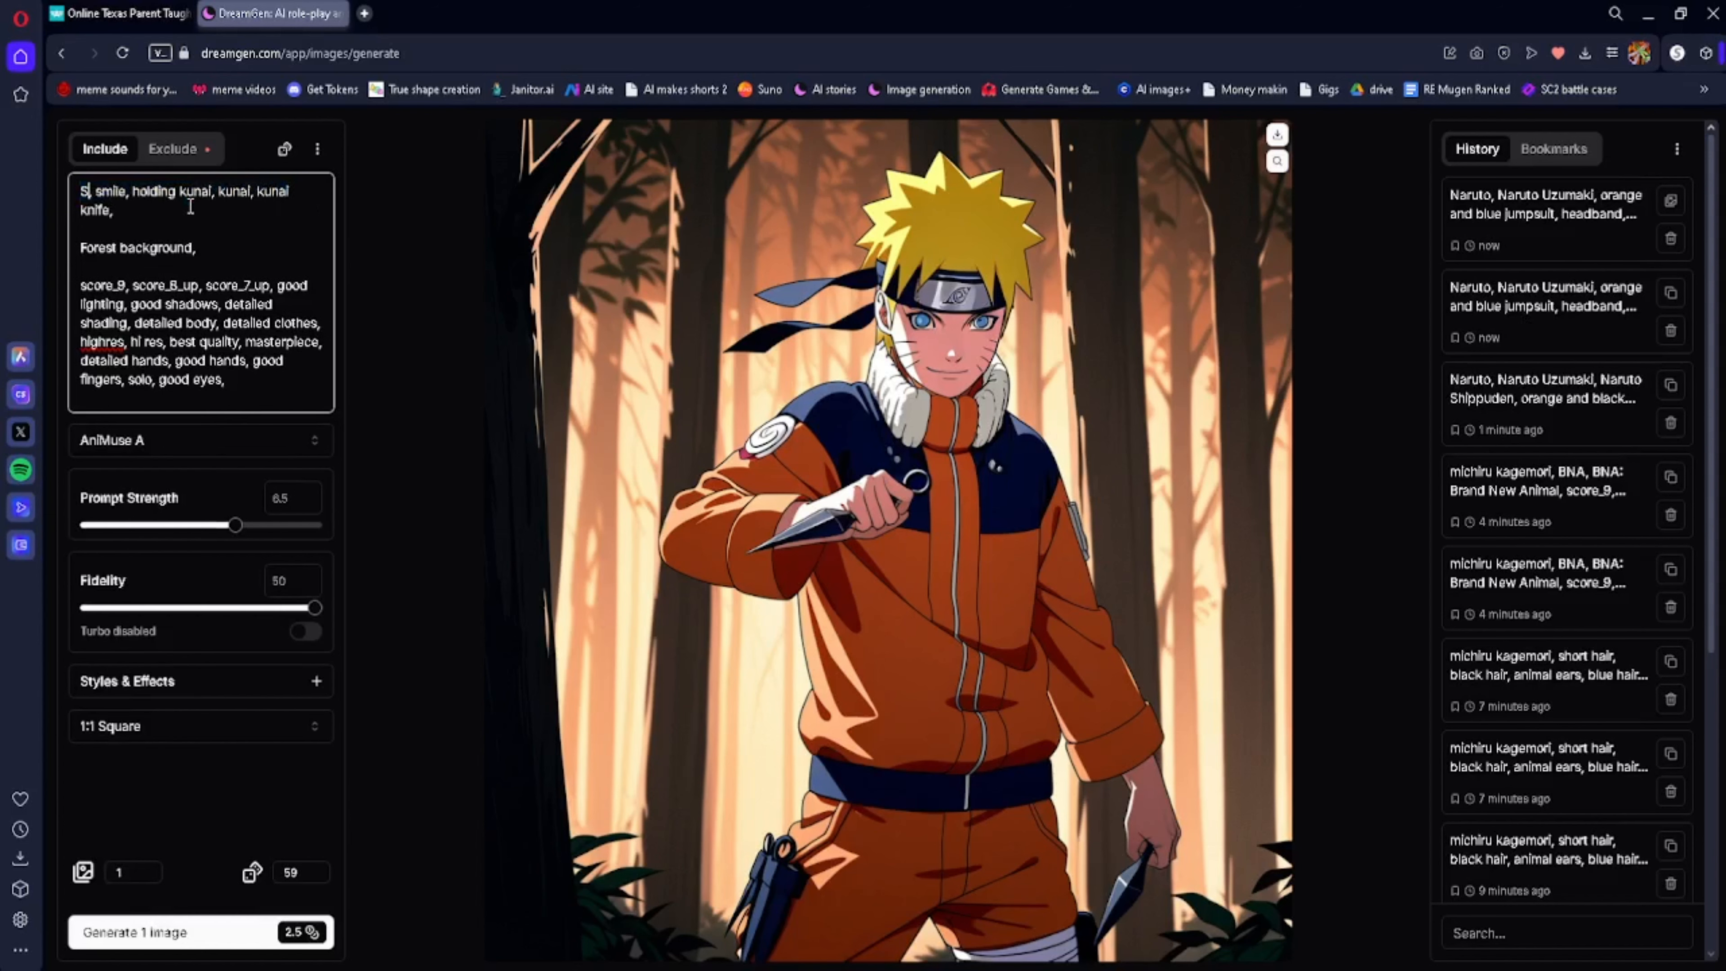
text(suke Uchiha)
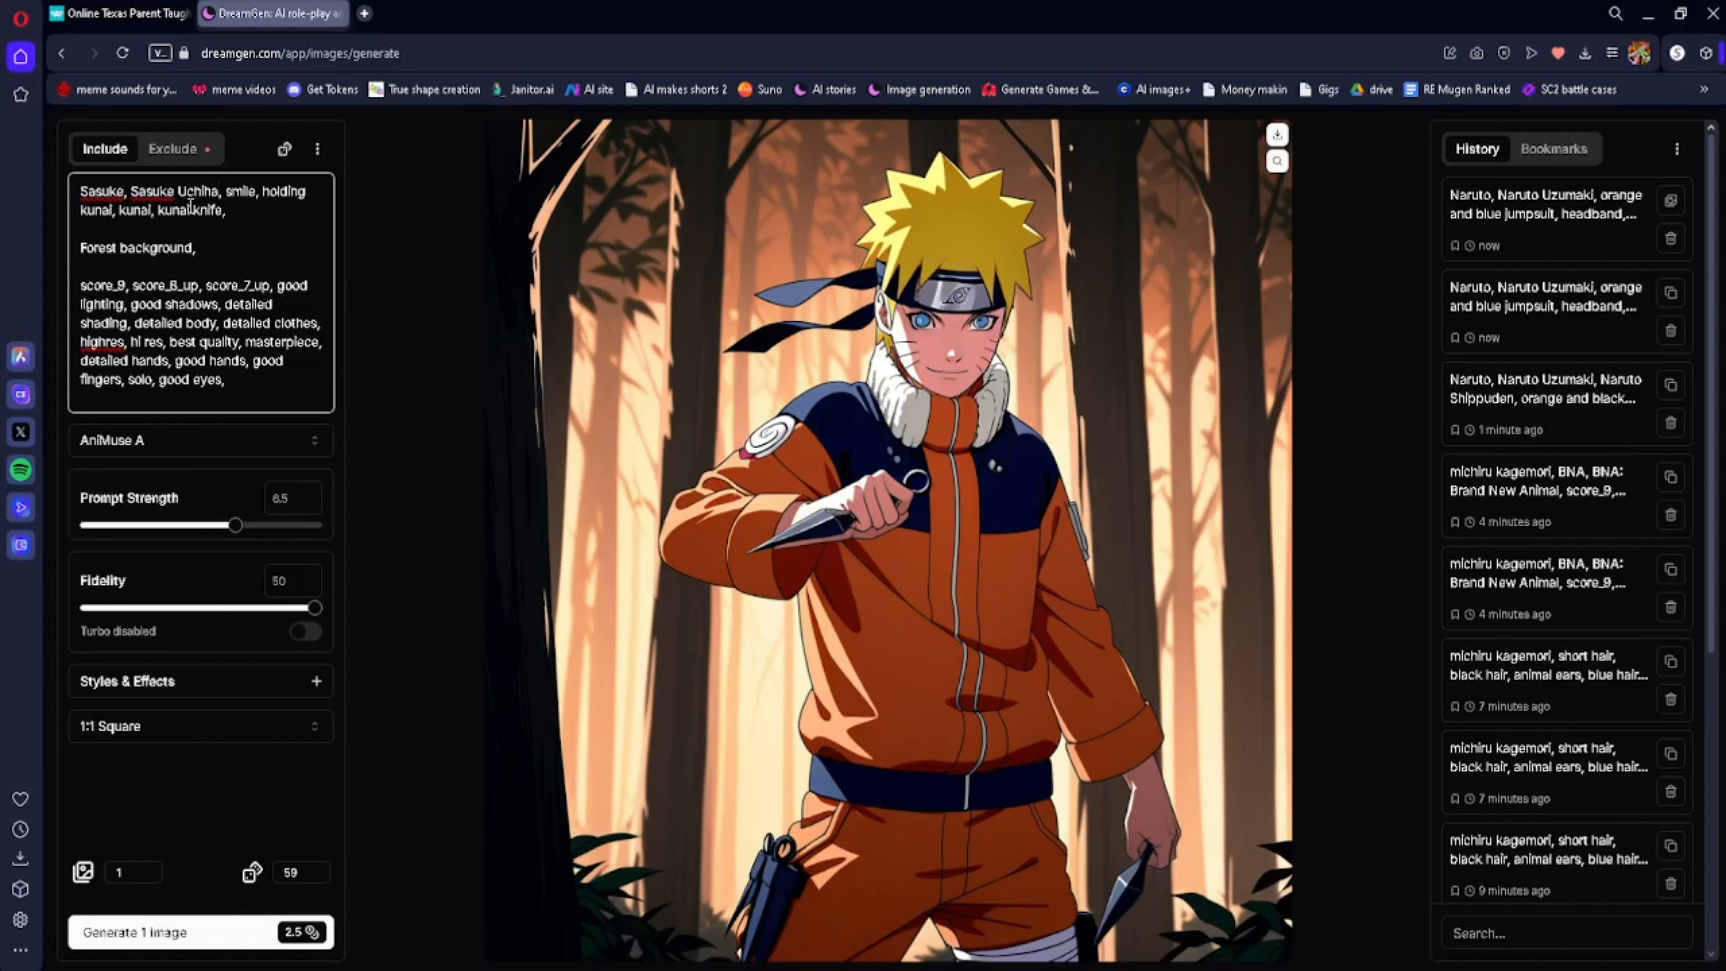
text(, NARUTO)
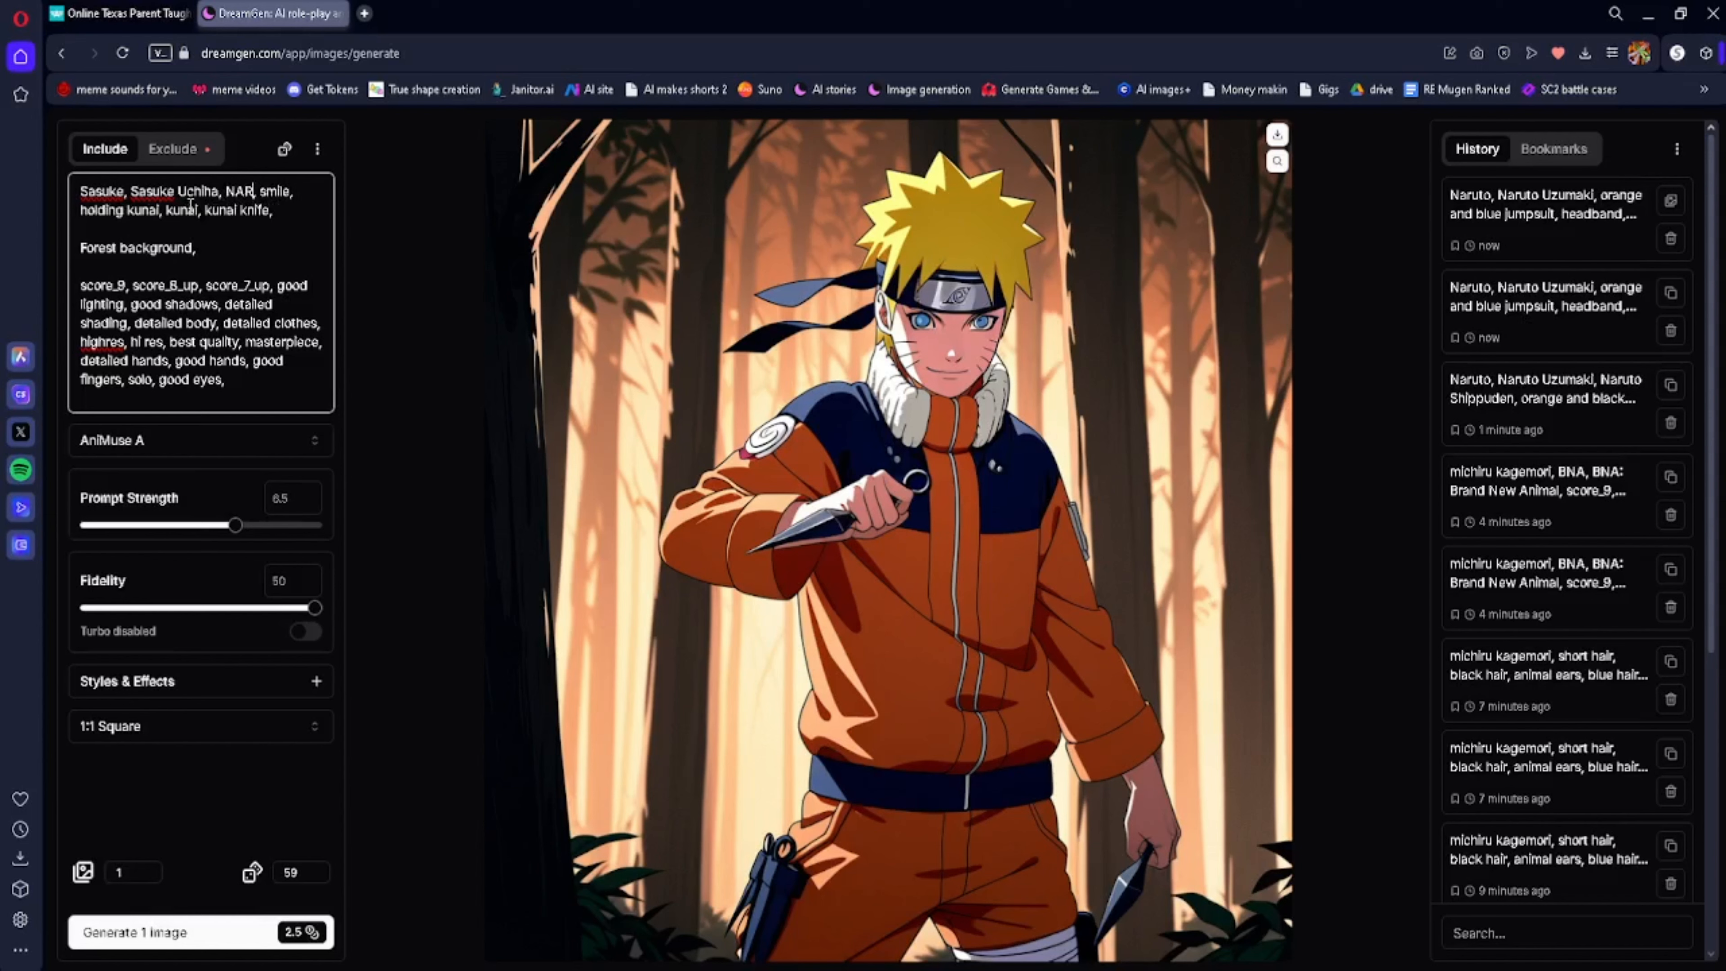
text( serie)
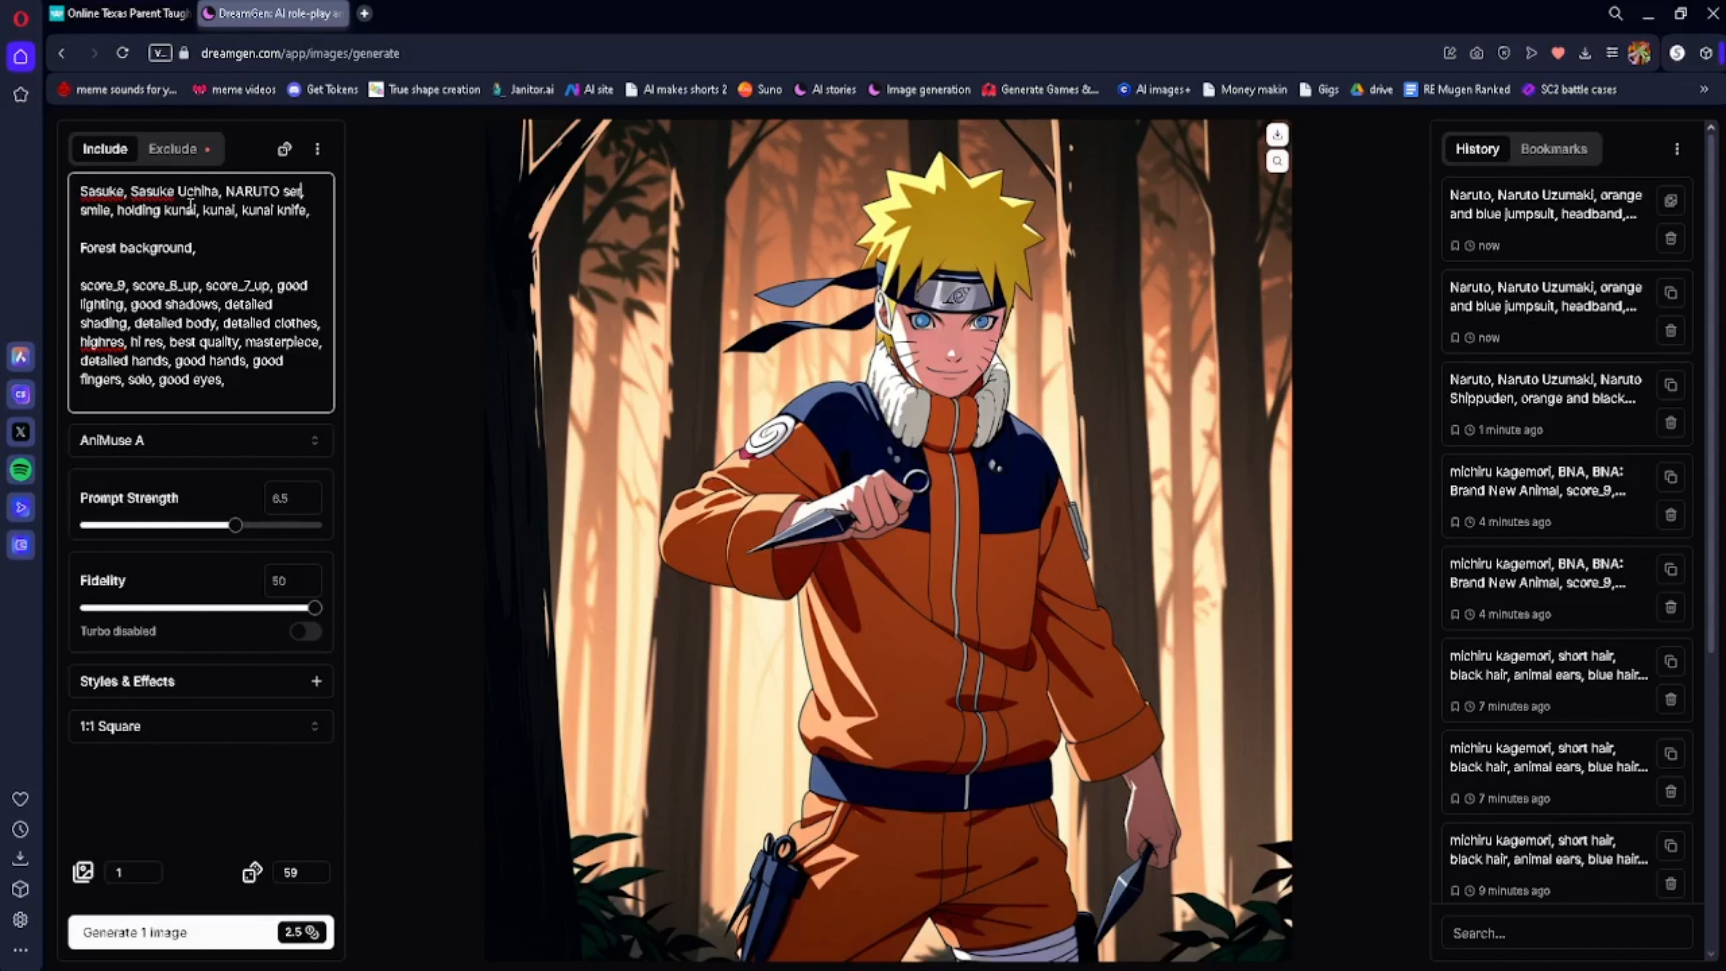
text(s,)
click(203, 930)
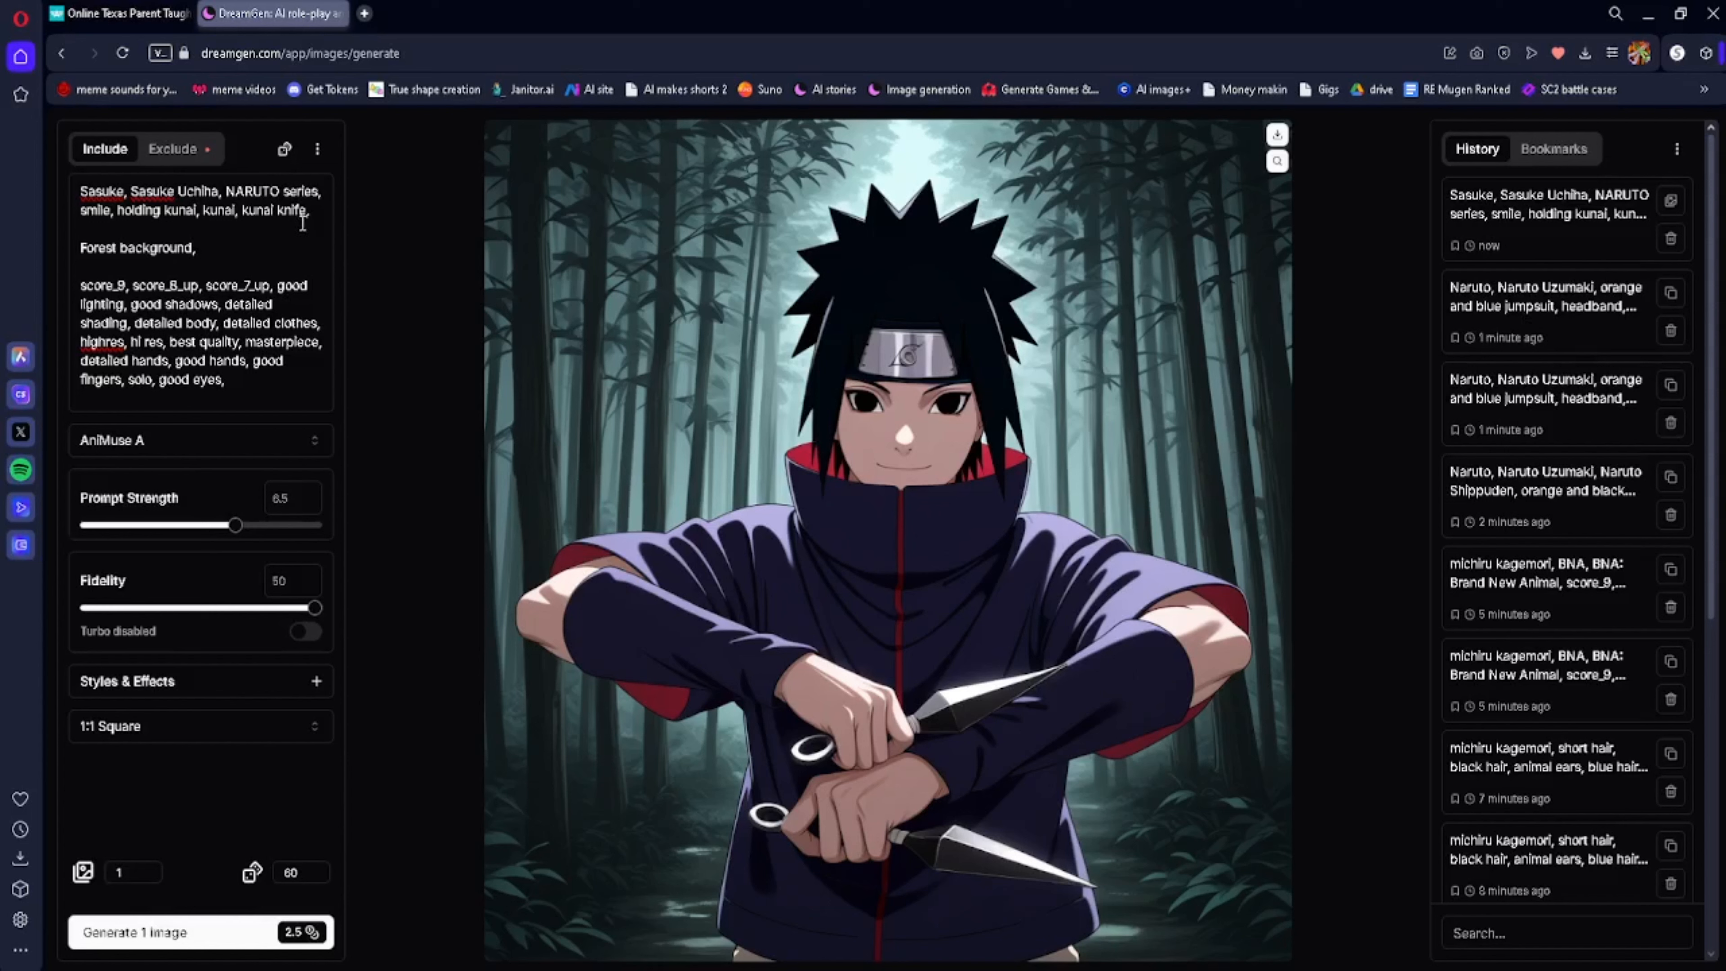
Replace "smile" in the Sasuke prompt with "blue shirt, red eyes, sharingan"
click(327, 194)
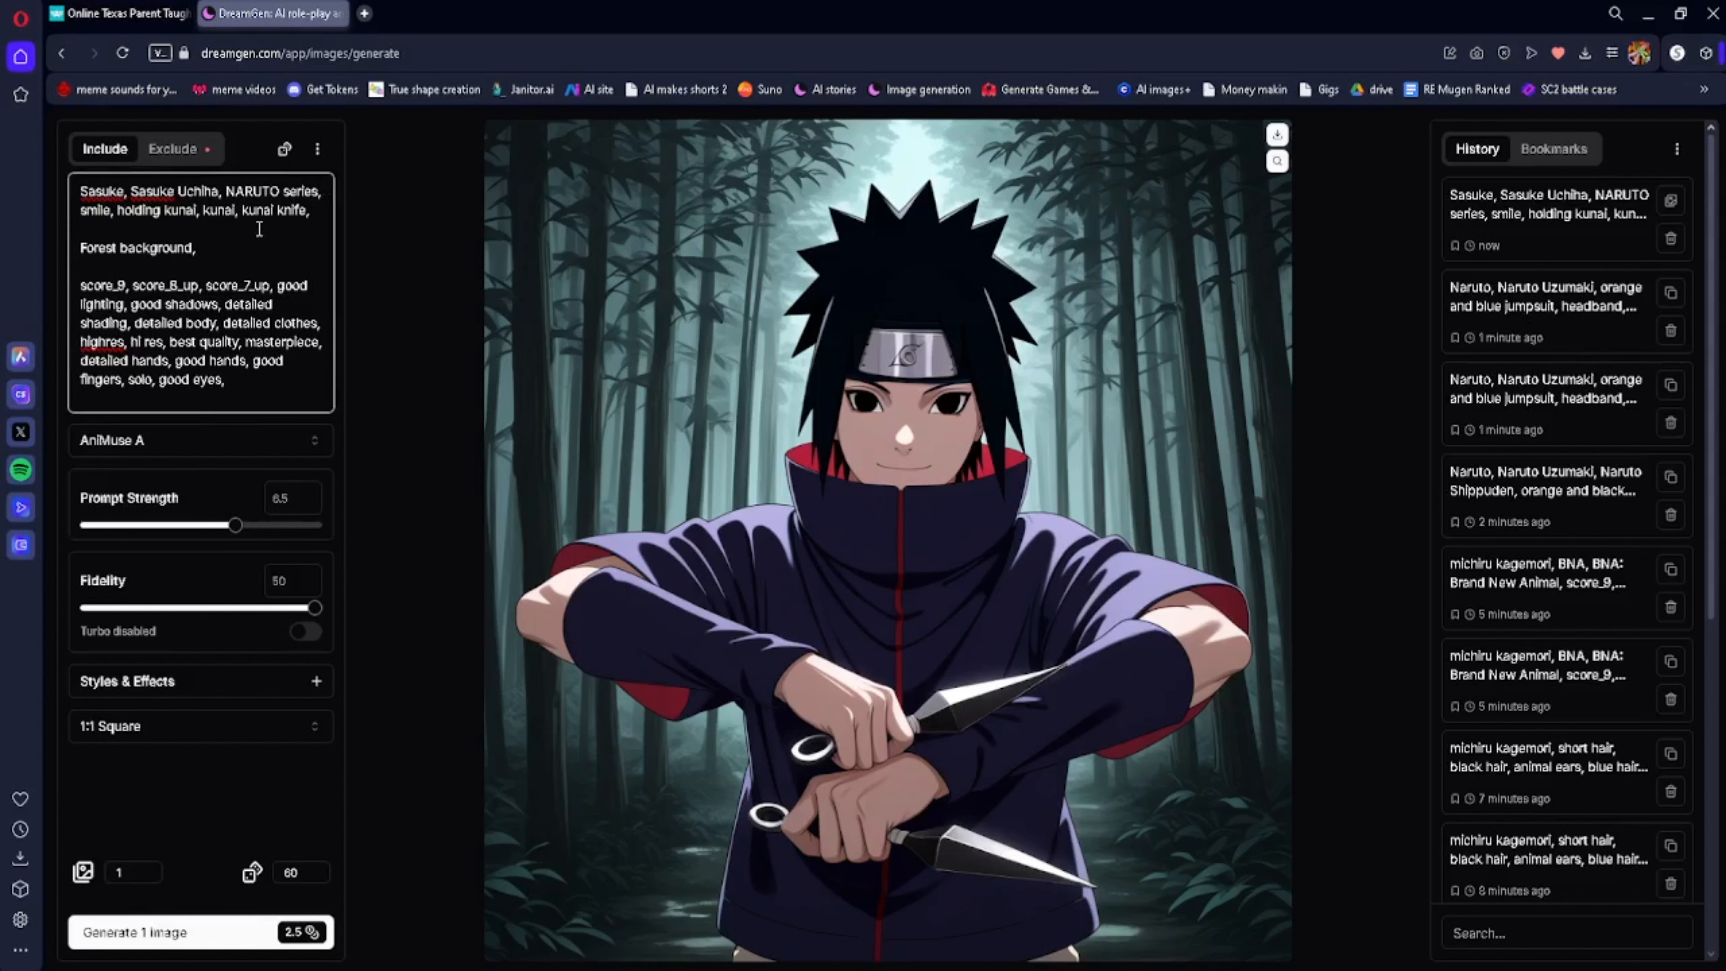
double_click(101, 215)
key(BackSpace)
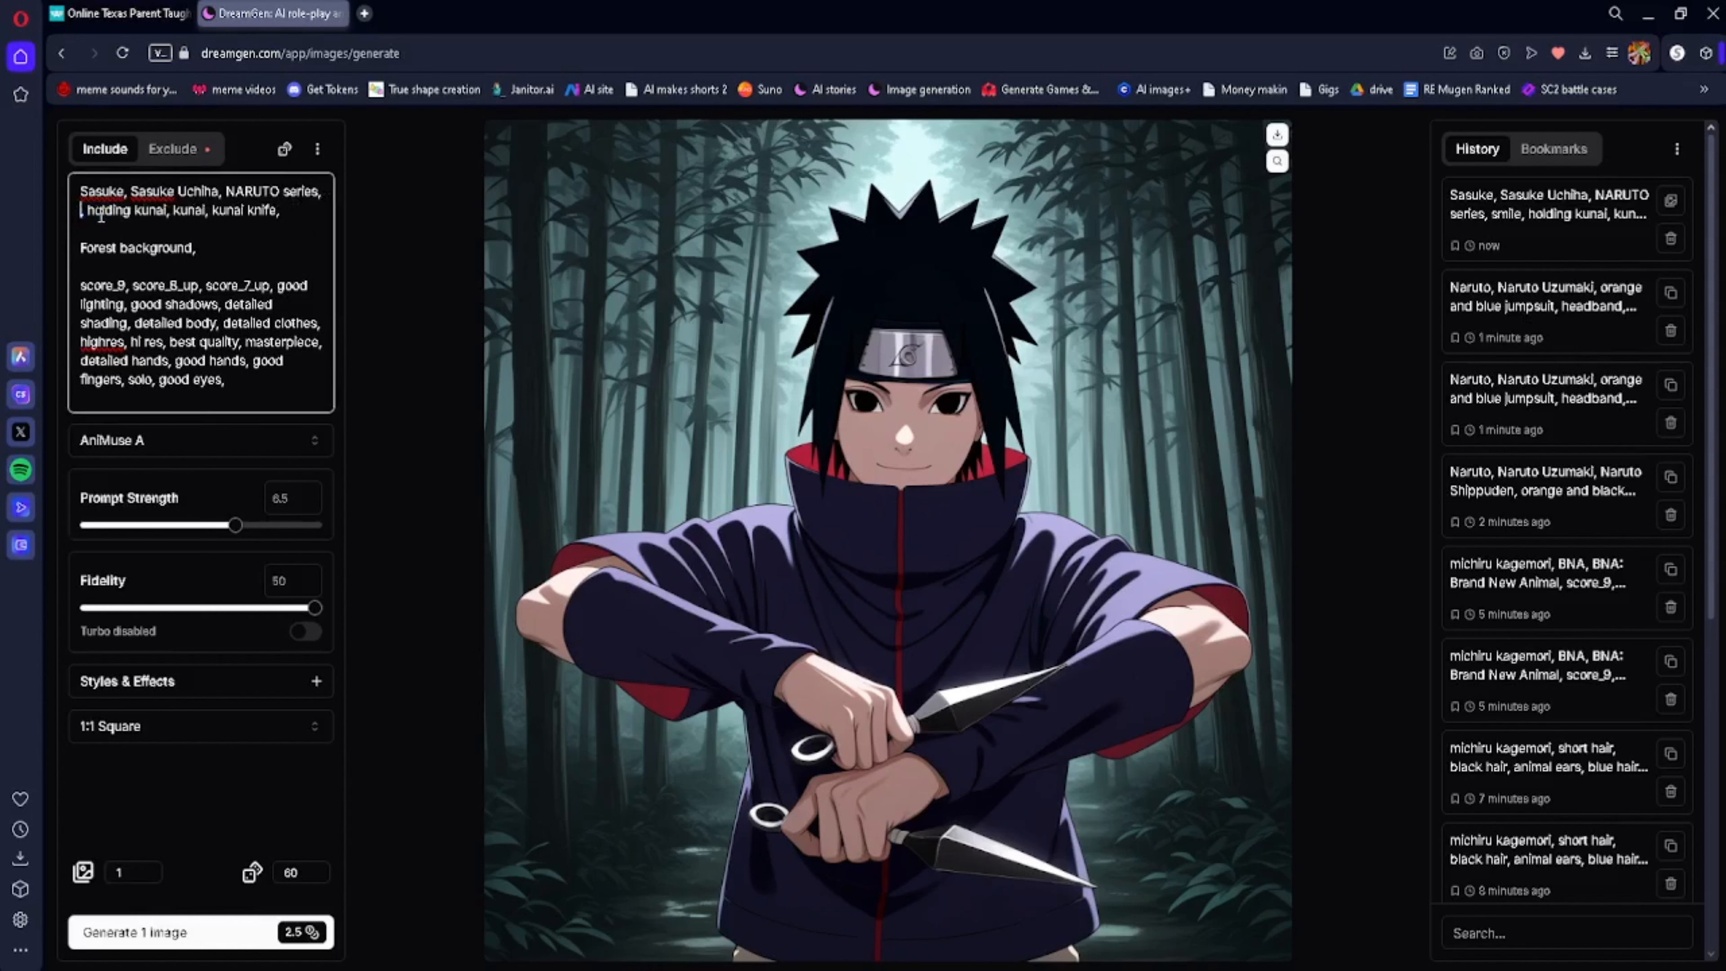
text(blue shirt,)
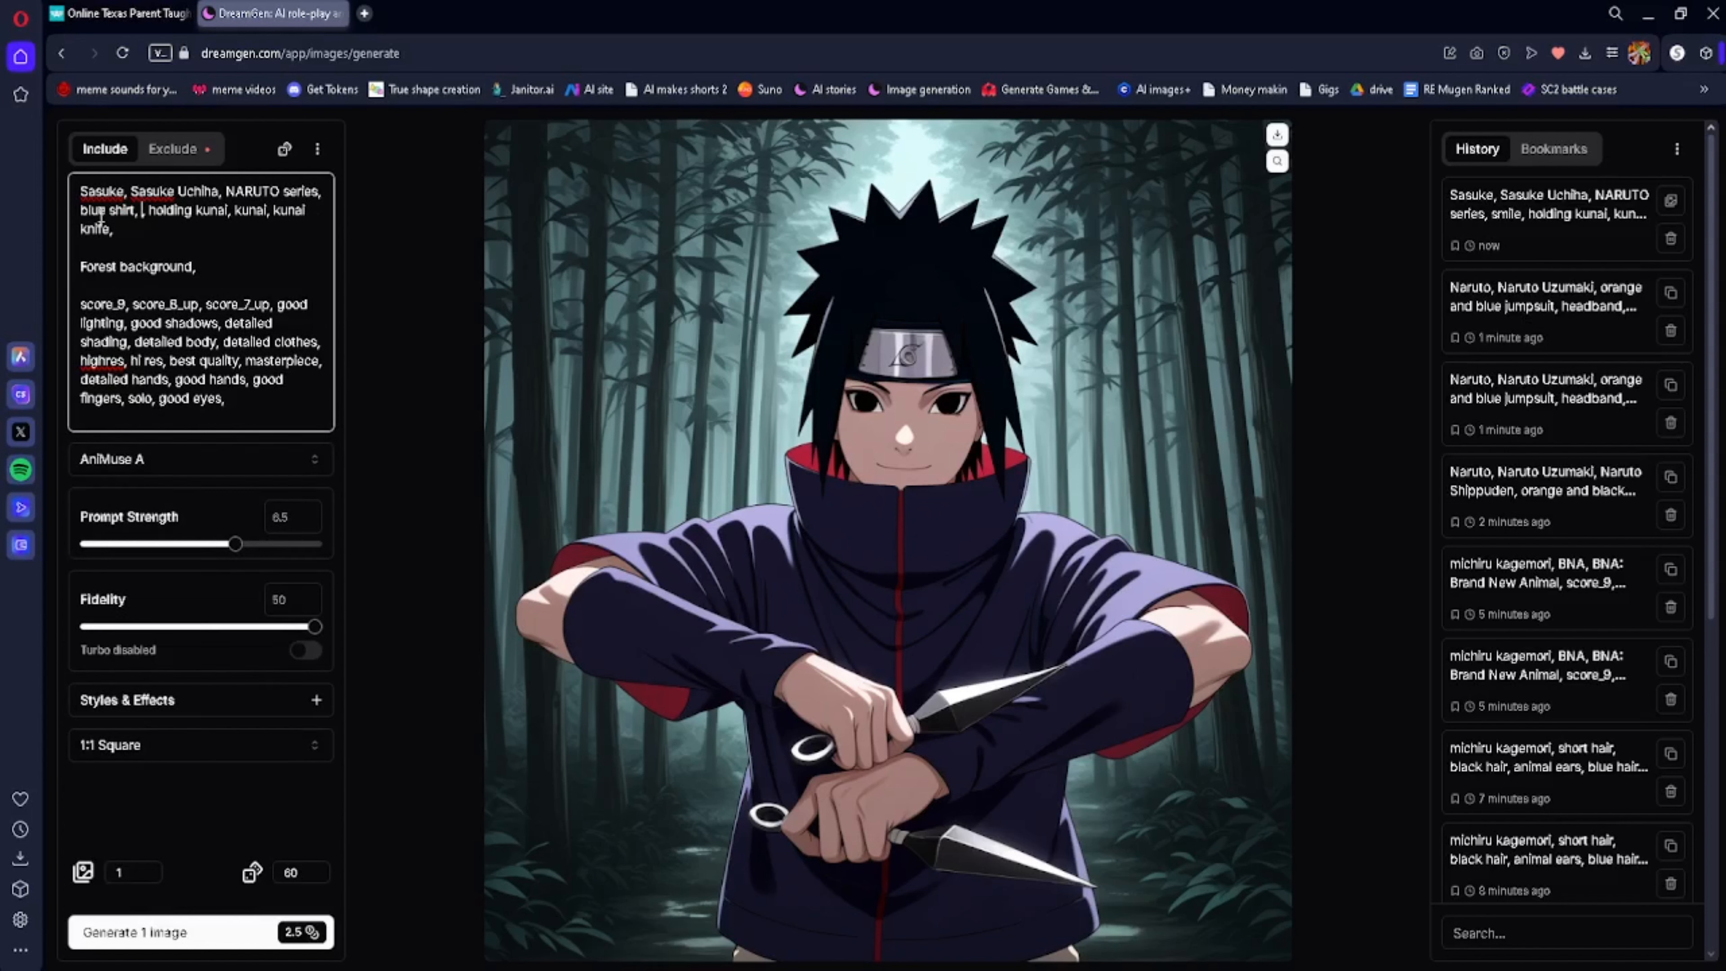
text(red eyes, s)
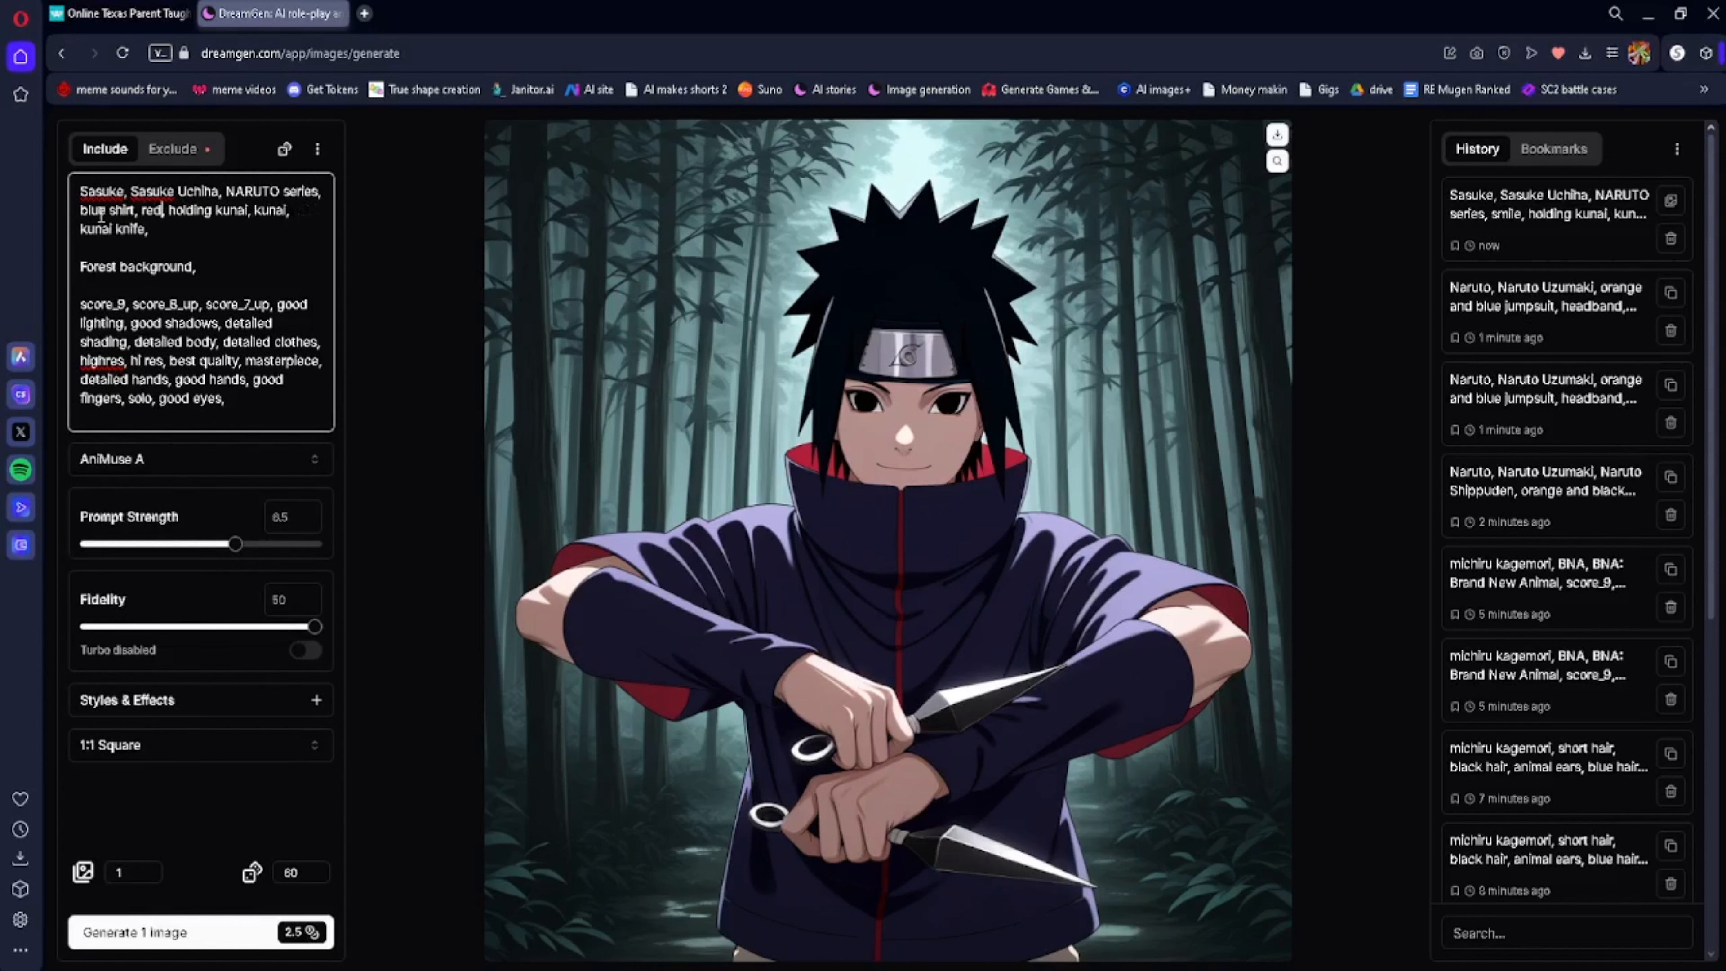
text(har )
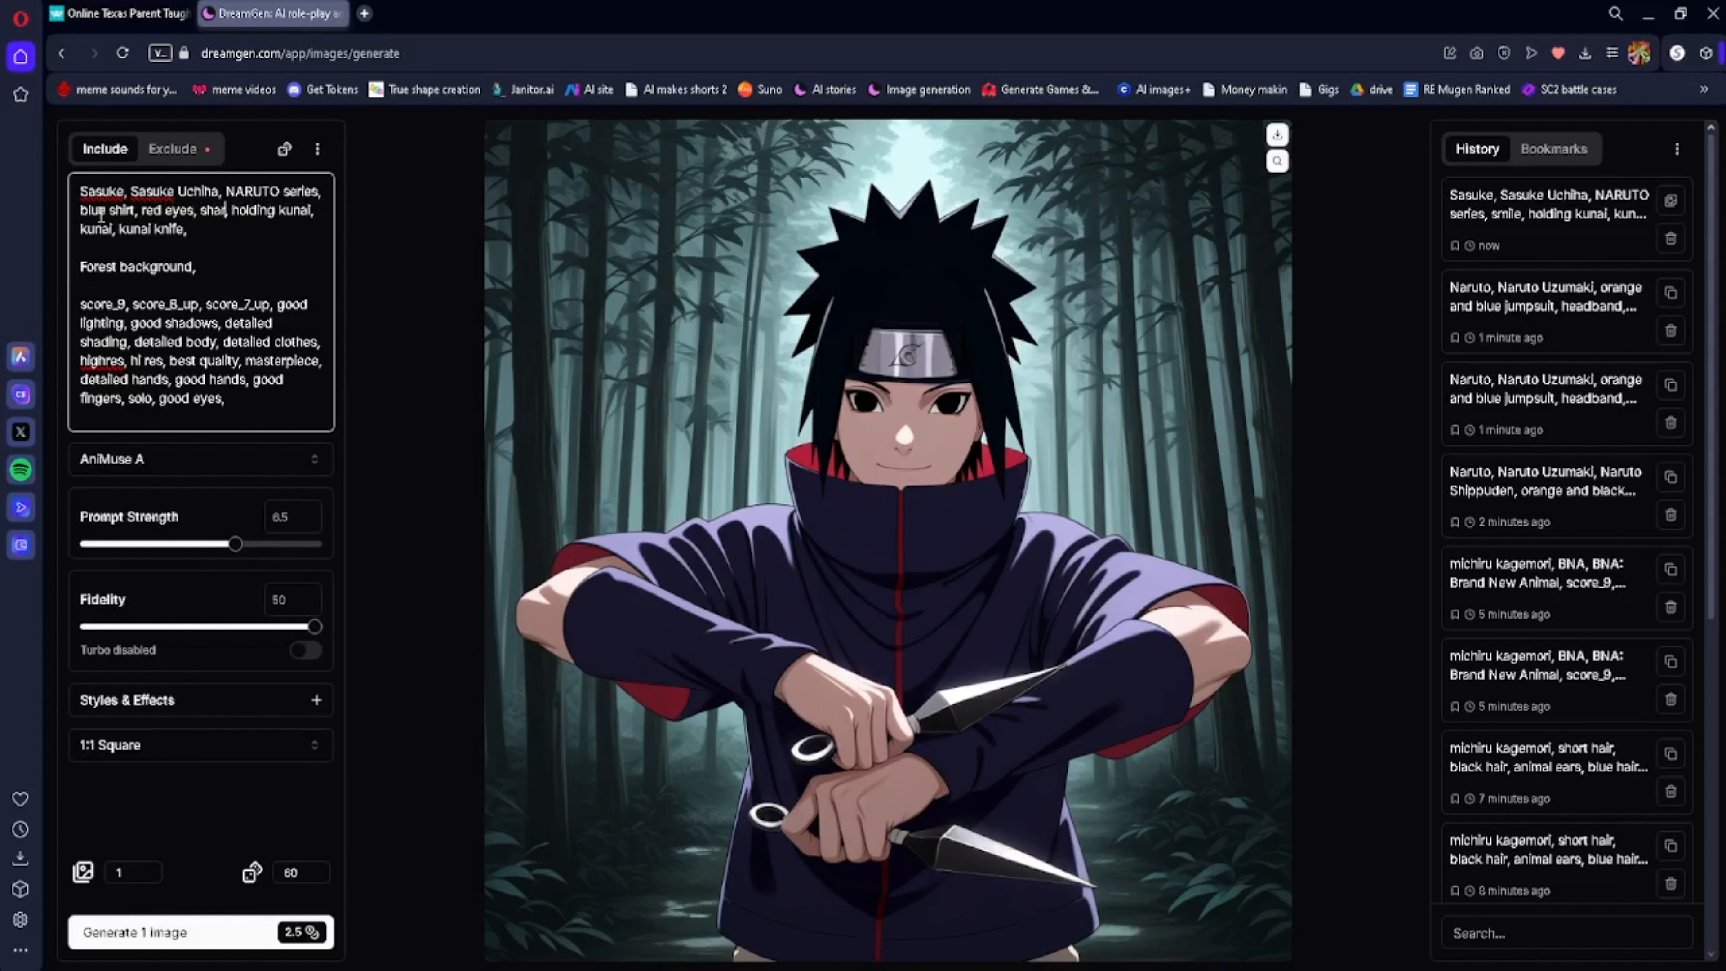
text(ingan ,)
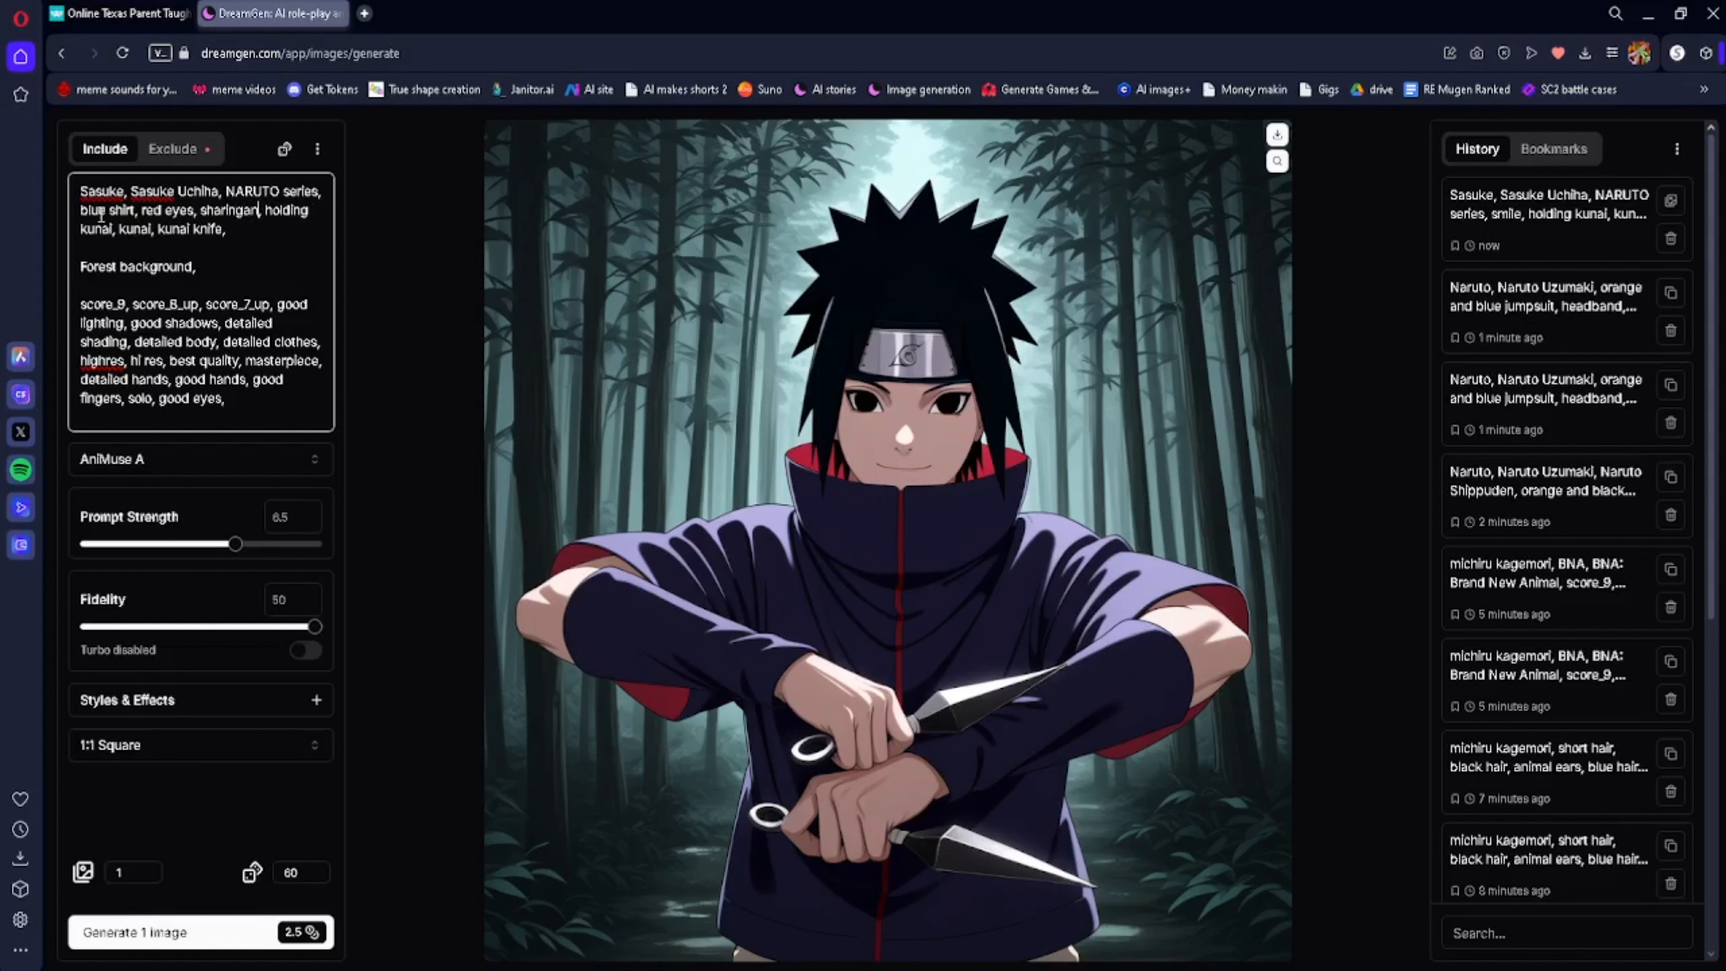
Search the web for "what is the sharingana" to check the term's spelling, and return to the image generator
double_click(235, 212)
click(201, 211)
click(370, 13)
text(wha)
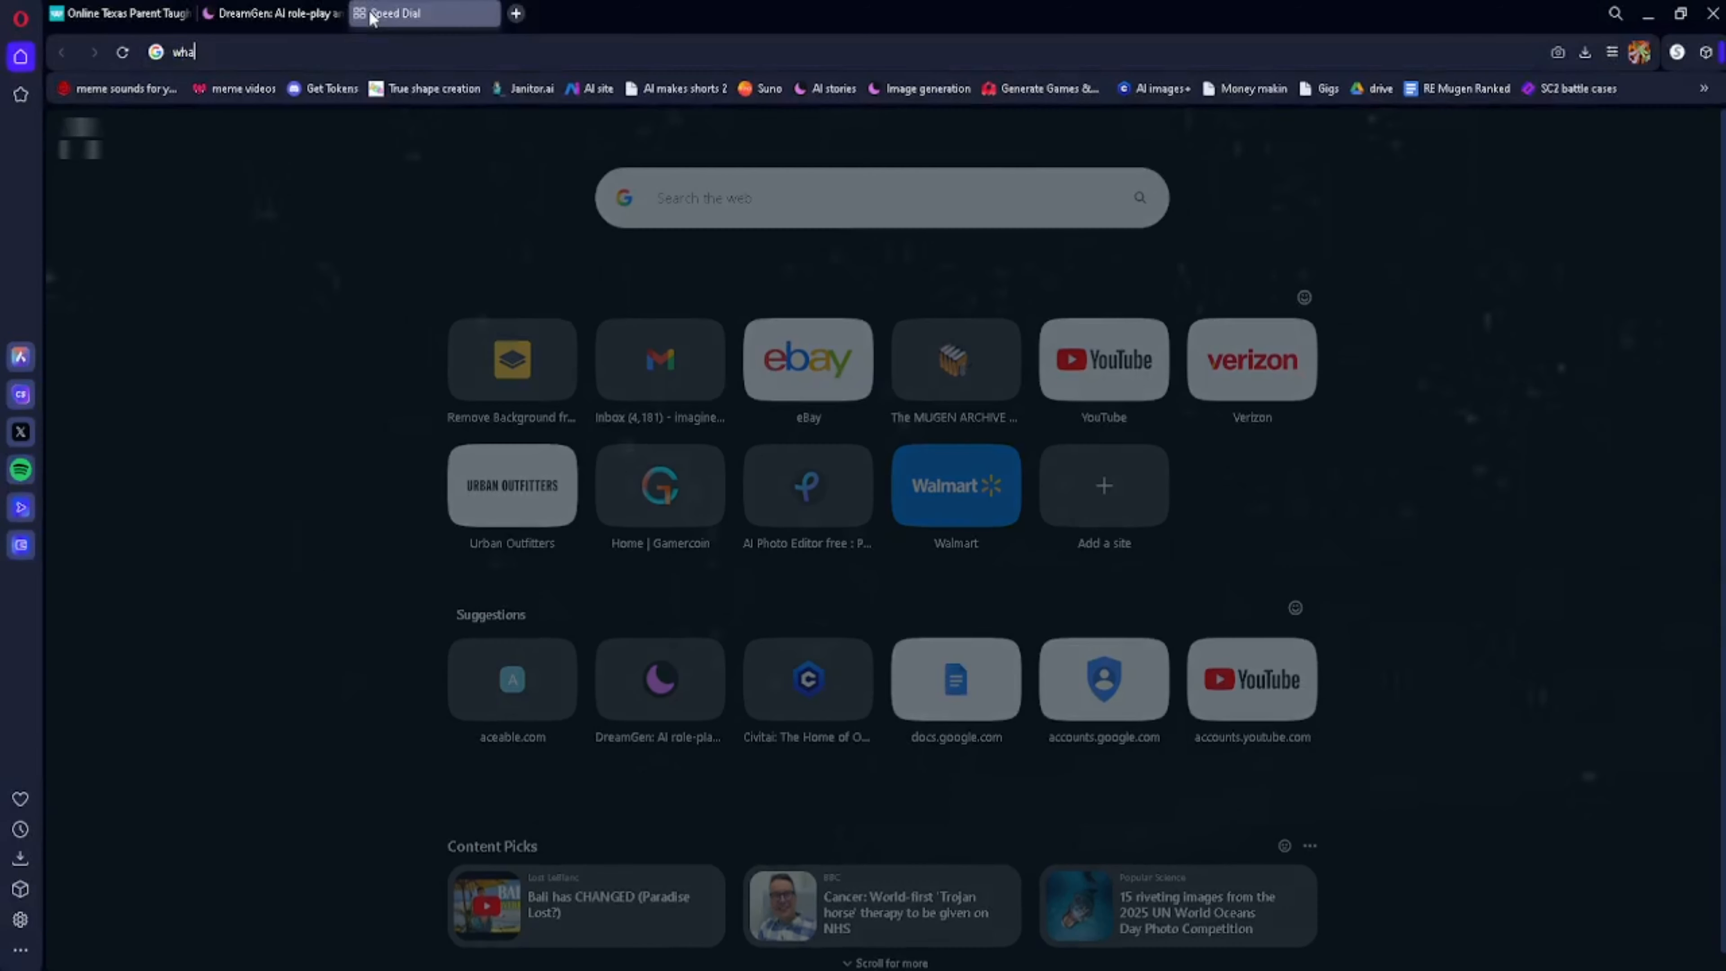
text(t is the sharingana)
key(Return)
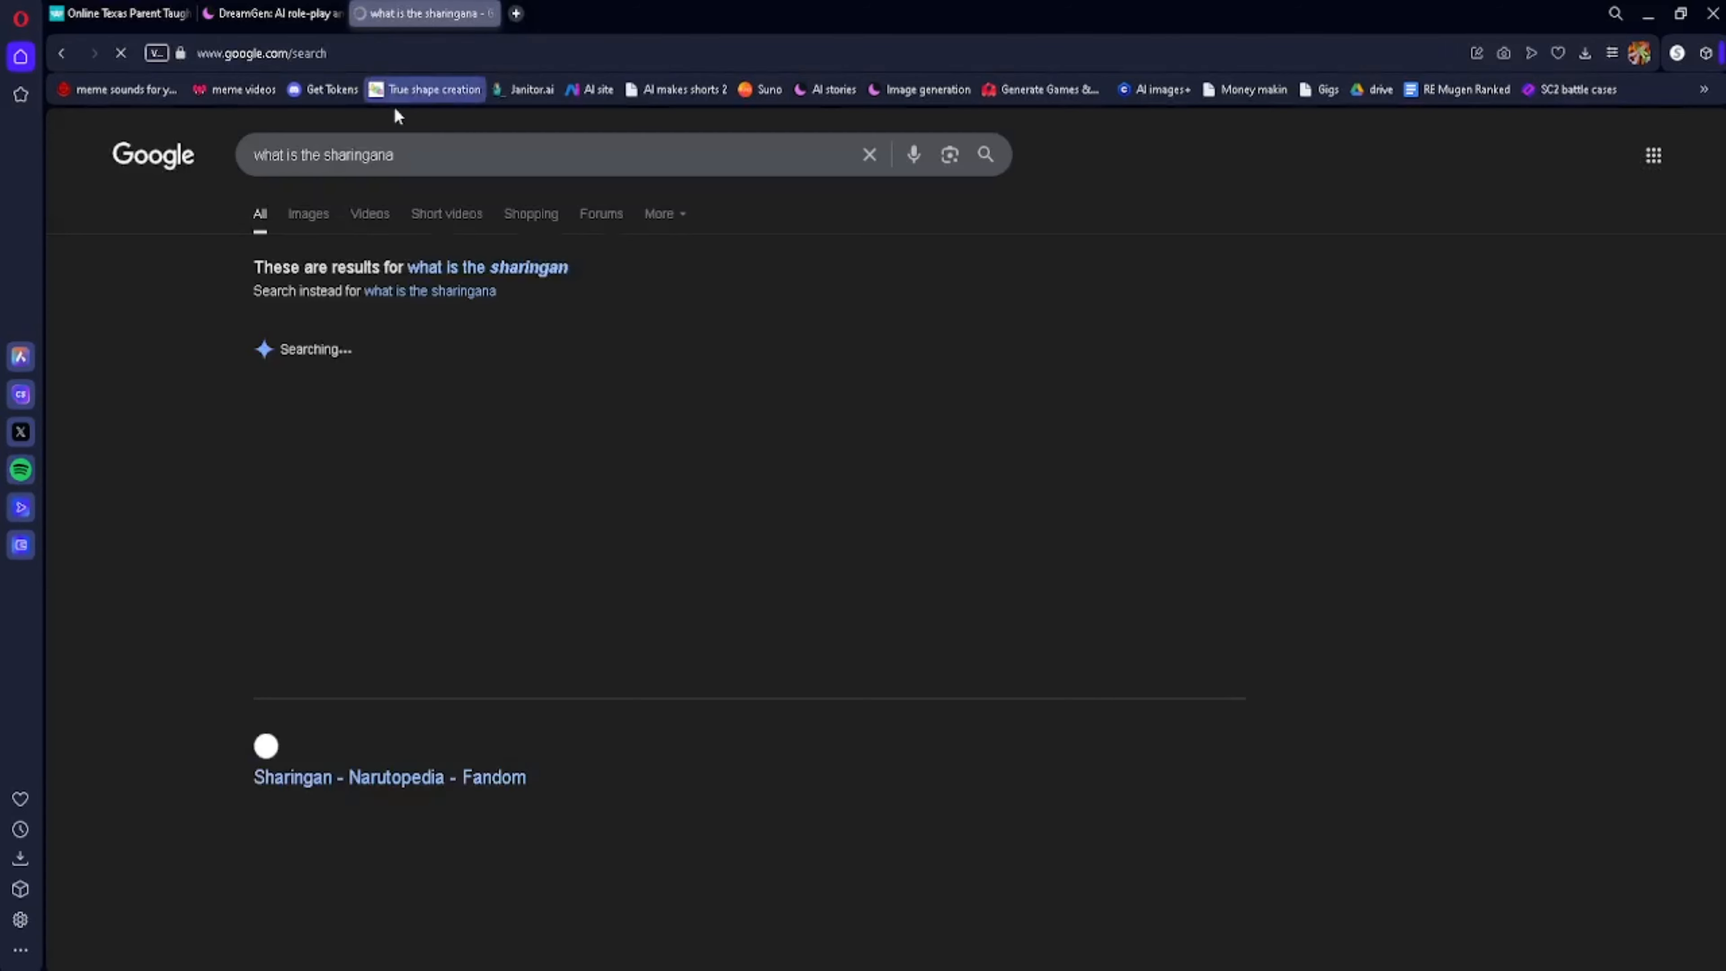
click(480, 266)
double_click(348, 153)
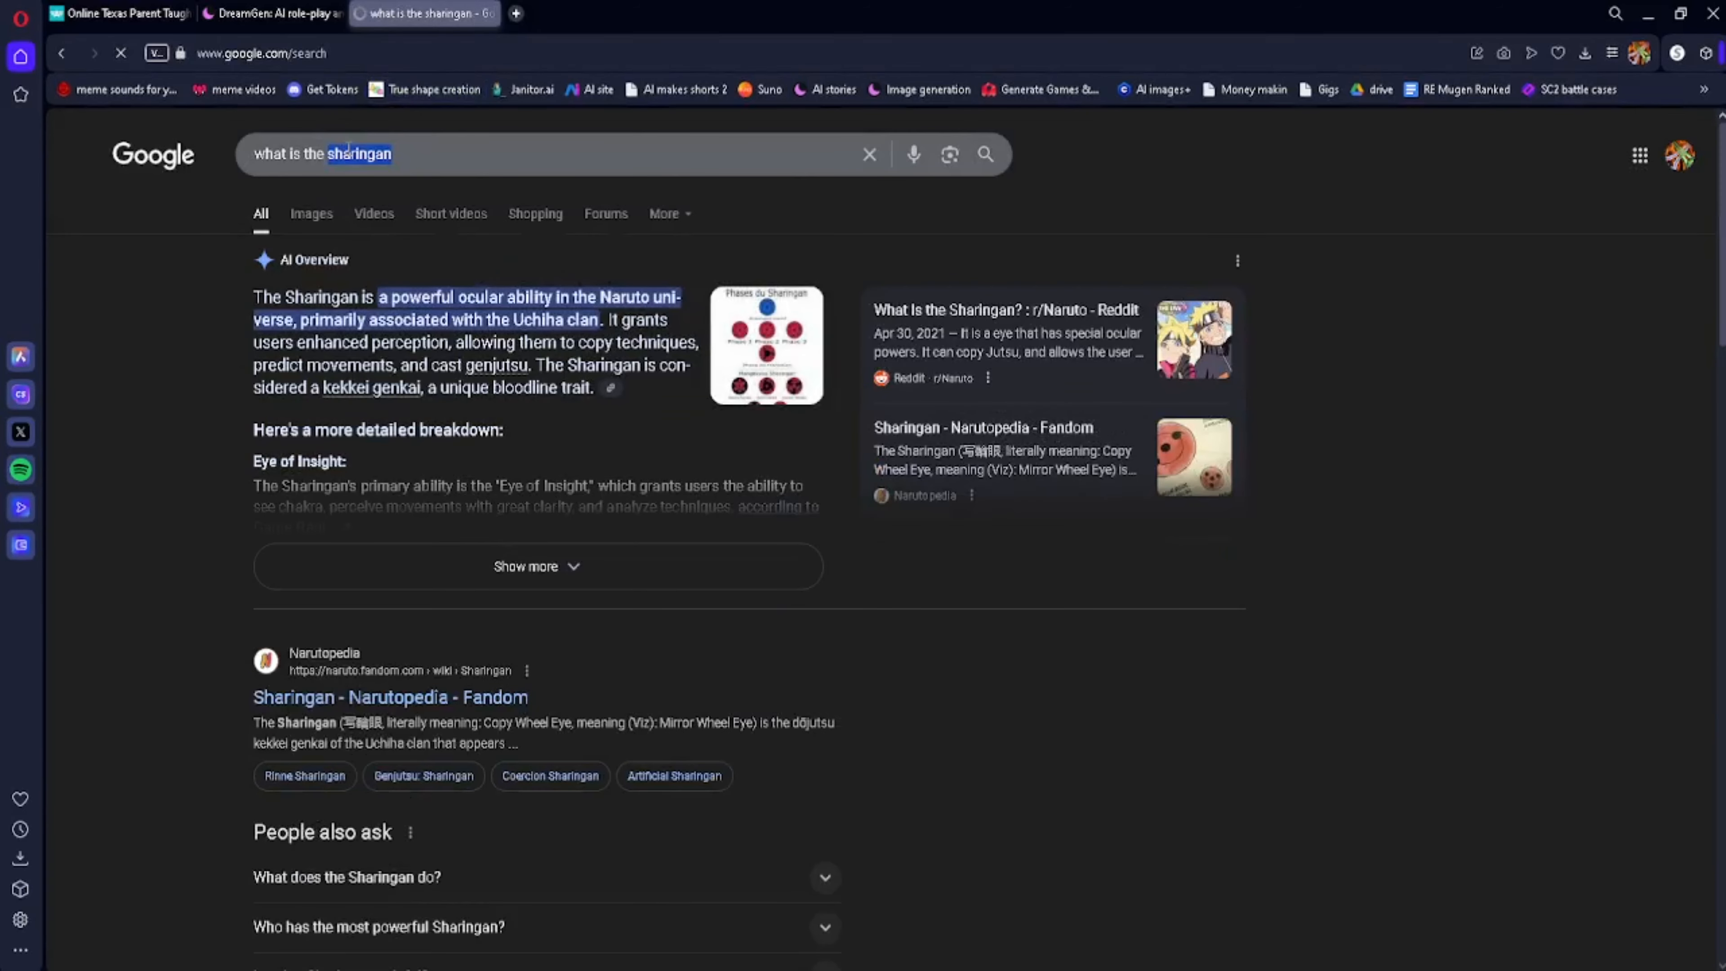
click(275, 13)
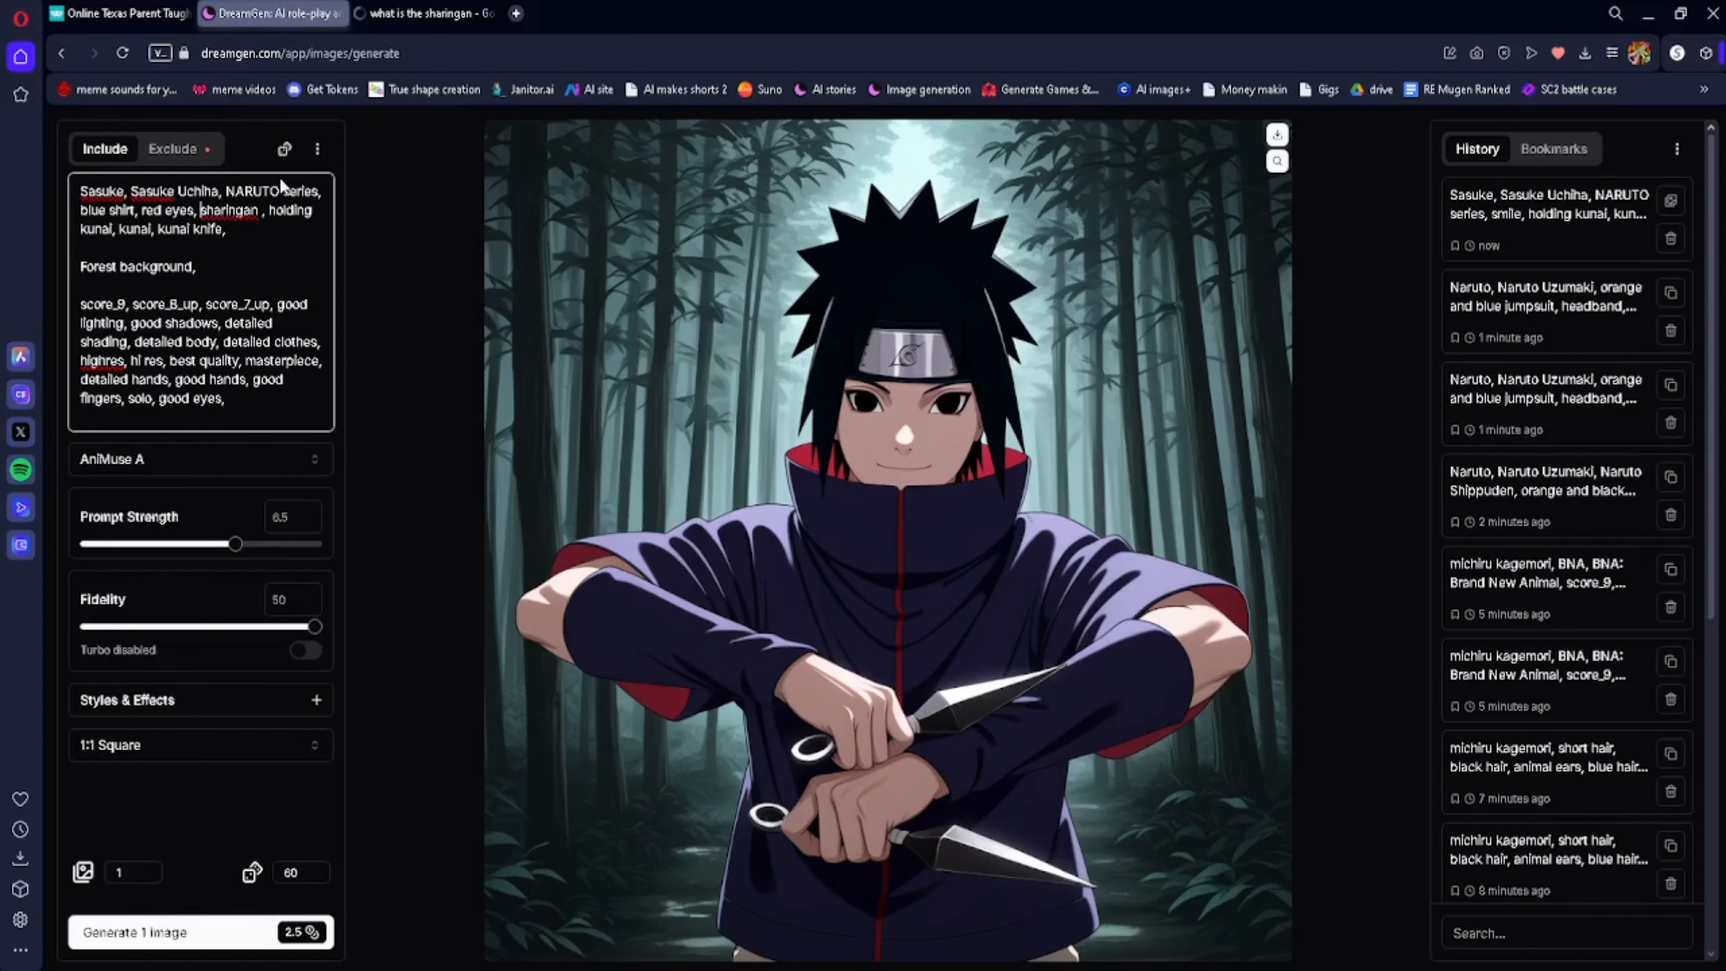
Remove the space after "sharingan" and the kunai terms, keep a blank line before "Forest background," and generate one image
double_click(228, 207)
key(Right)
key(BackSpace)
drag(266, 210, 226, 230)
key(BackSpace)
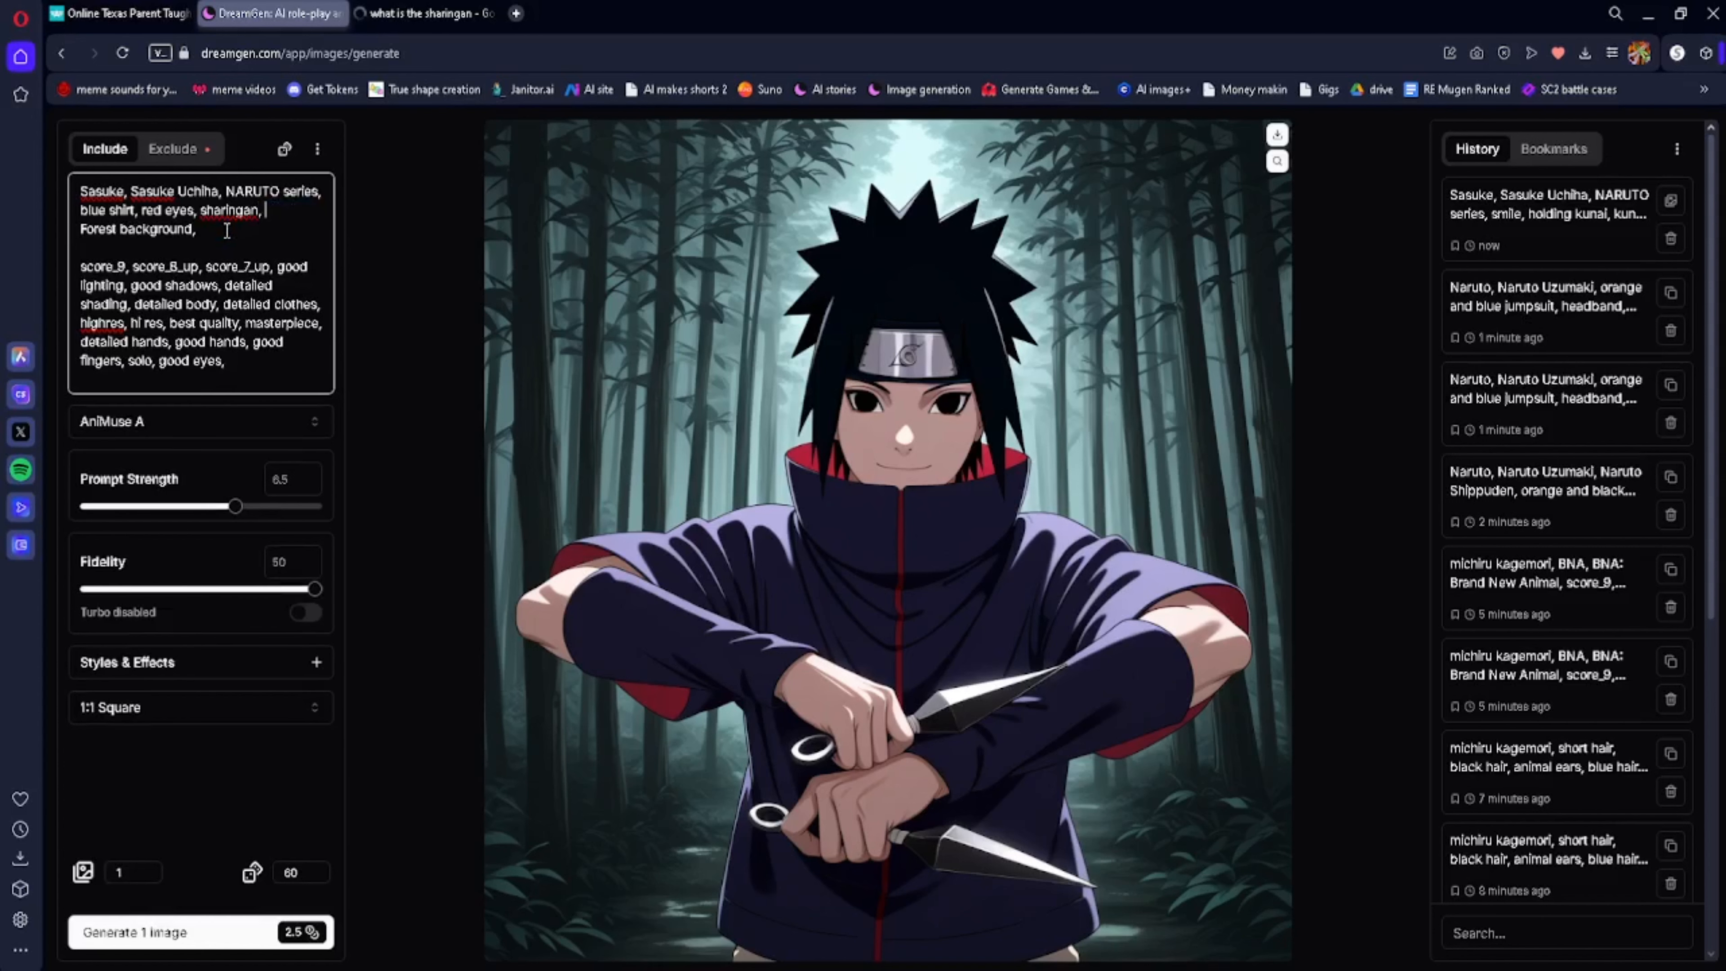
key(Return)
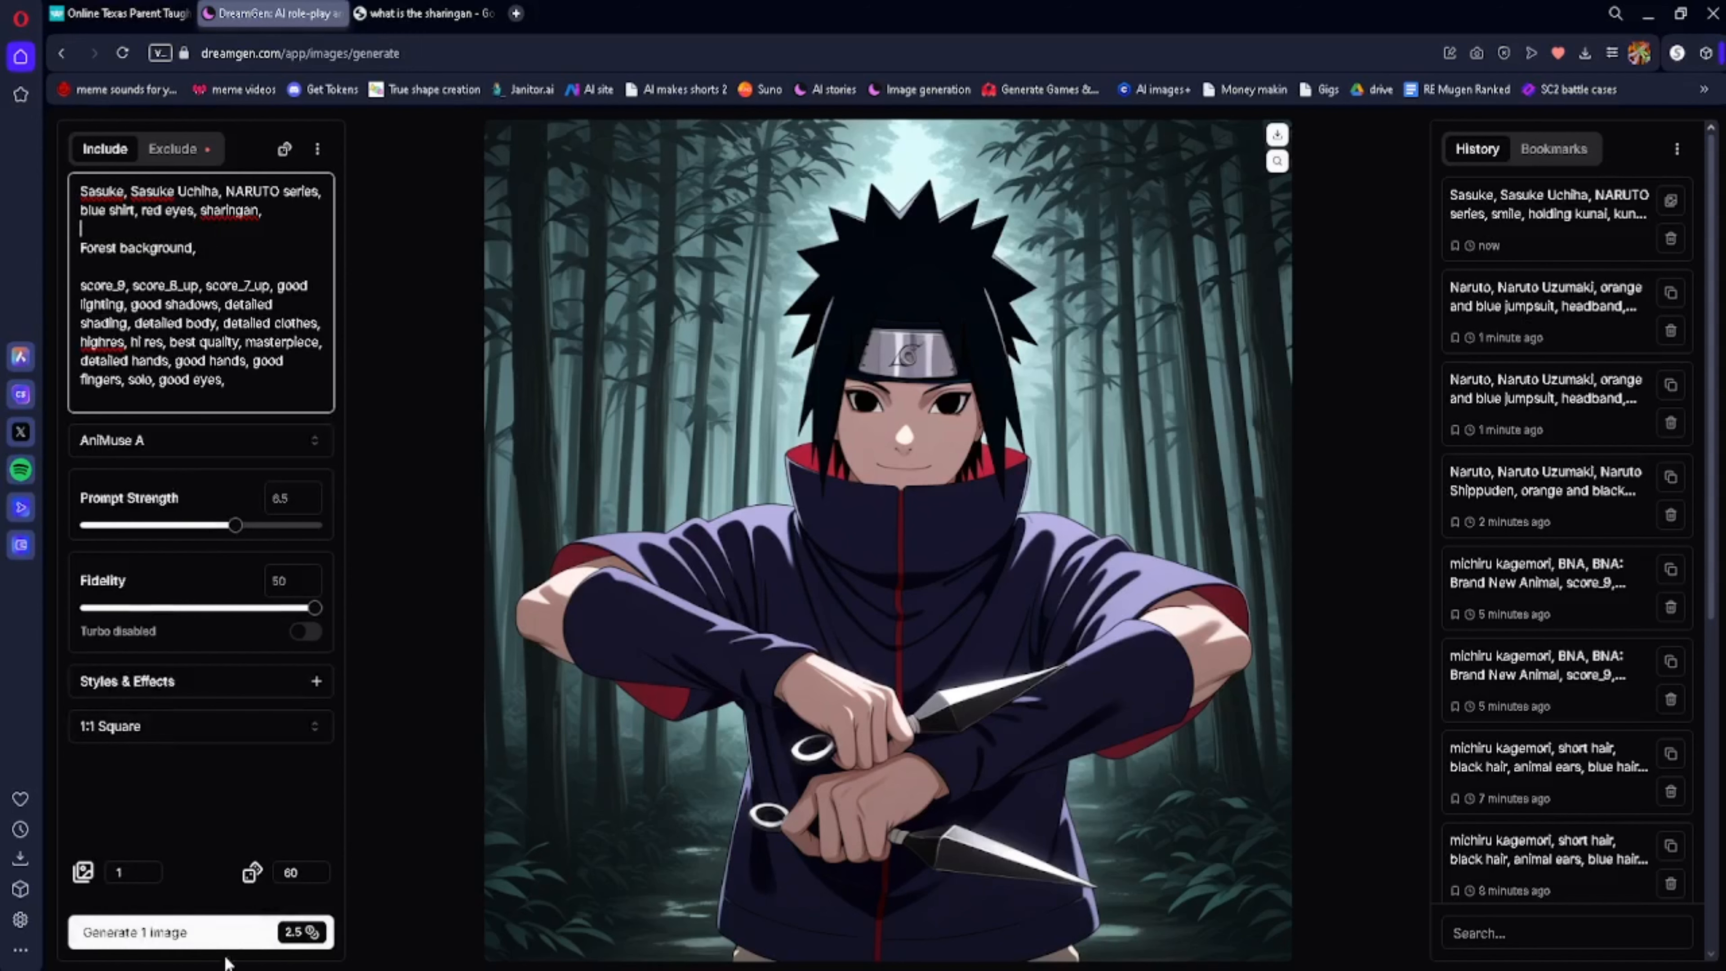
click(246, 945)
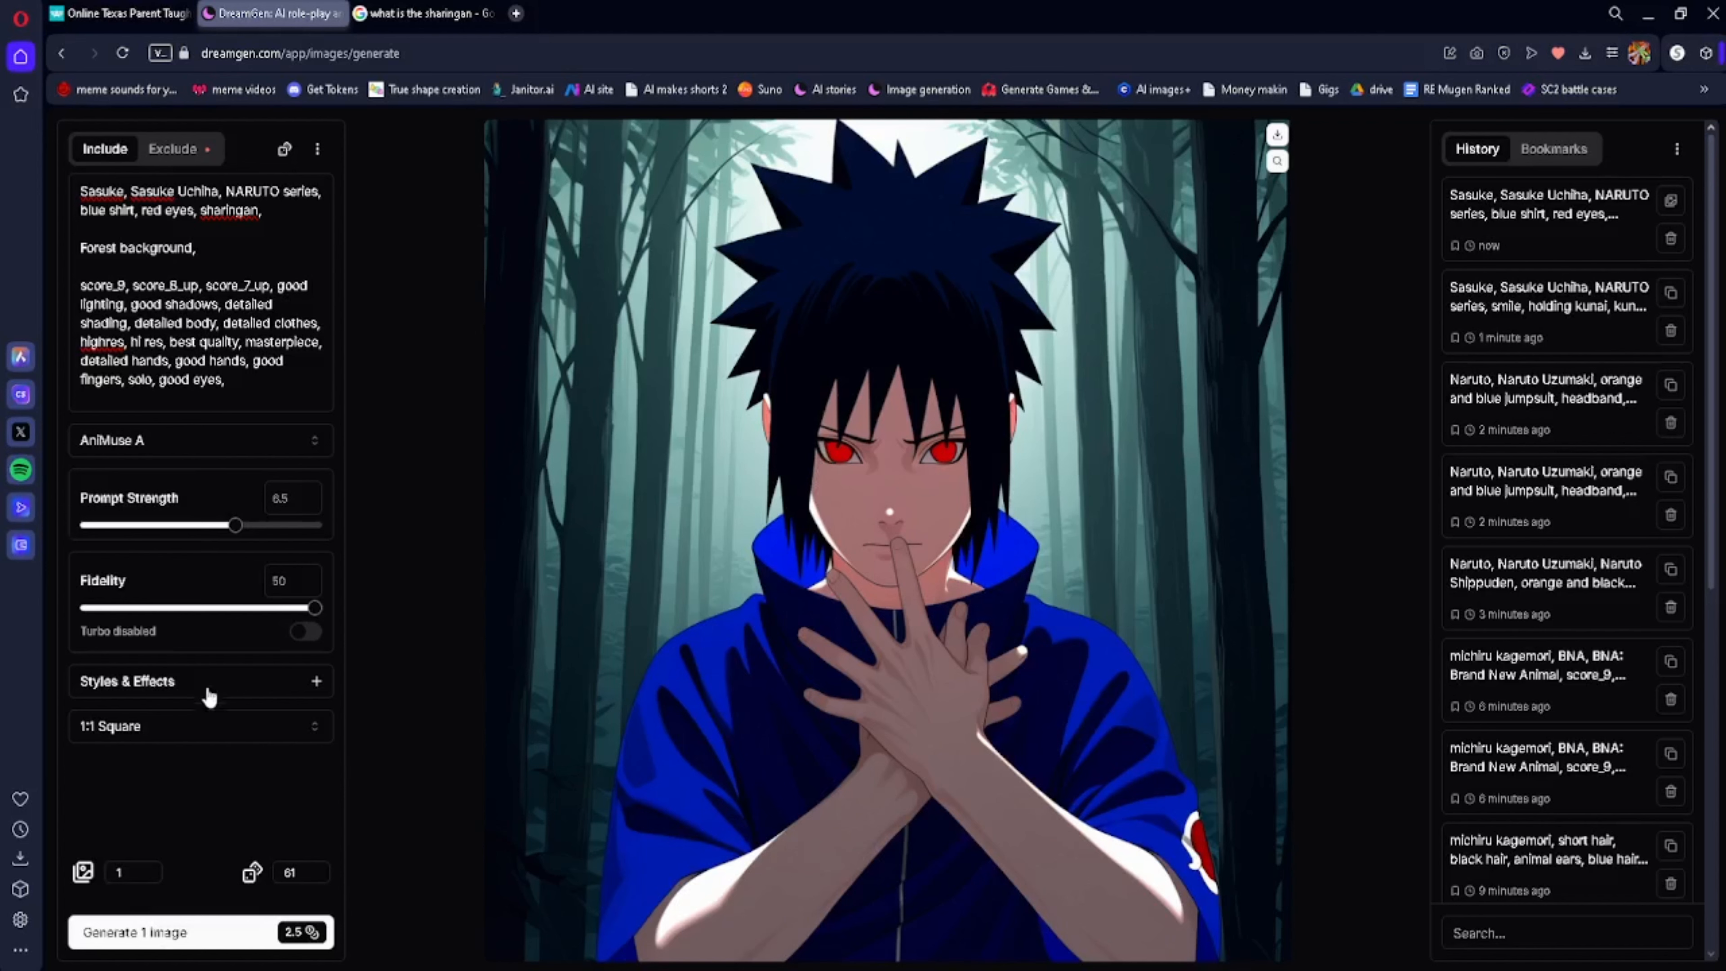
Switch the model to AniMuse B and generate the Sasuke prompt
click(198, 445)
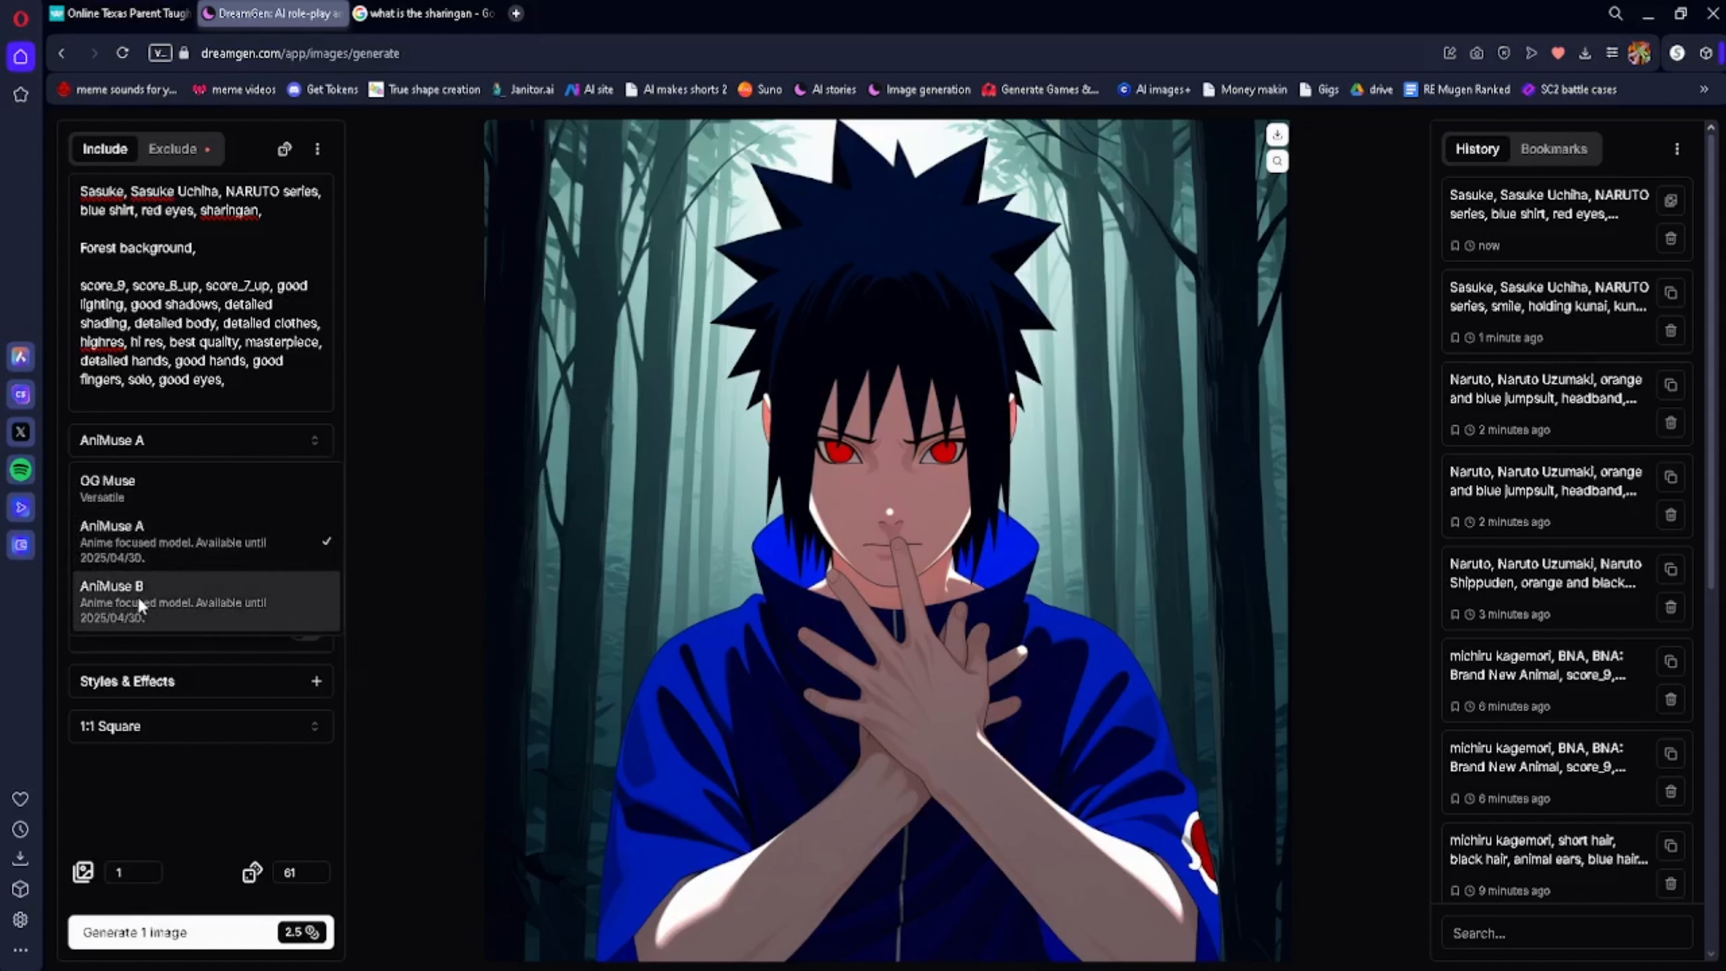
click(150, 578)
click(162, 950)
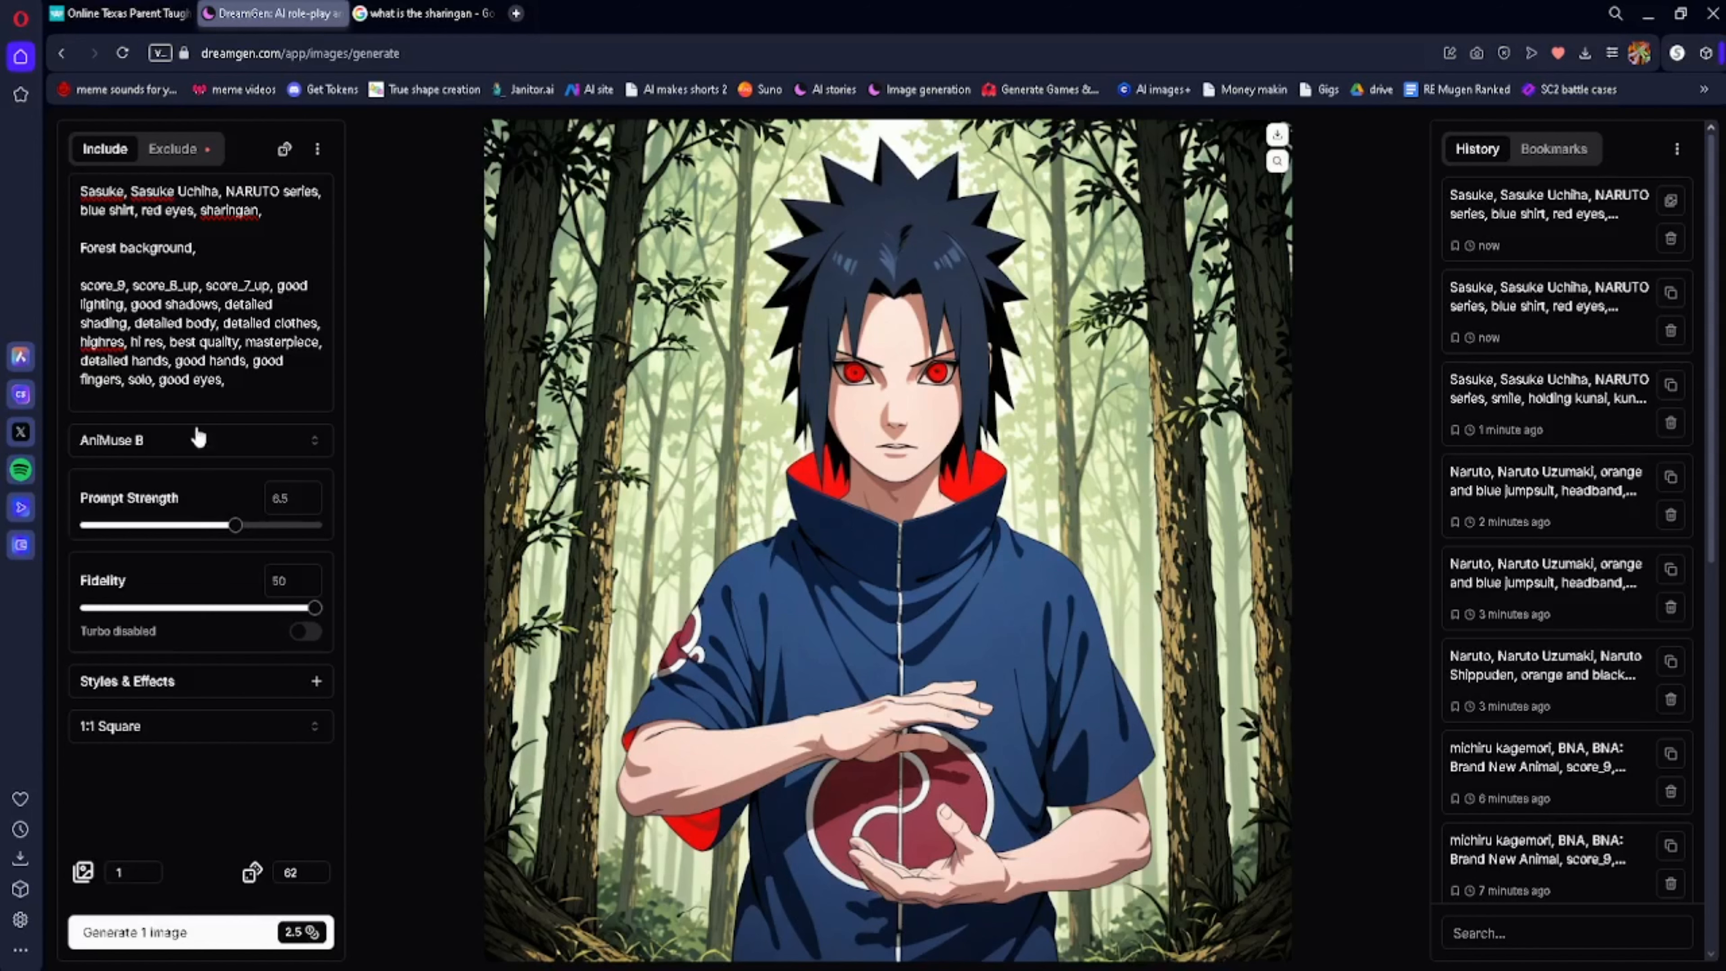
Switch the model back to AniMuse A and generate the same Sasuke prompt
click(163, 440)
click(158, 527)
click(204, 937)
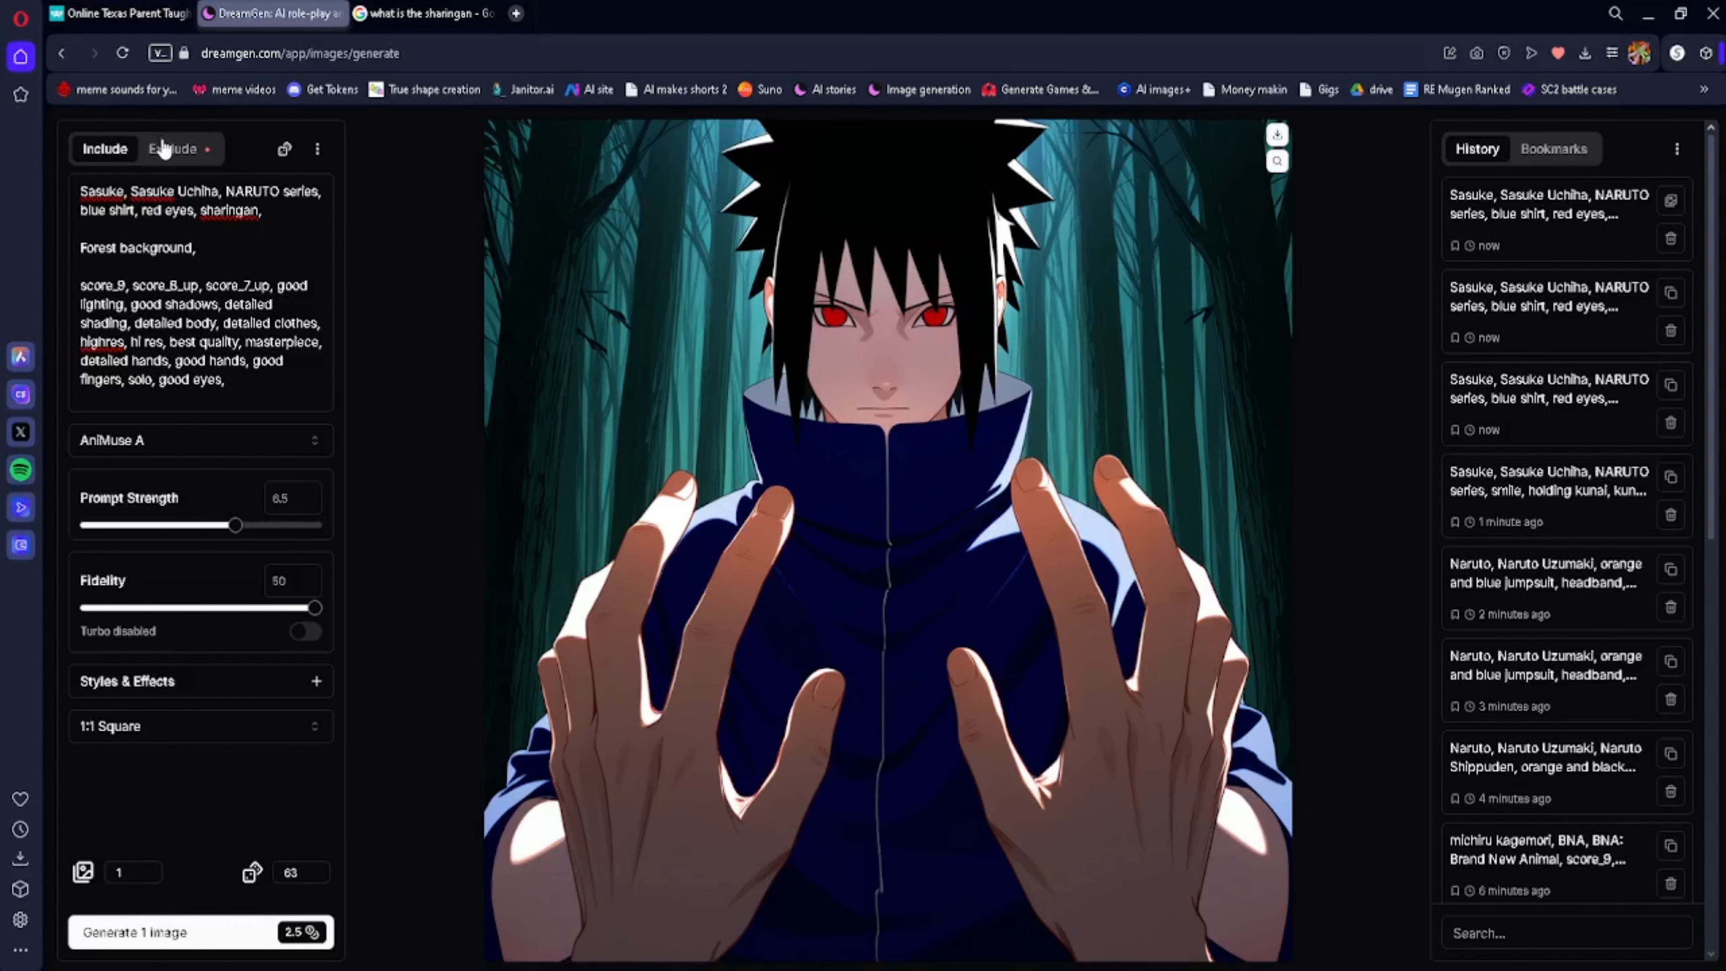
Clear the exclude prompt "paws, paw pads, finger pads," and generate the Sasuke image again
click(164, 147)
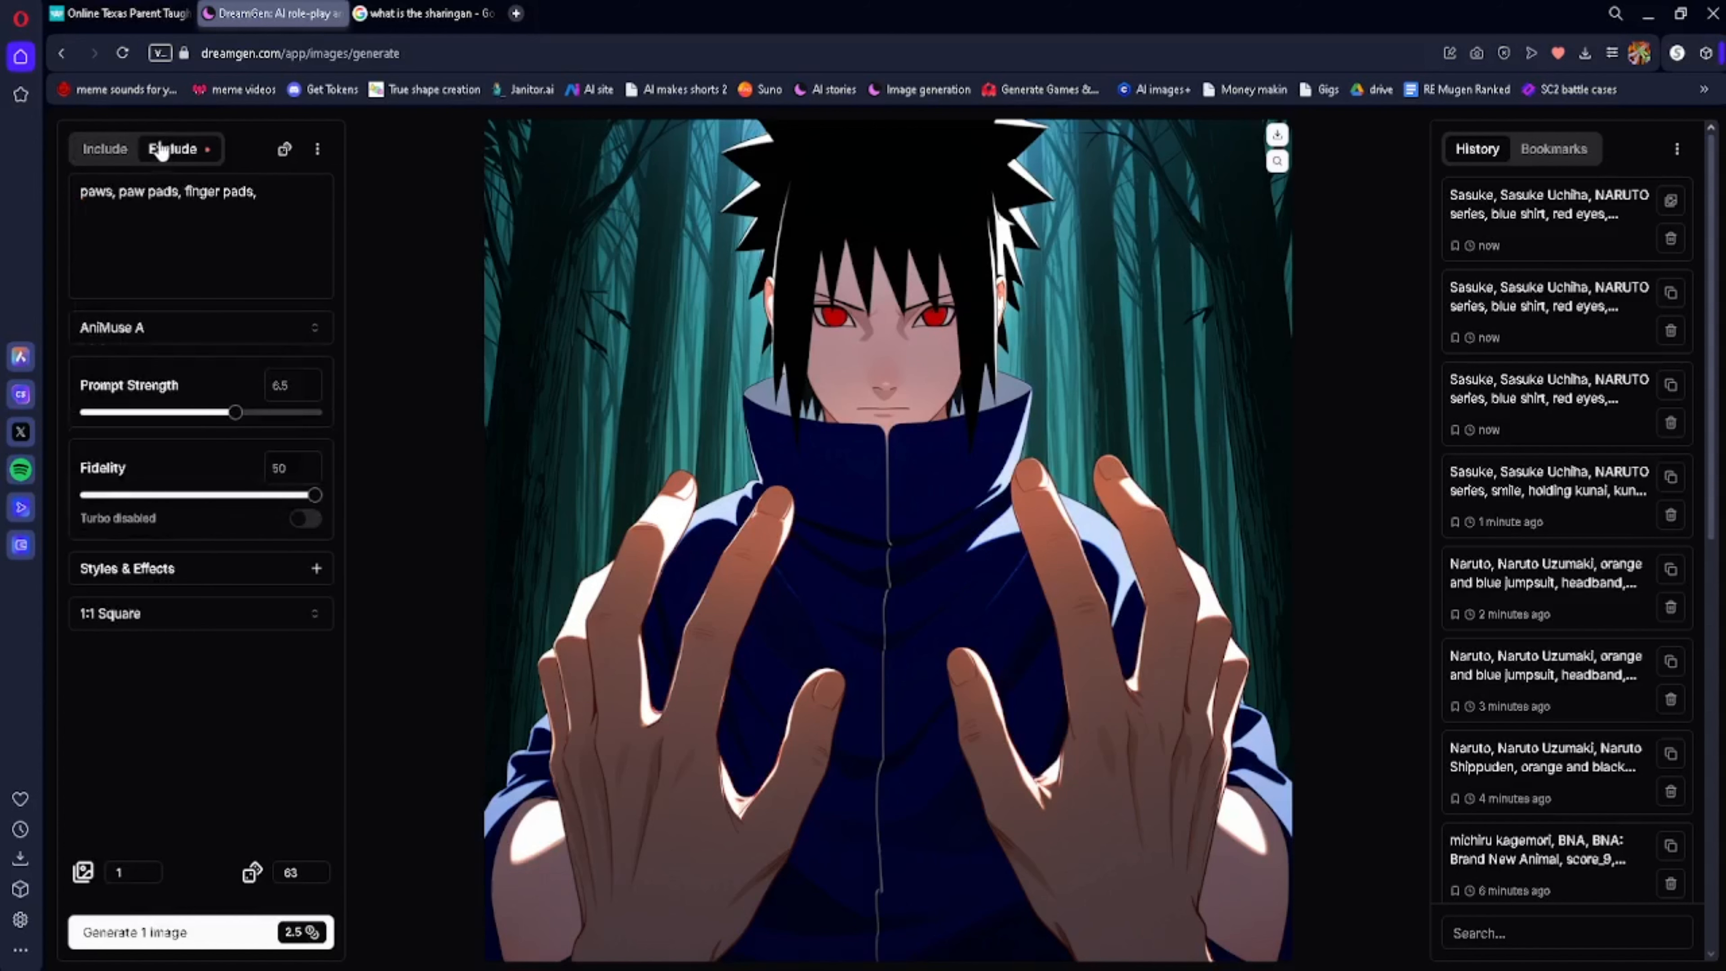
triple_click(105, 224)
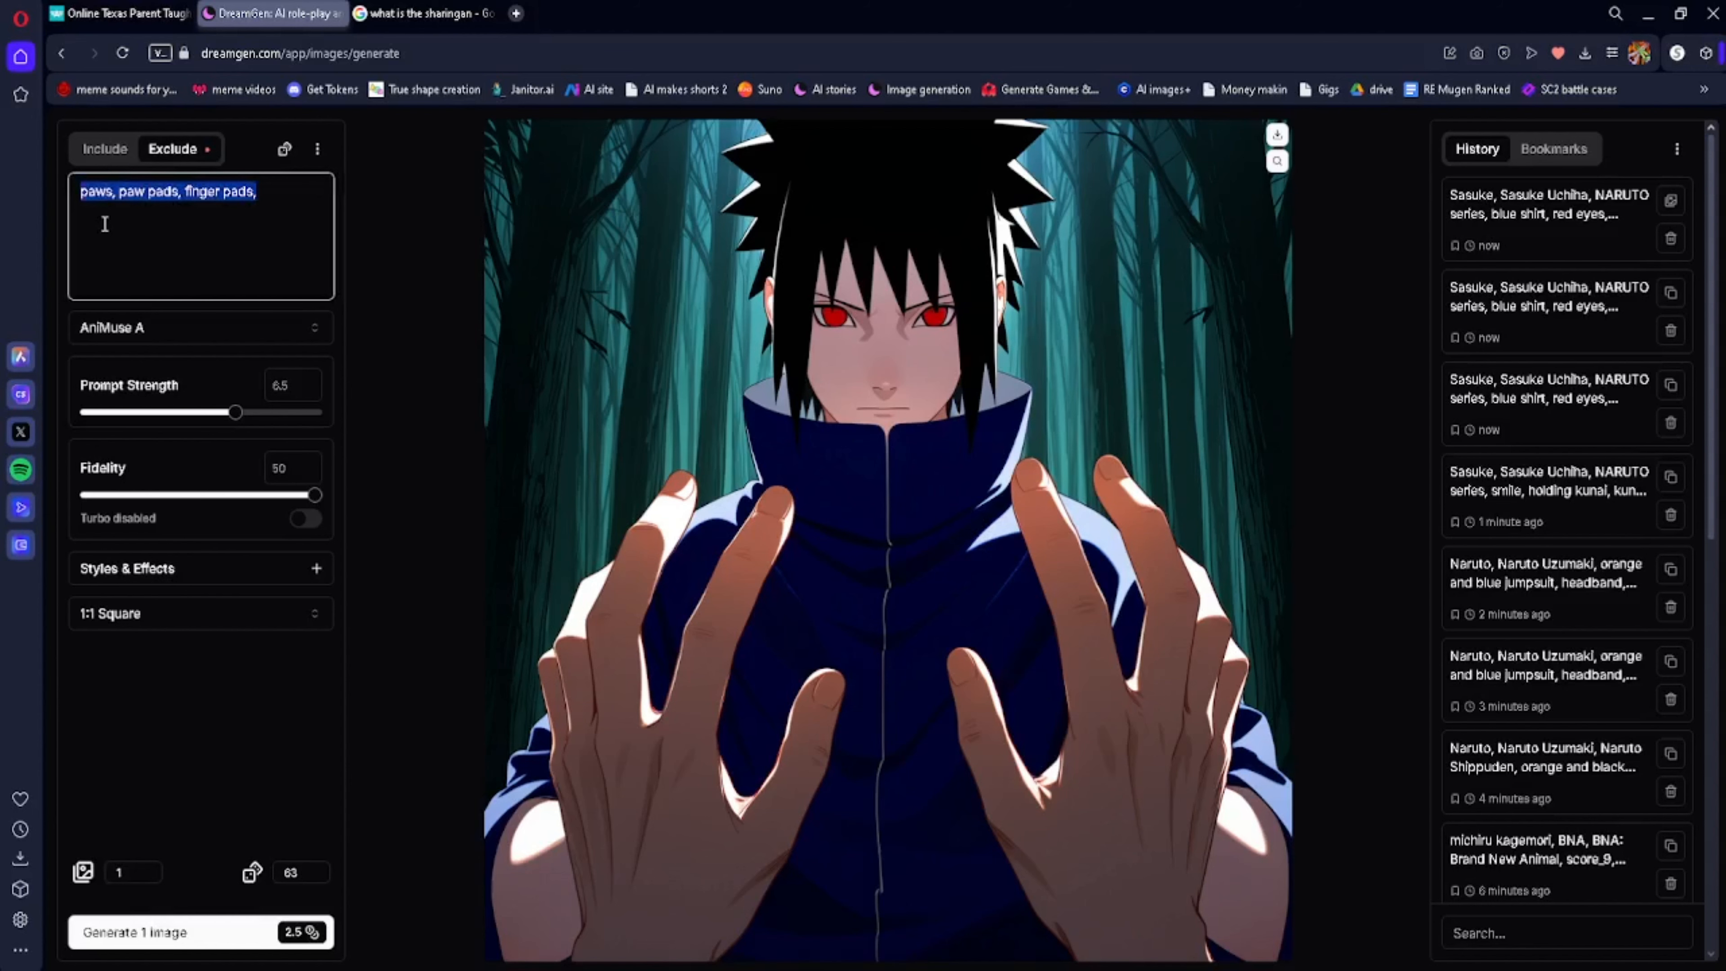
key(BackSpace)
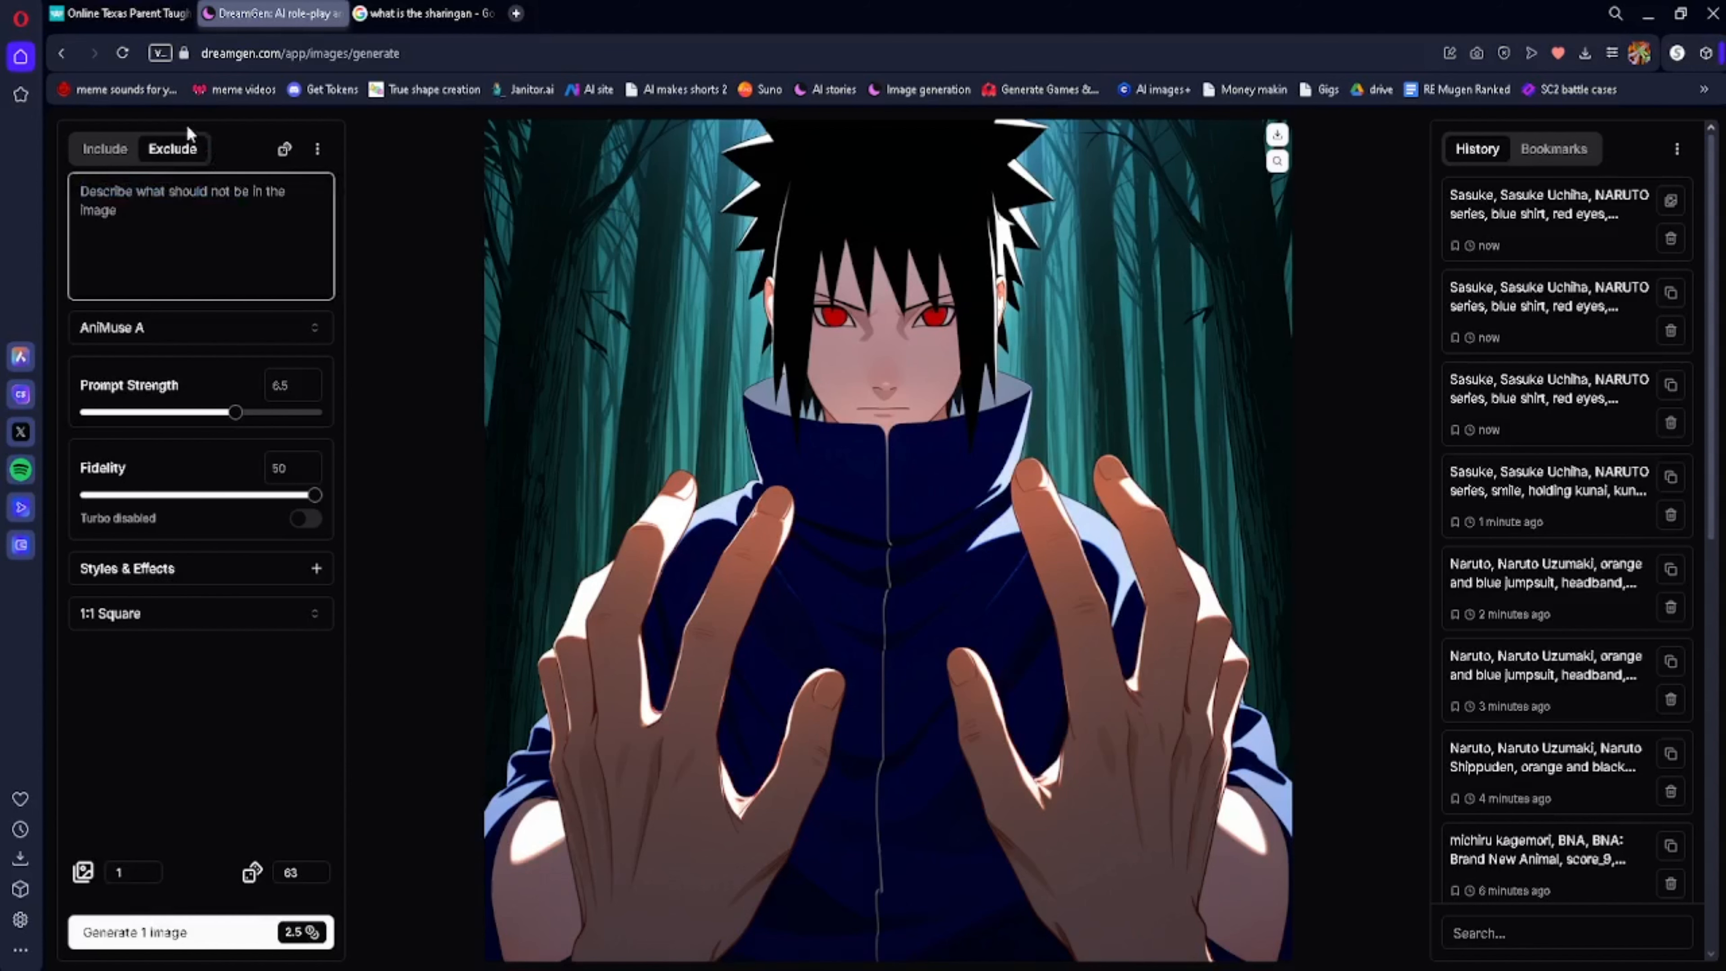
click(105, 148)
click(201, 932)
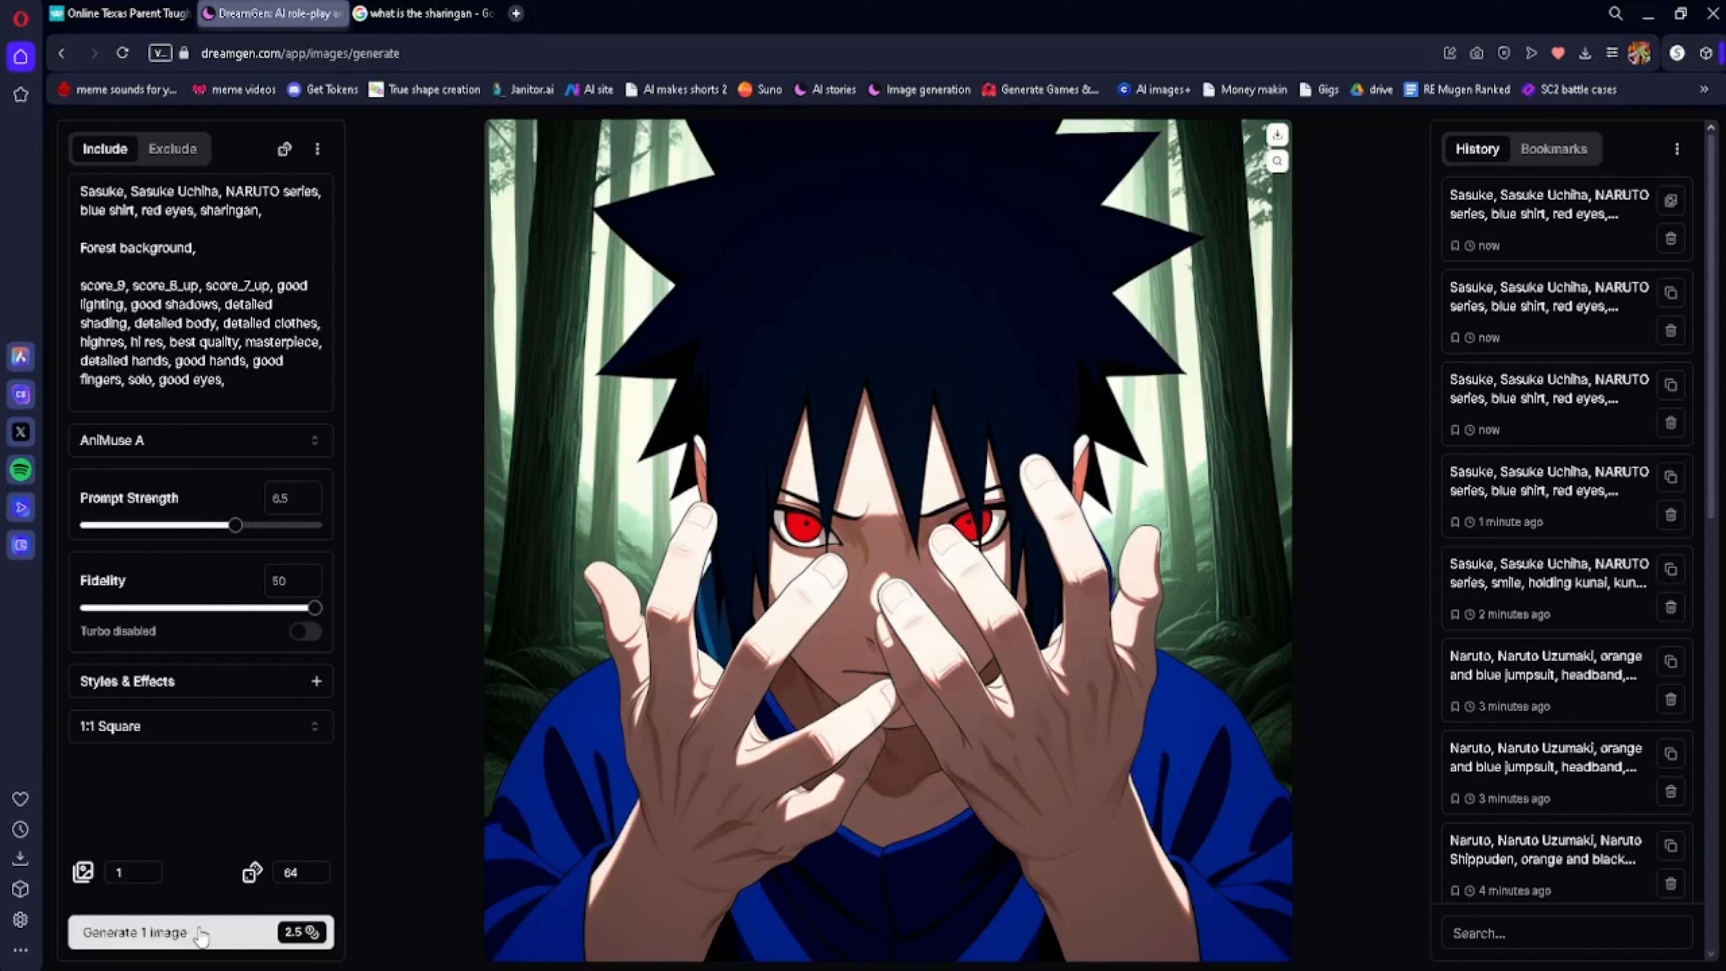
Add "headband," after "sharingan," in the prompt and generate two images one after the other
click(309, 208)
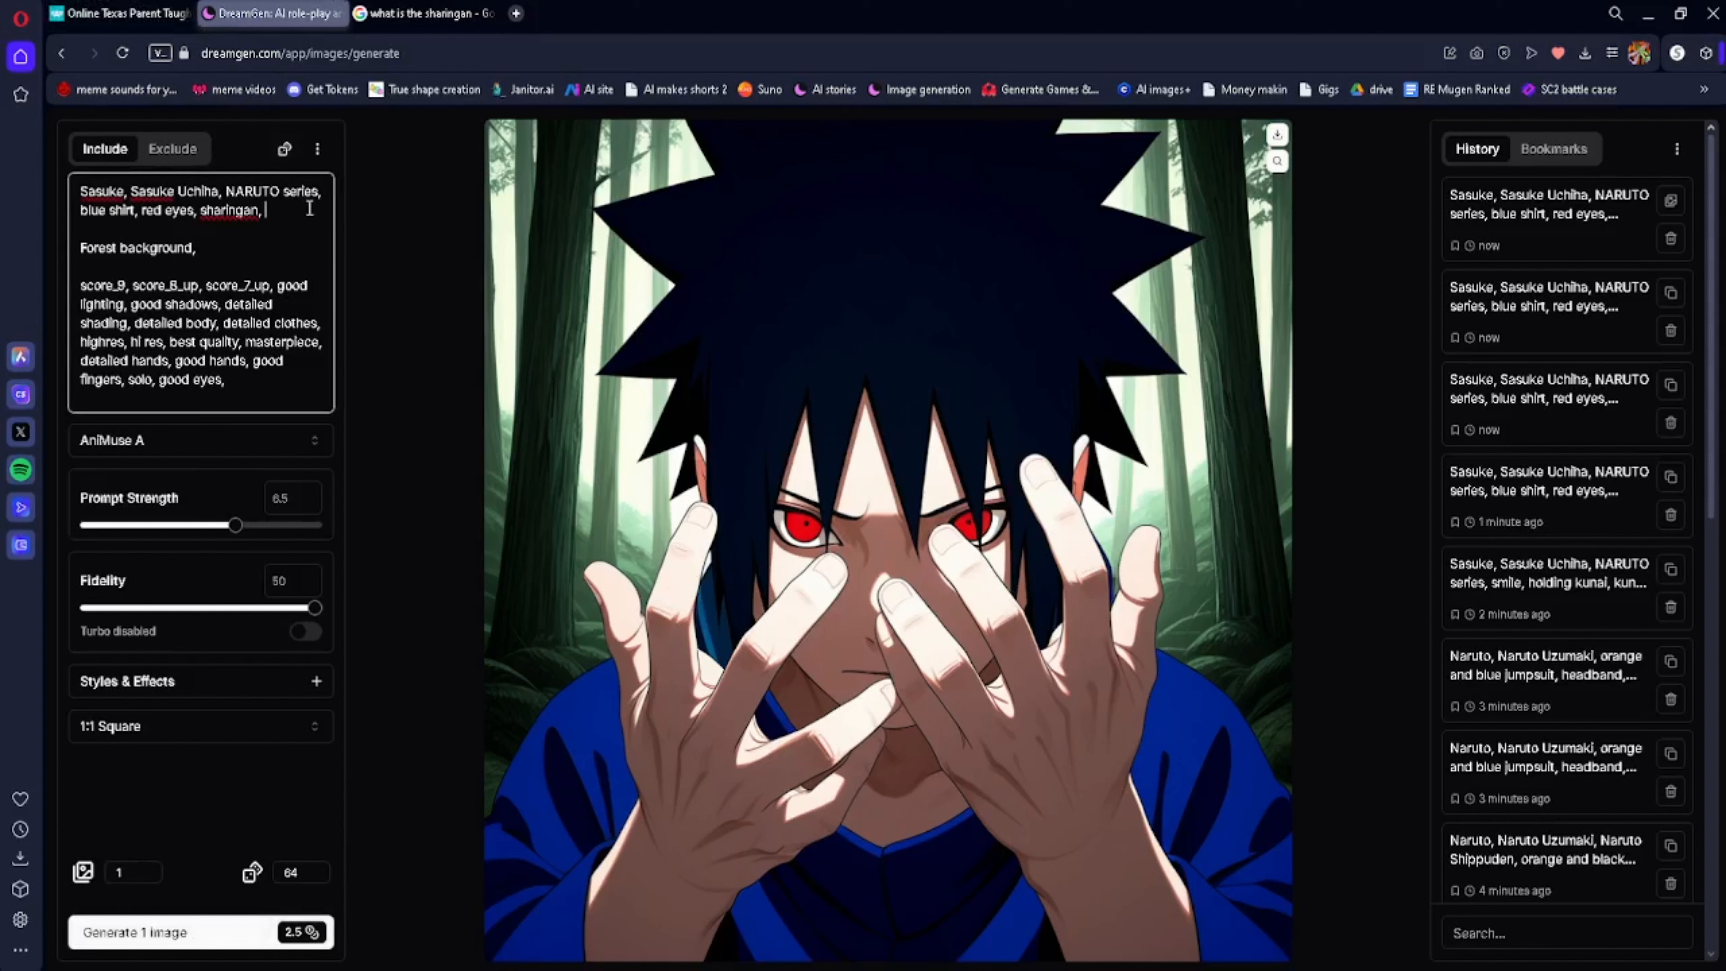
text(headband)
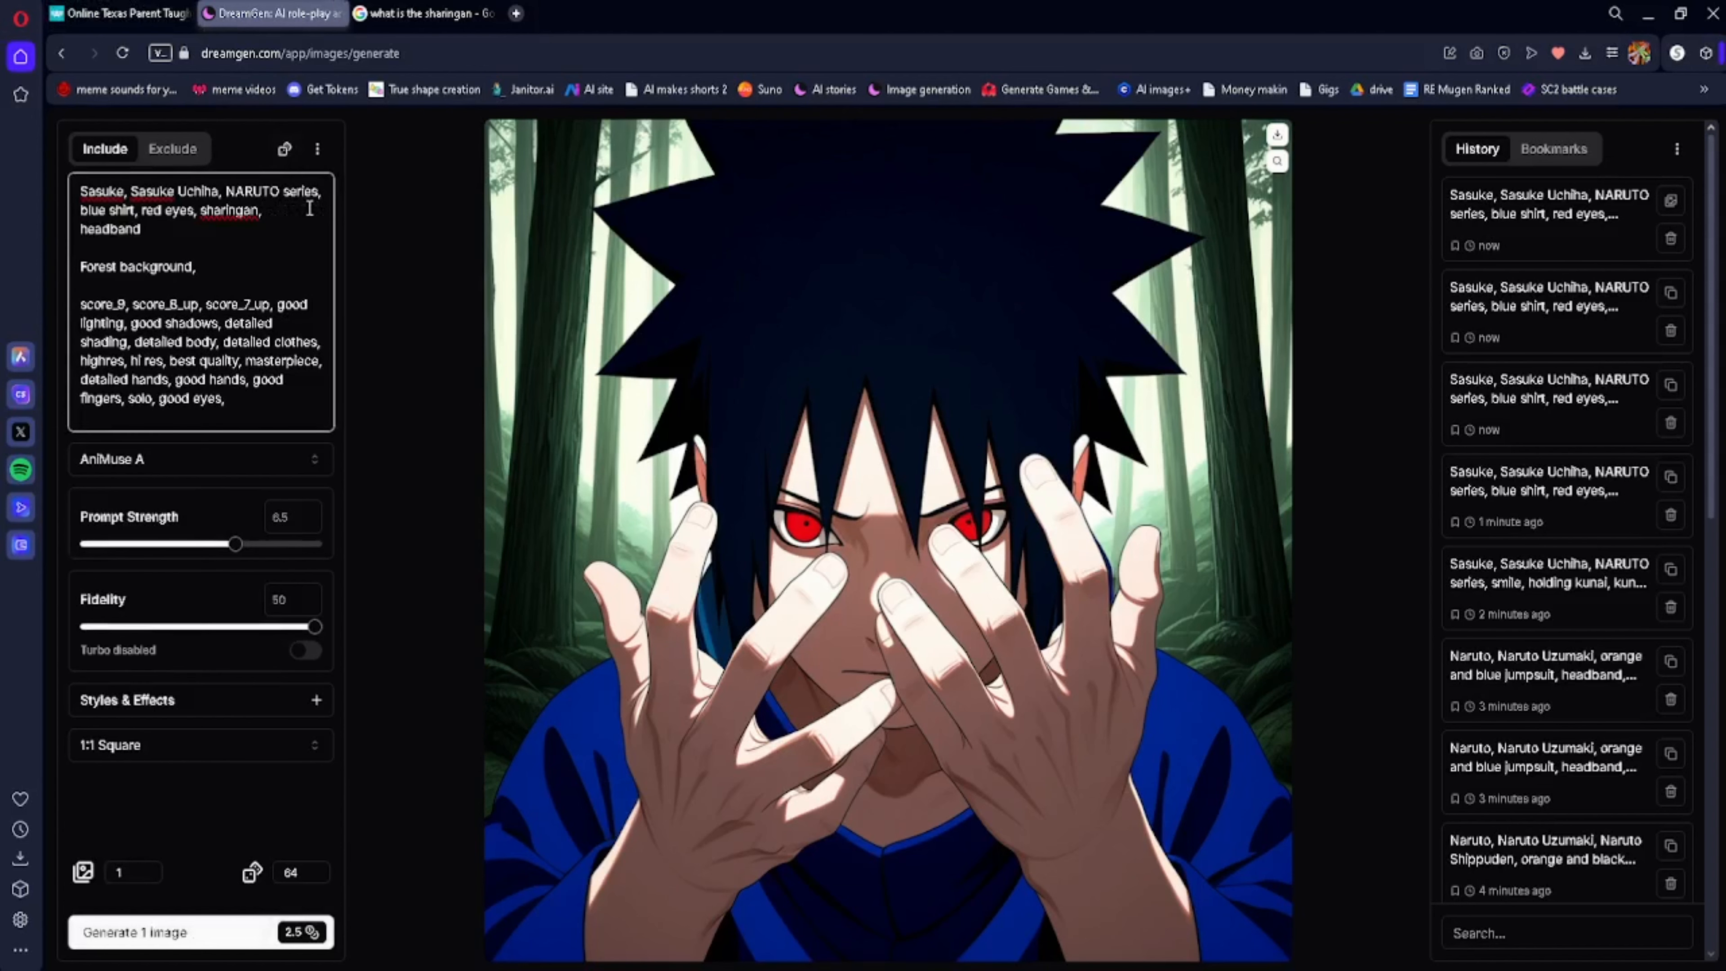
text(,)
click(244, 929)
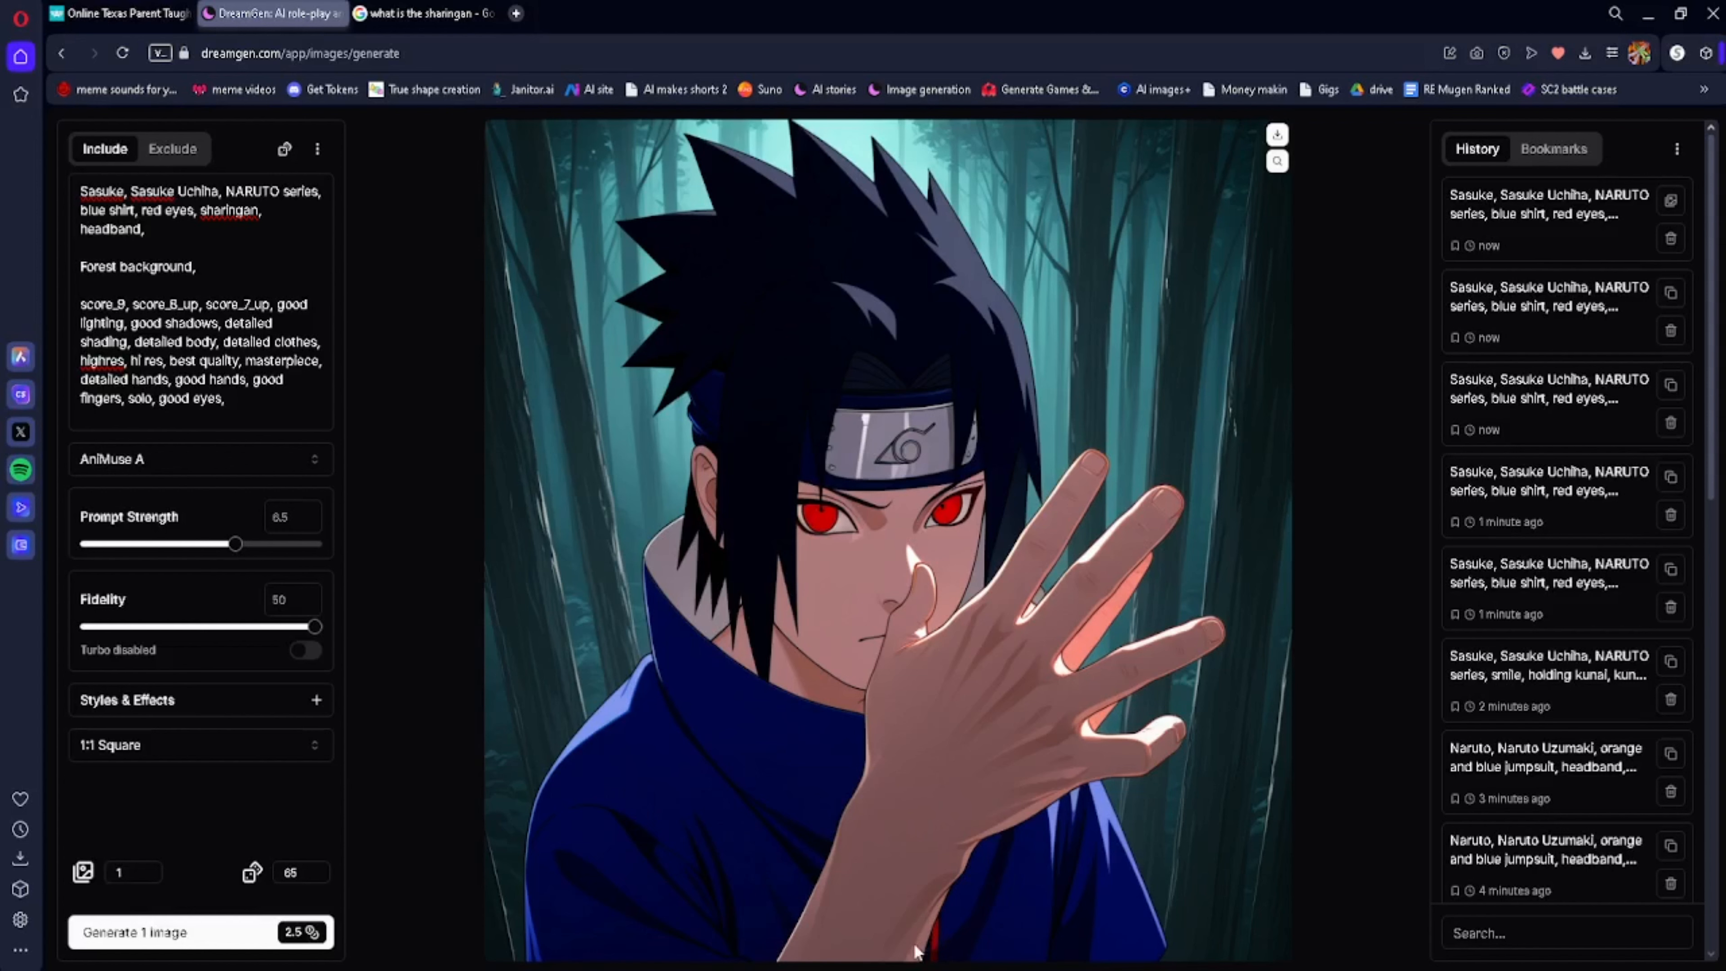
click(292, 937)
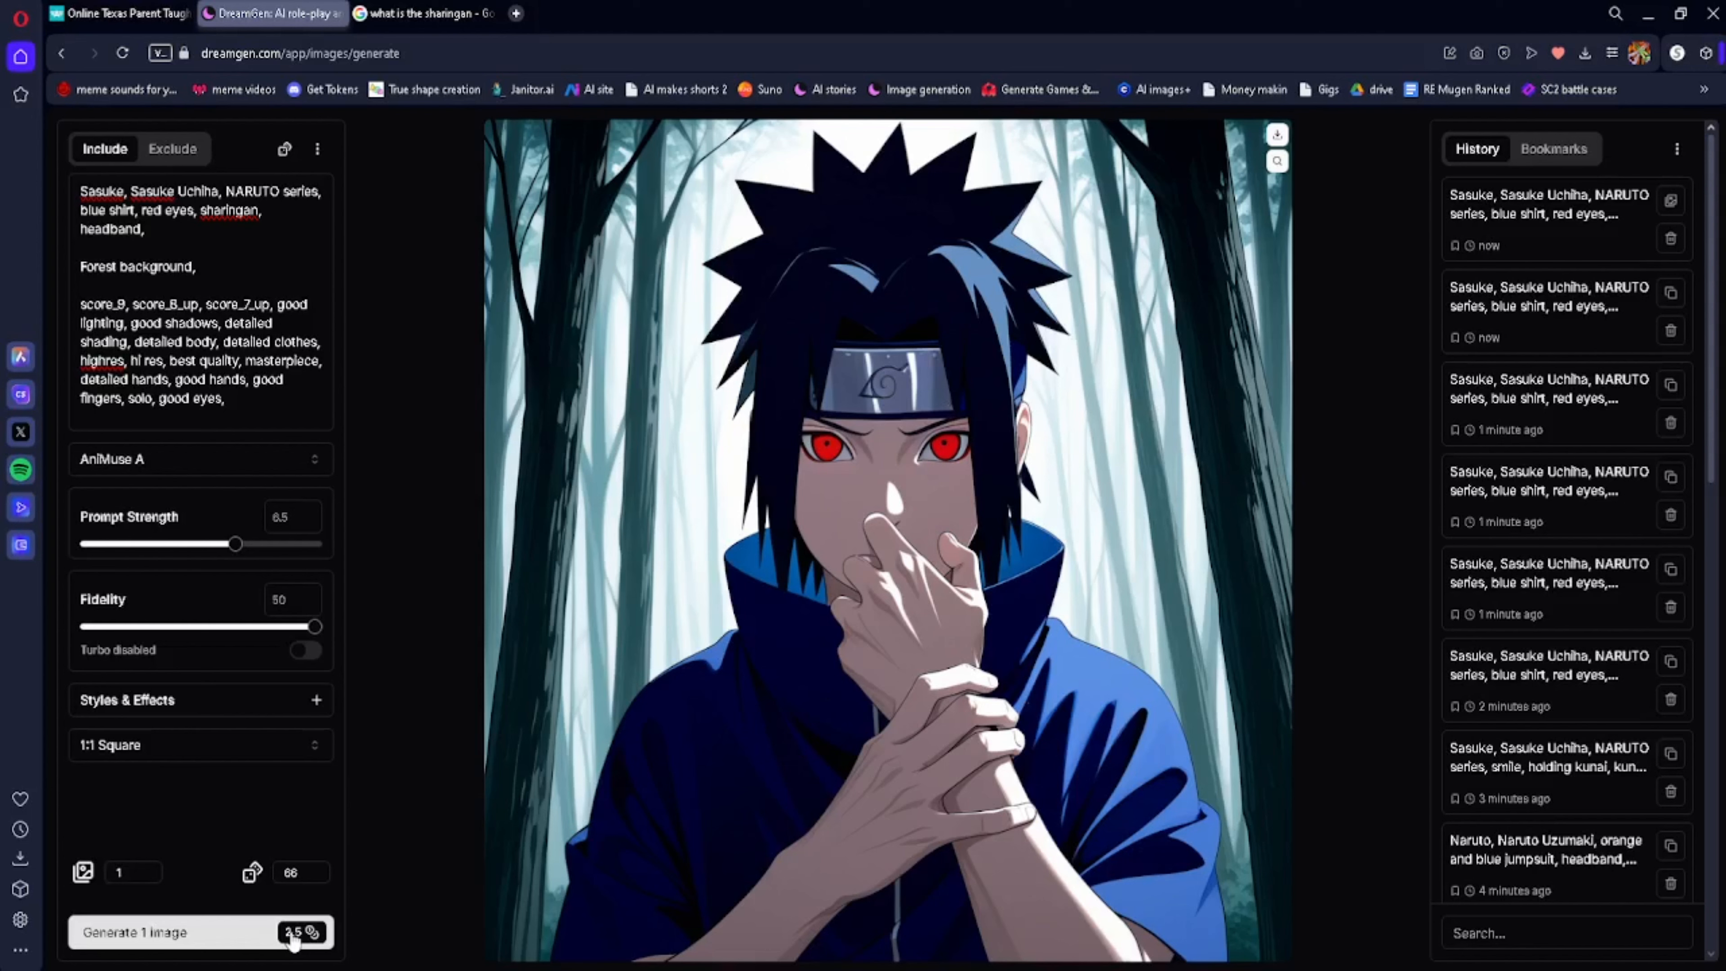
Remove "red eyes, sharingan," from the Sasuke prompt and generate two images one after the other with AniMuse A
double_click(231, 216)
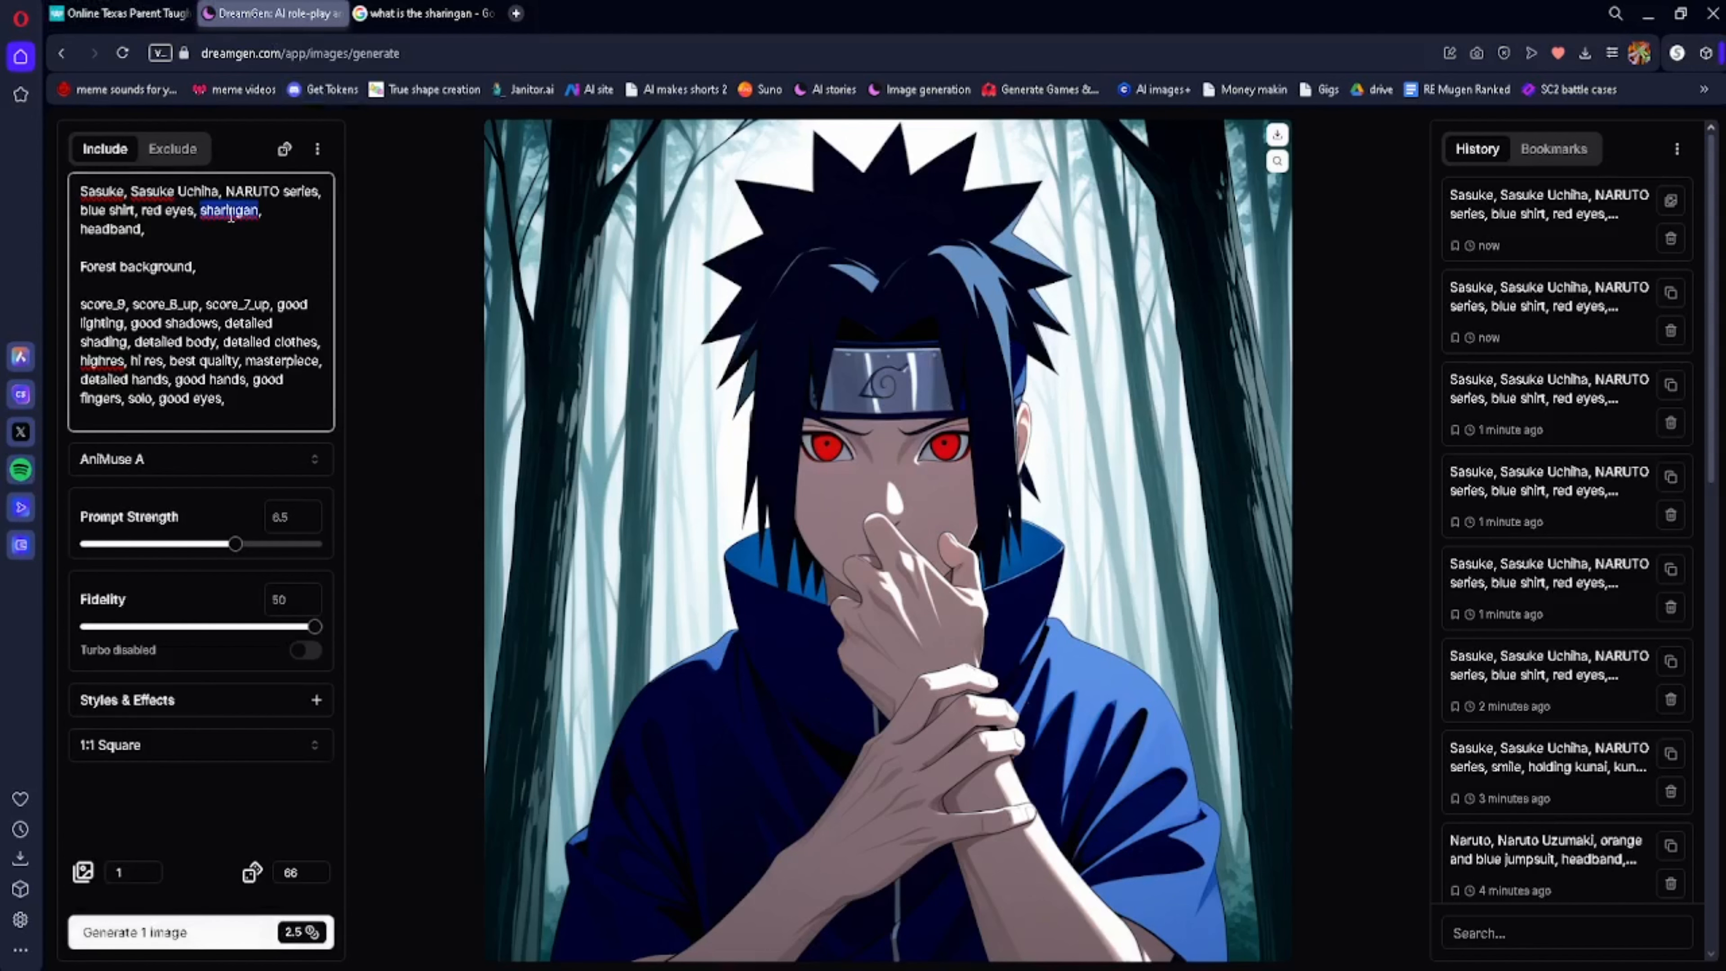
key(BackSpace)
key(BackSpace)
key(BackSpace)
key(BackSpace)
key(BackSpace)
key(BackSpace)
key(BackSpace)
key(BackSpace)
key(BackSpace)
key(BackSpace)
key(BackSpace)
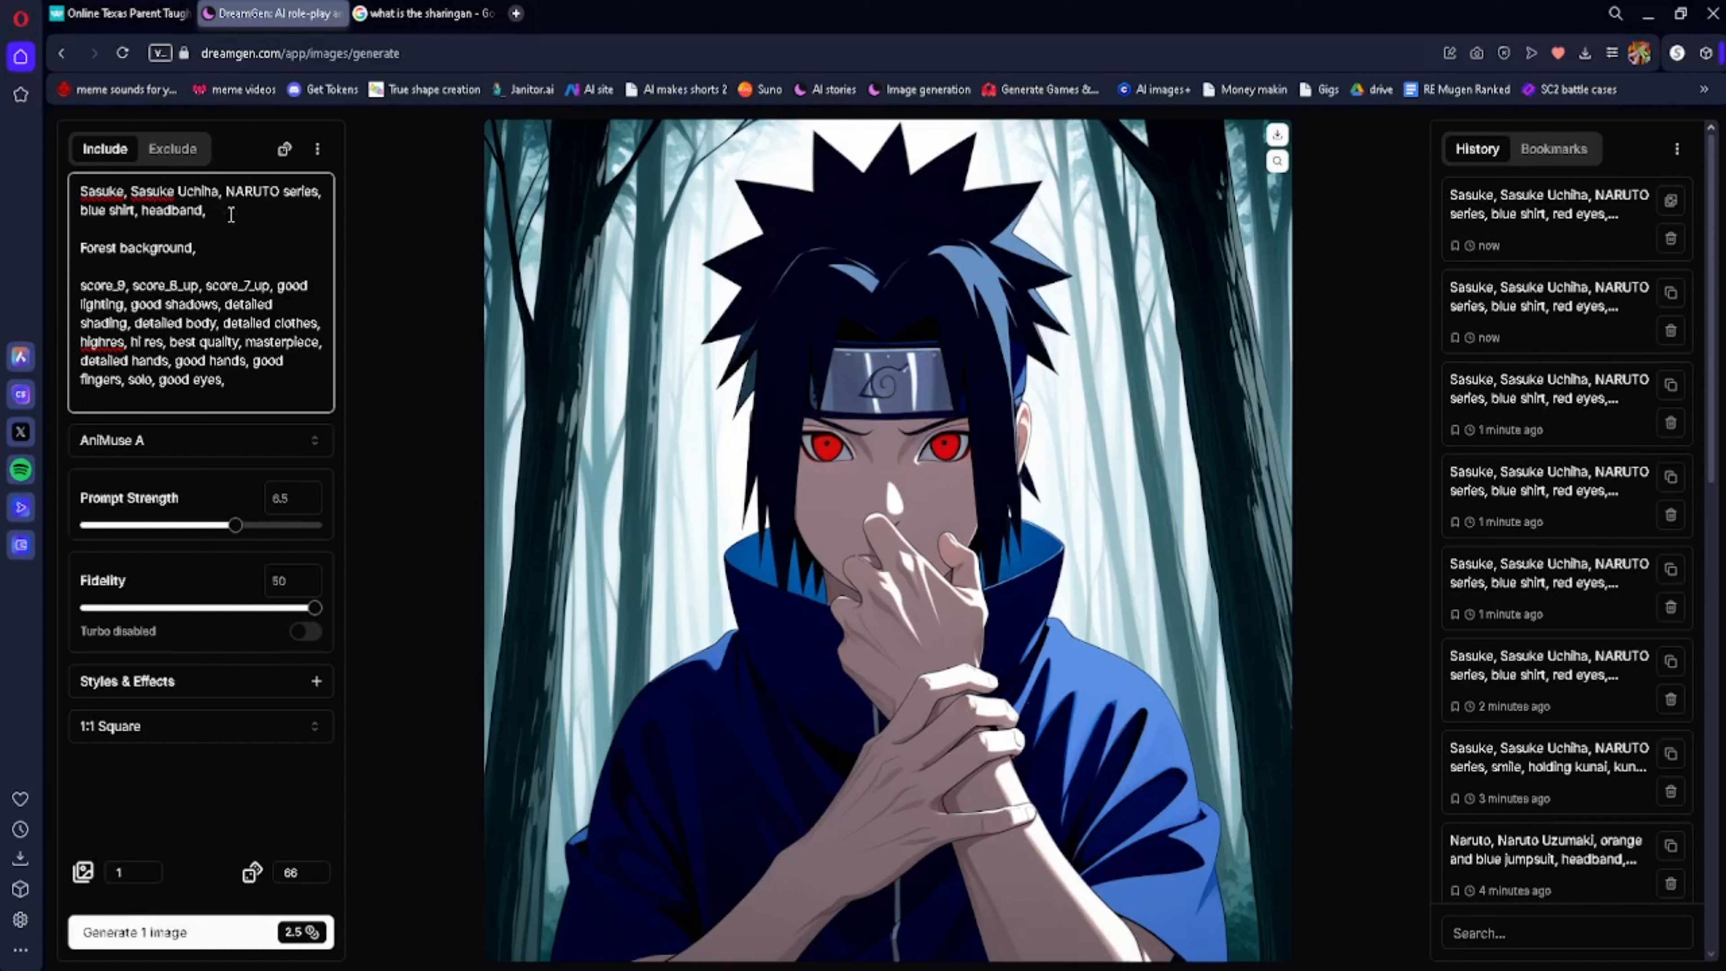
click(269, 942)
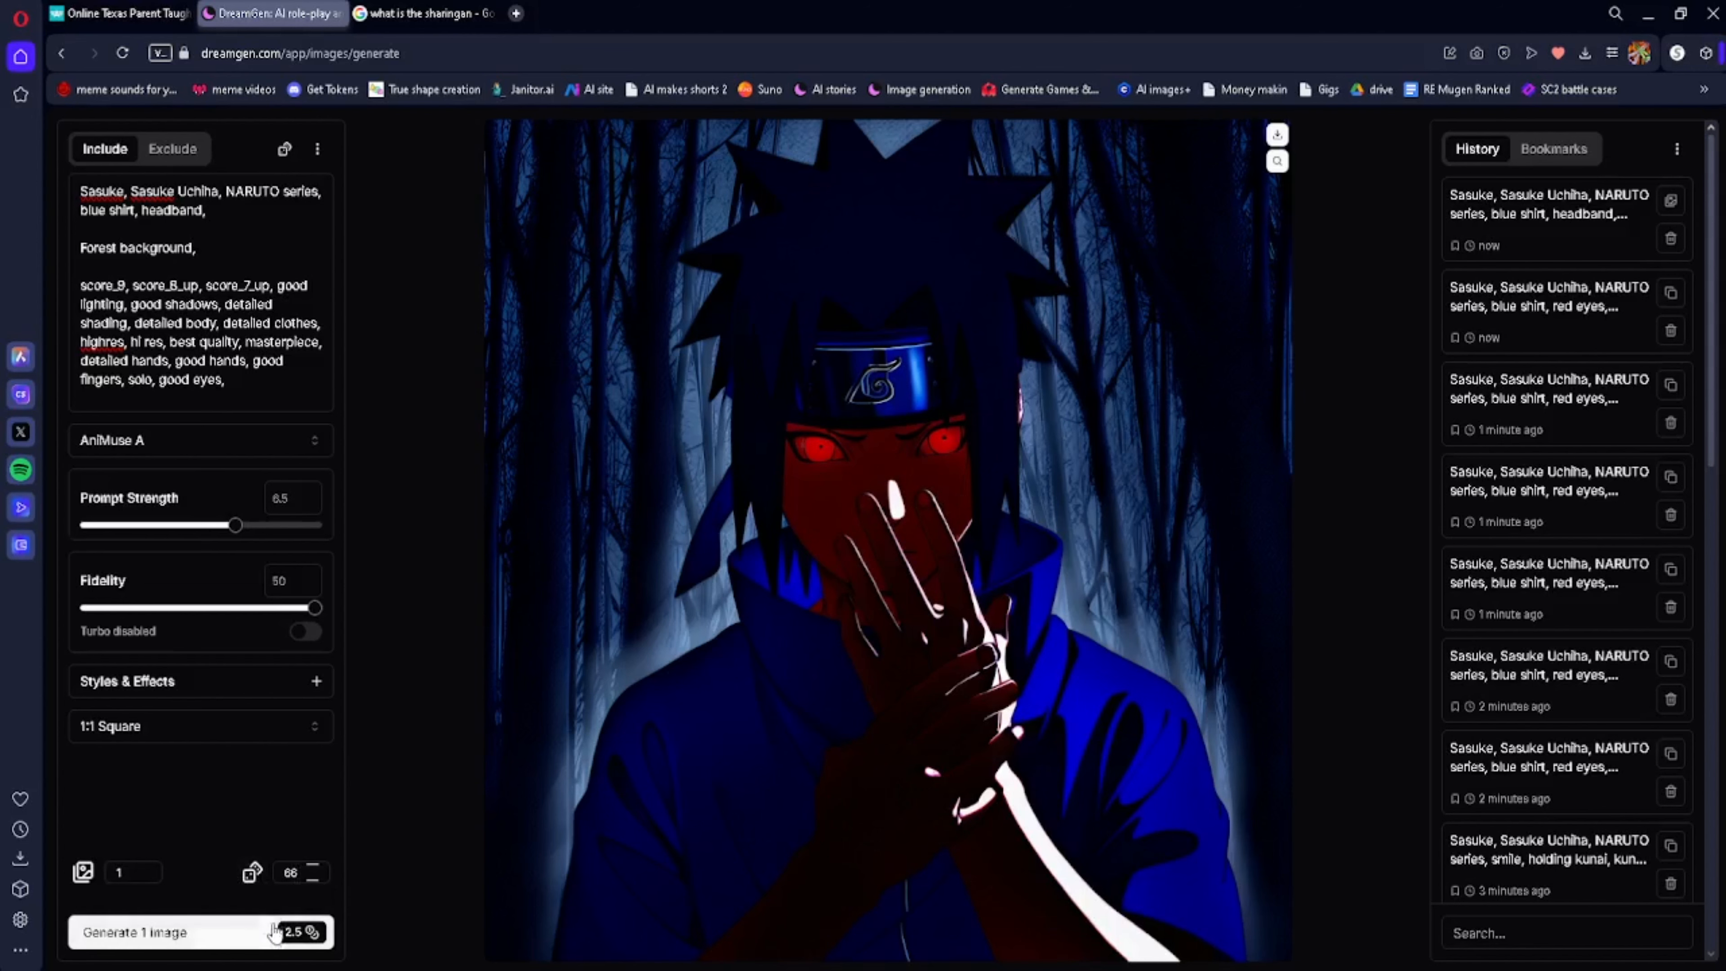
click(274, 931)
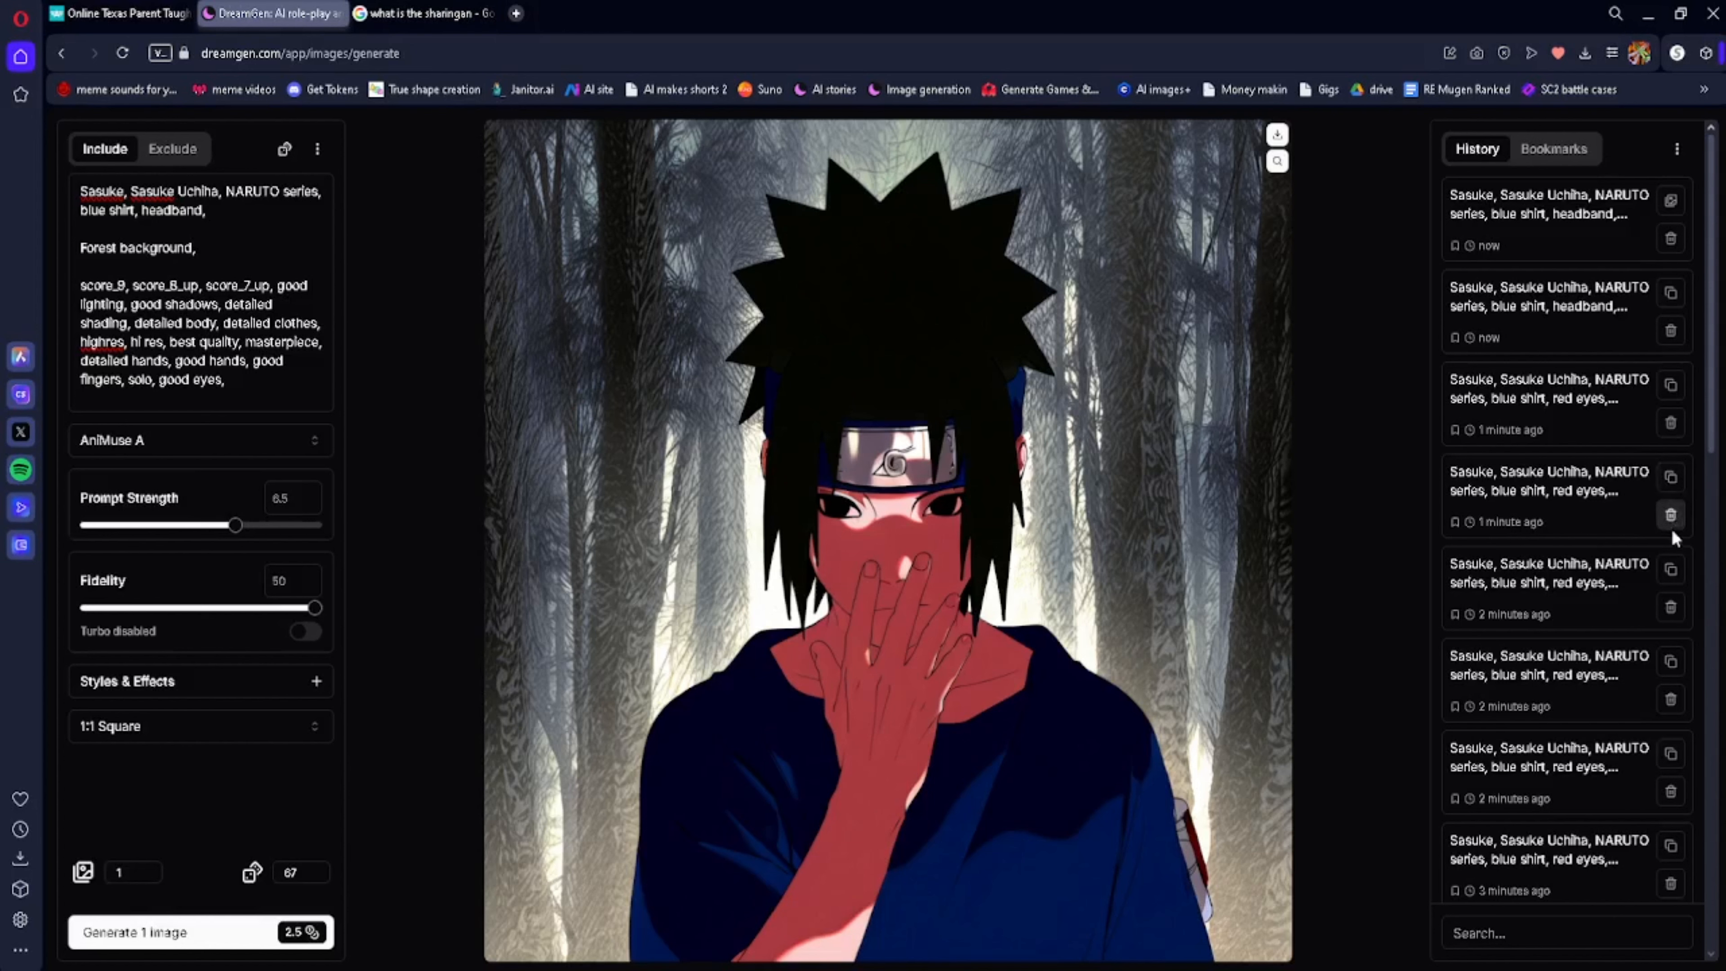
Reuse the short michiru kagemori prompt from the history, then load the older detailed OG Muse version starting "michiru kagemori, short hair, black hair"
scroll(1638, 648, down, 5)
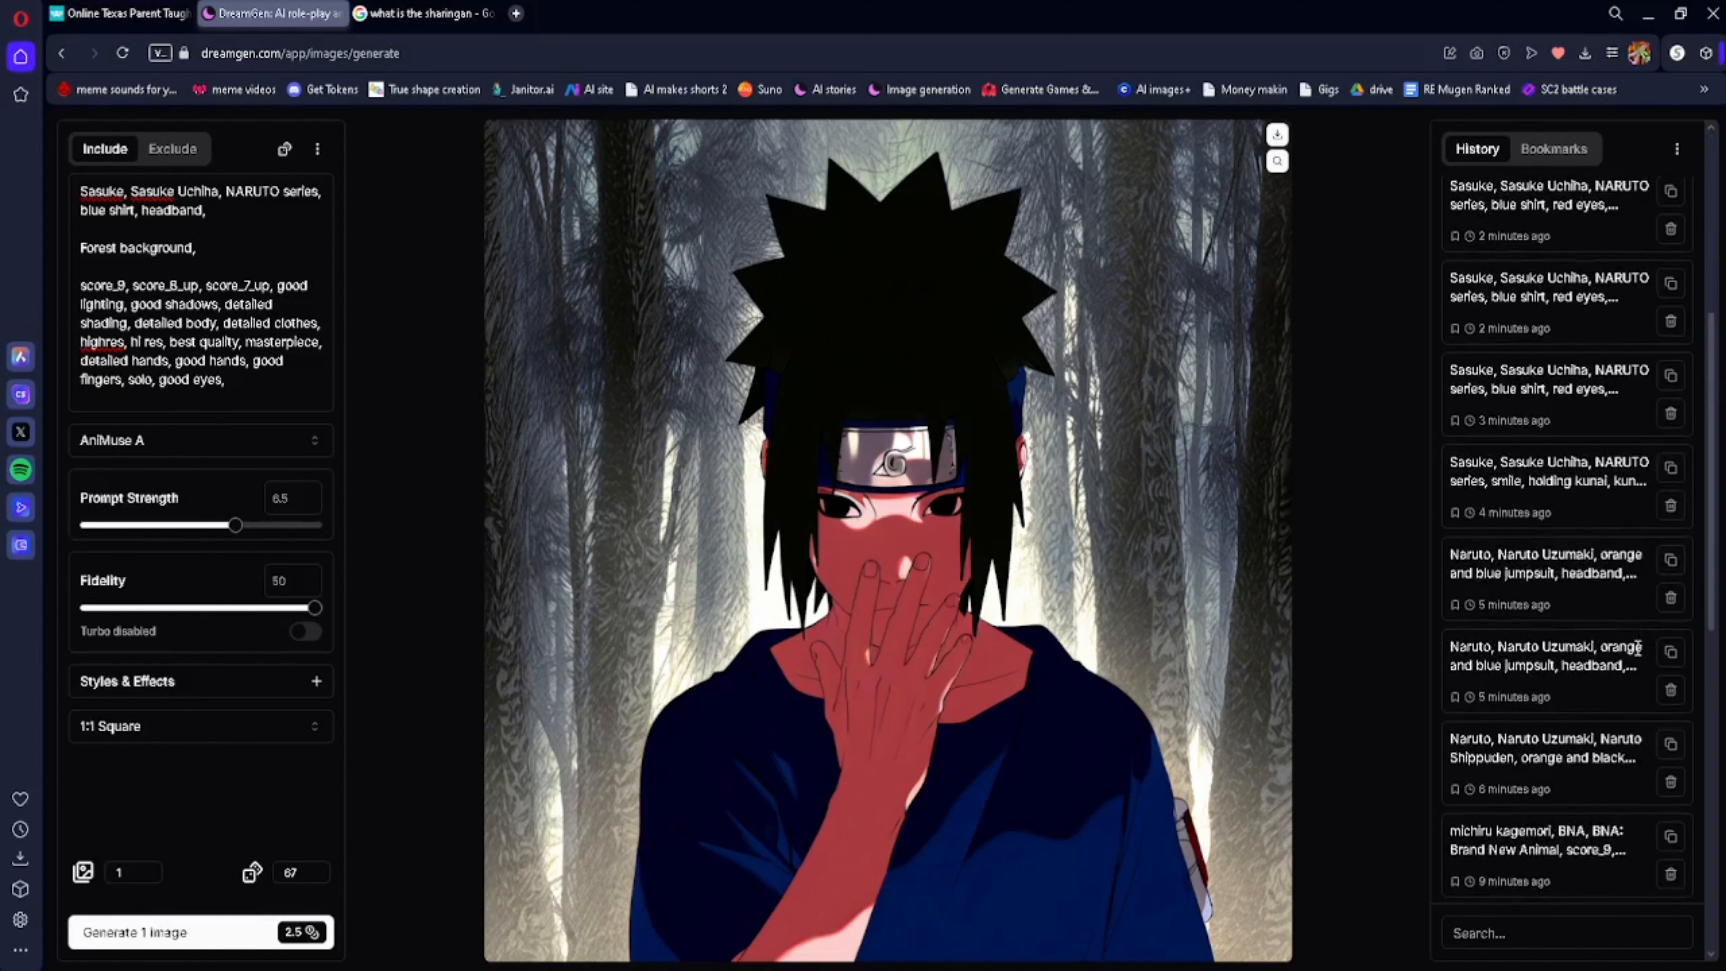
click(1672, 841)
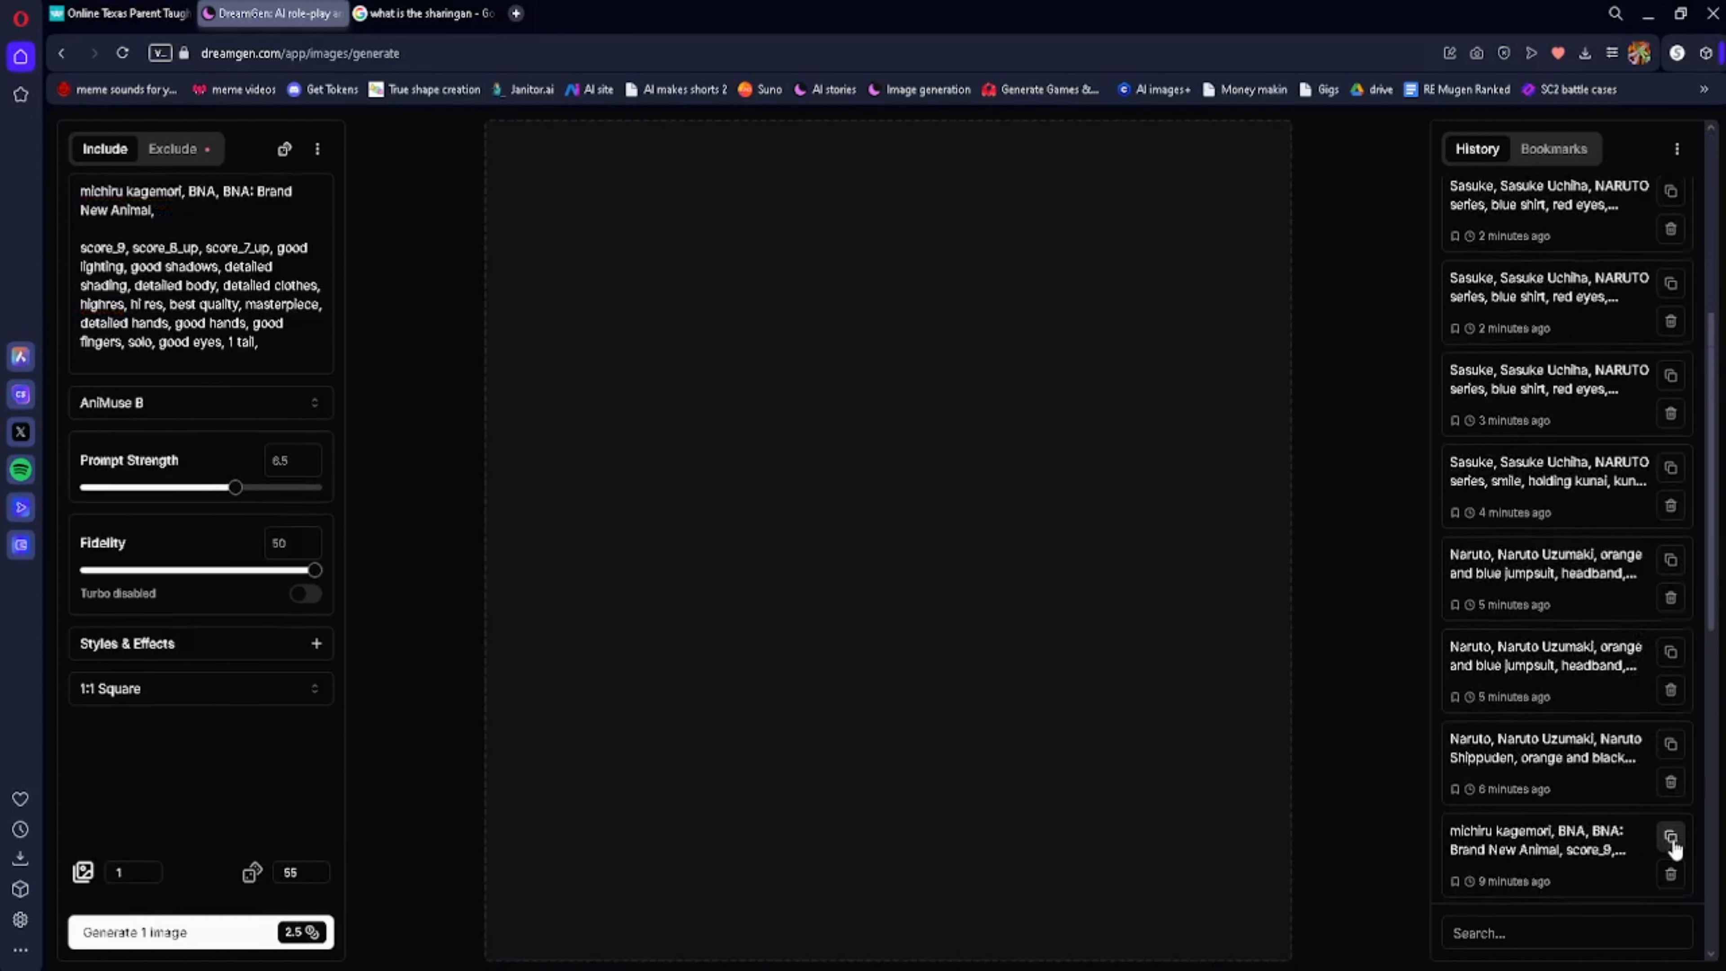
scroll(1672, 843, down, 4)
click(1673, 737)
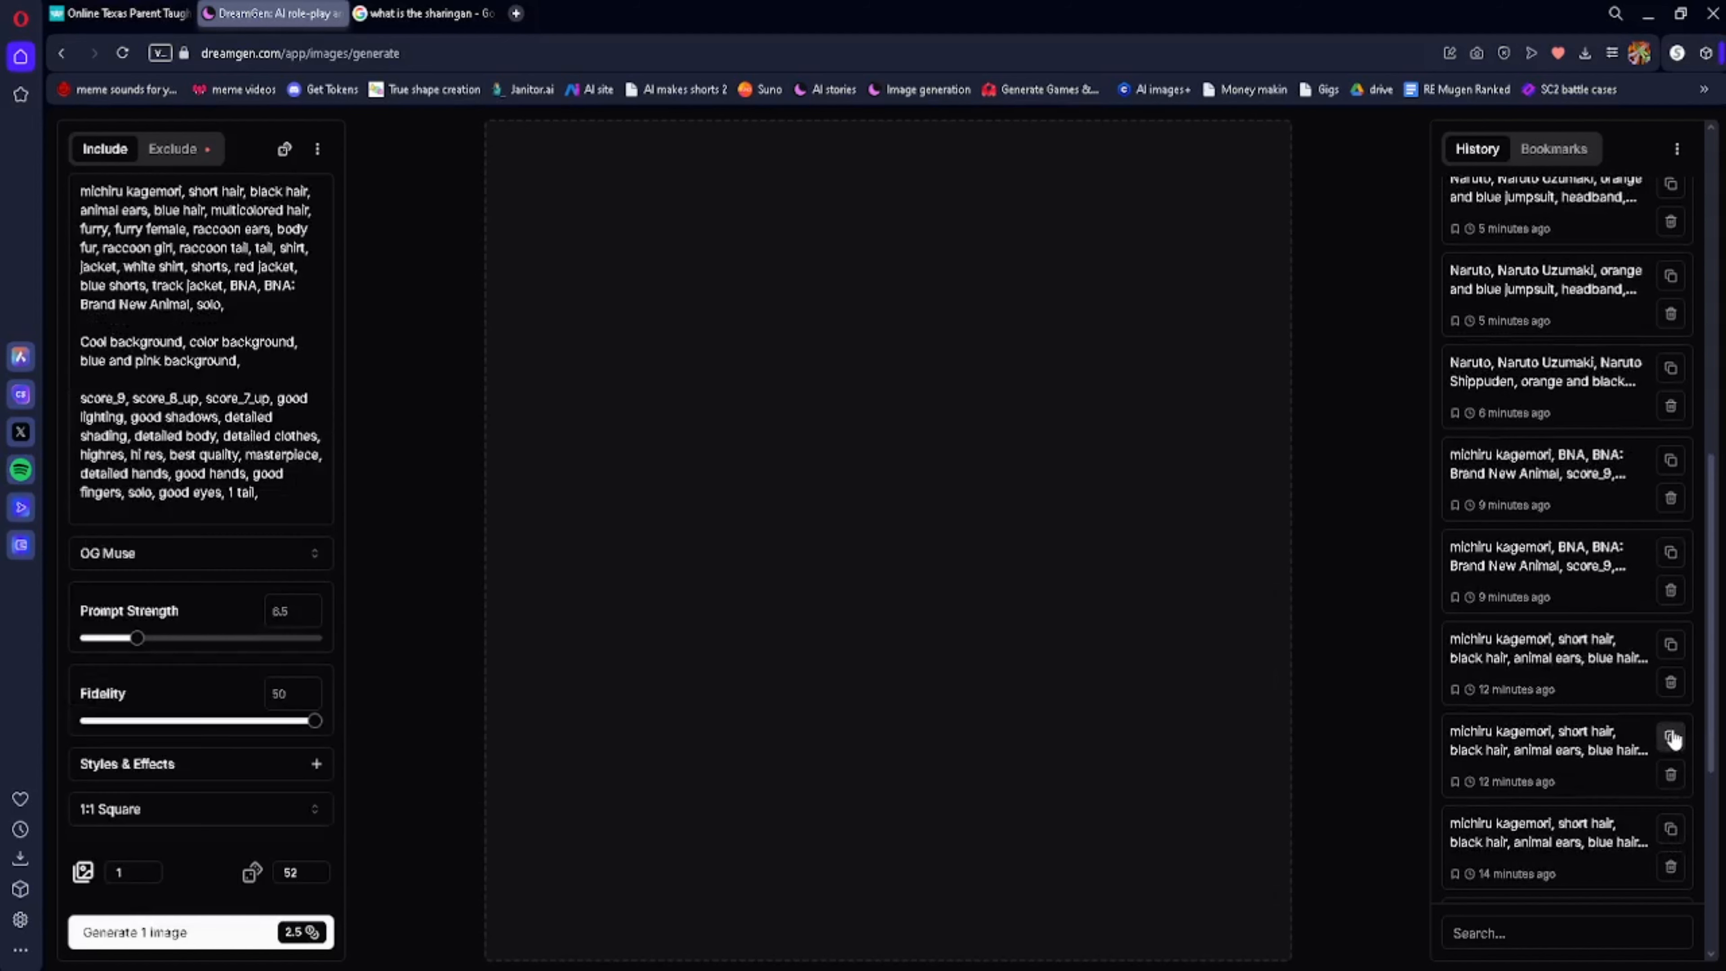
Examine the prompt's character description block and its quality tags beginning with "score_9", highlighting each block in turn and clearing the selection
drag(81, 207, 225, 306)
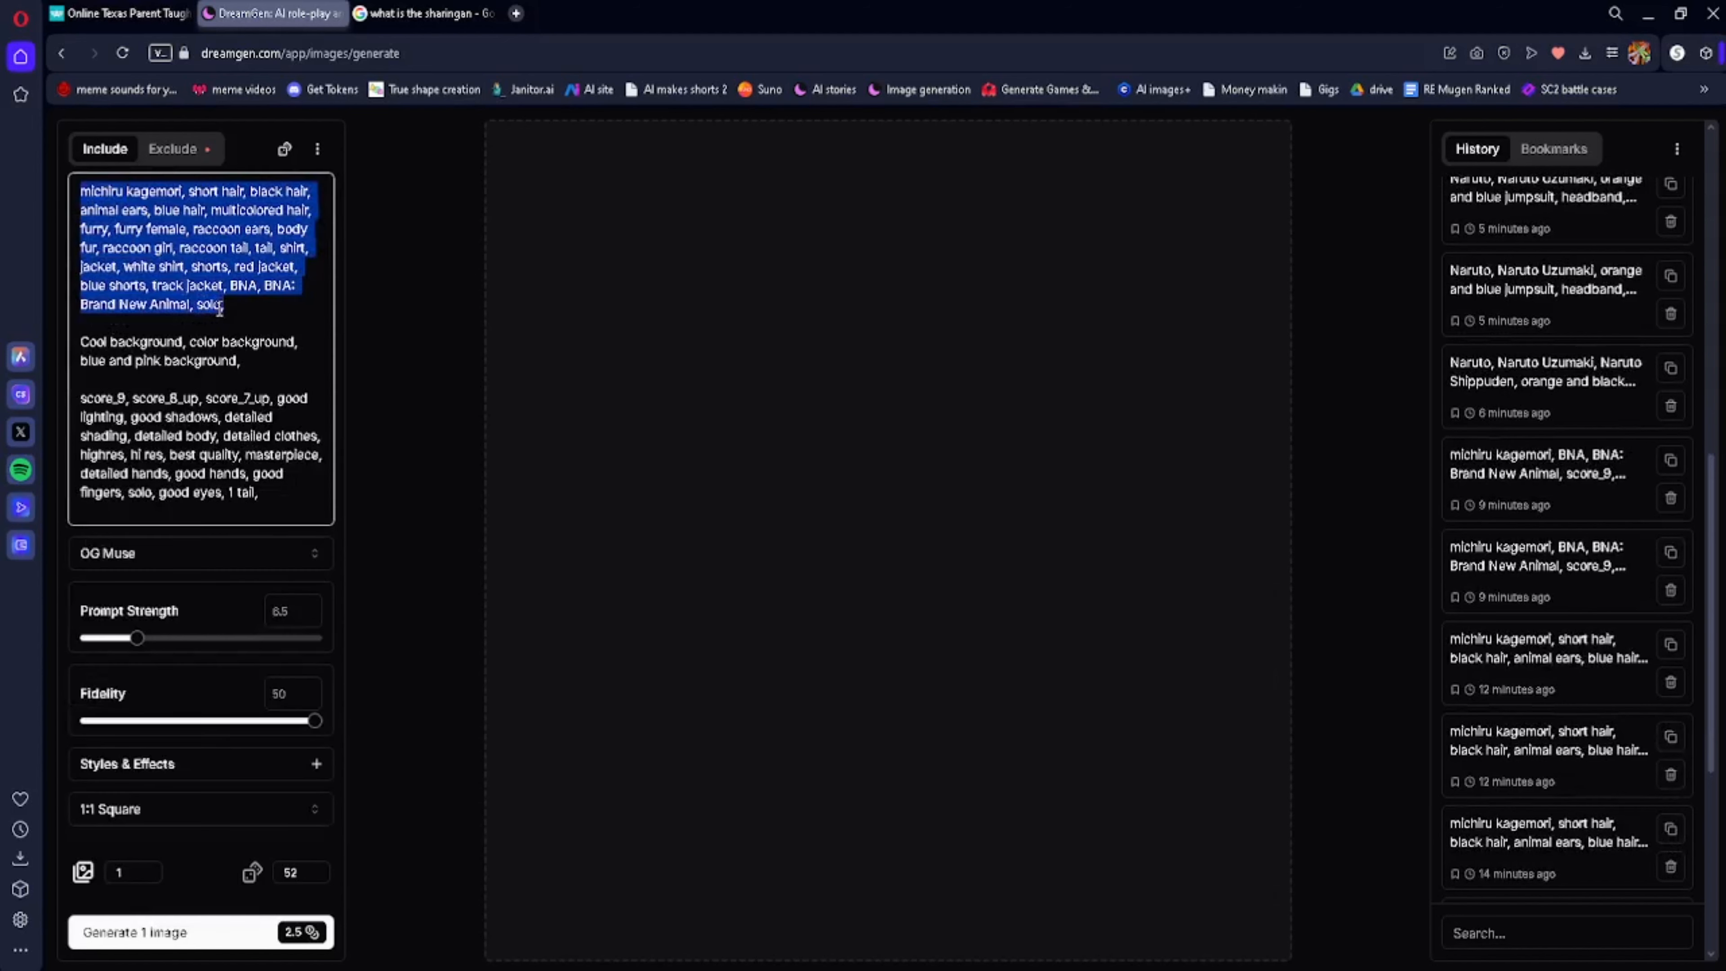
click(292, 302)
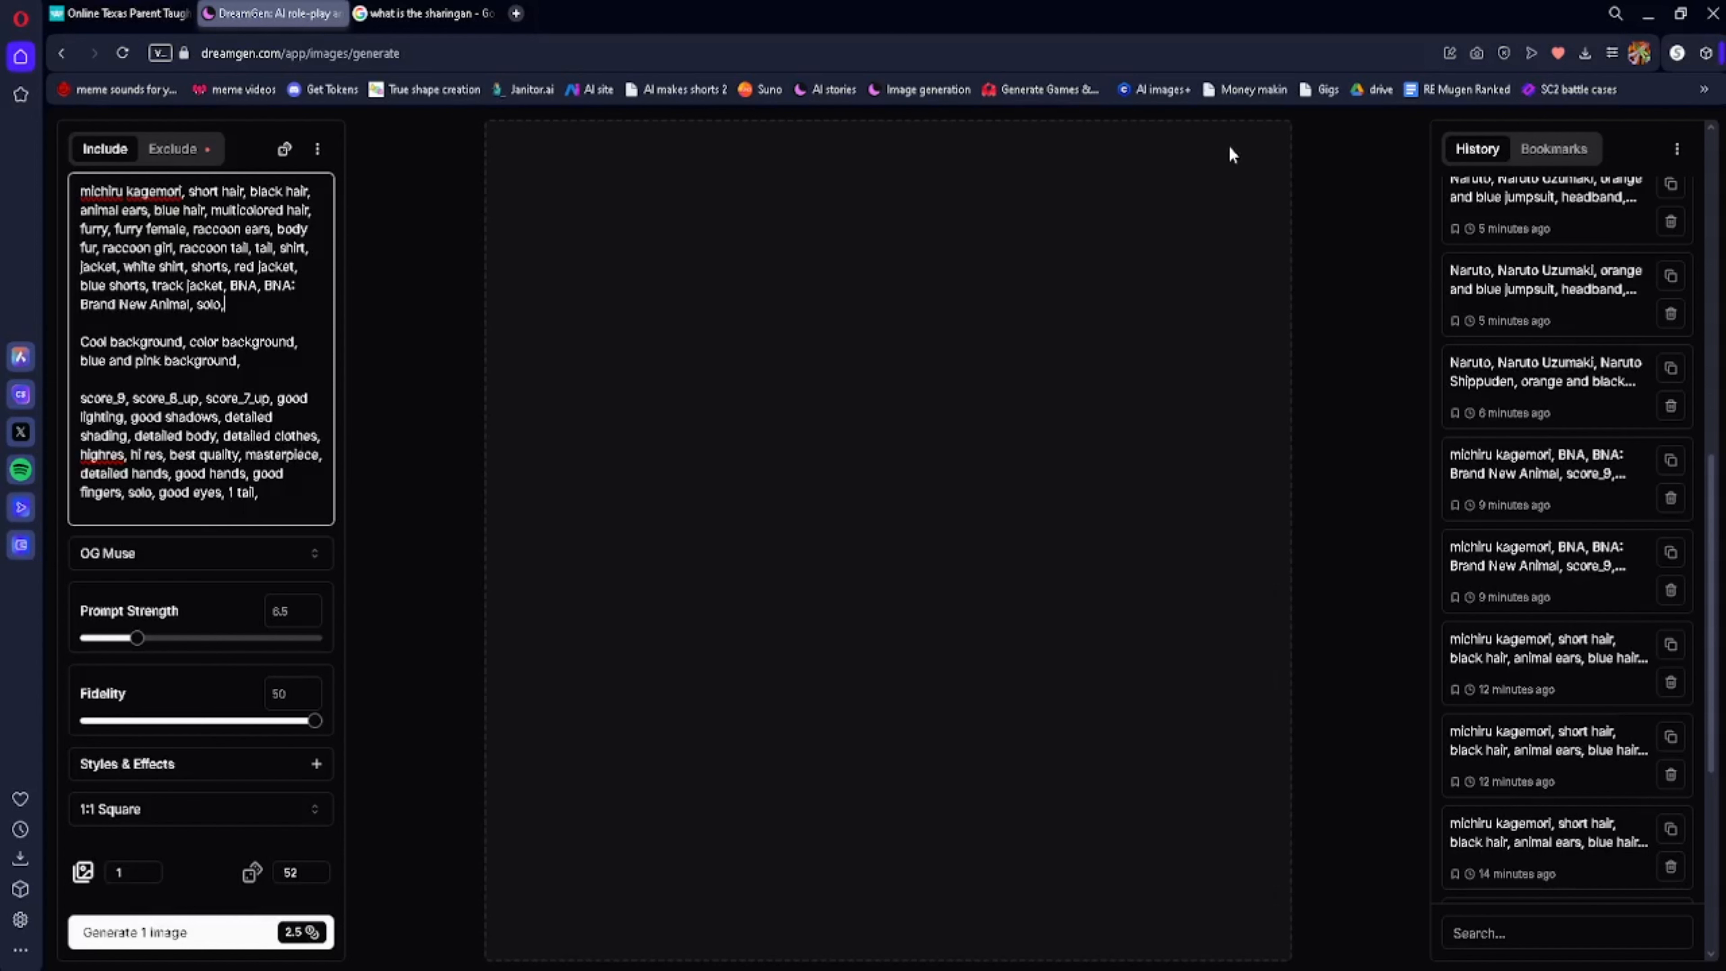
triple_click(99, 400)
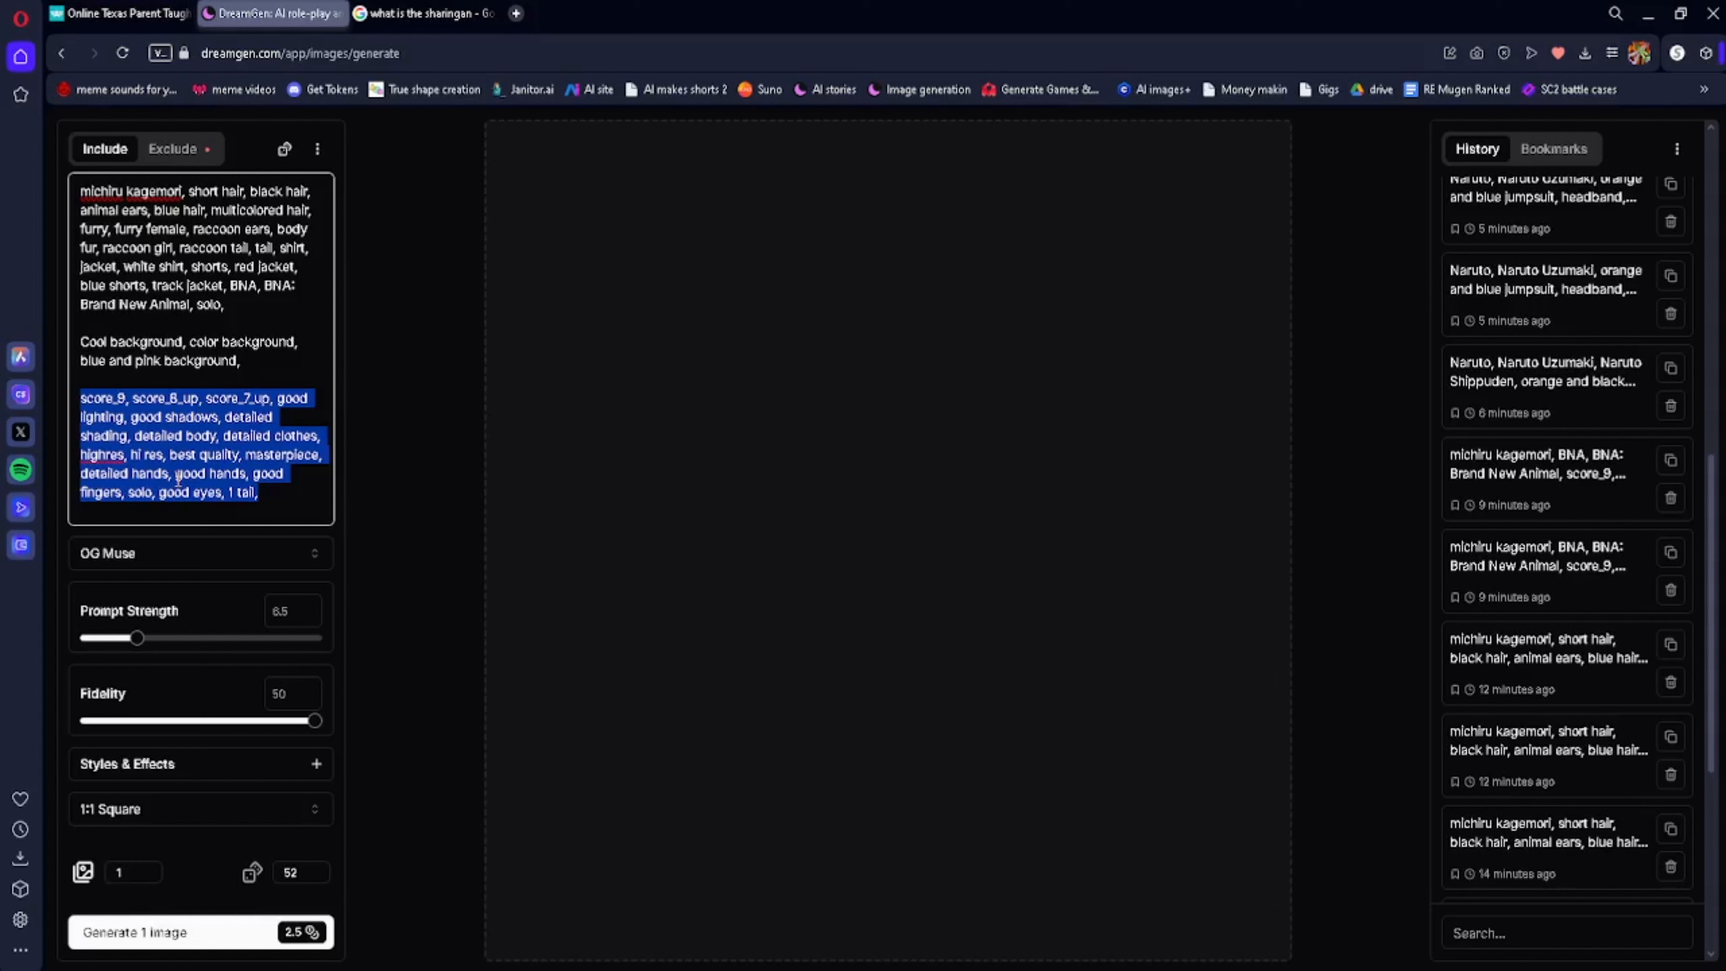
click(358, 453)
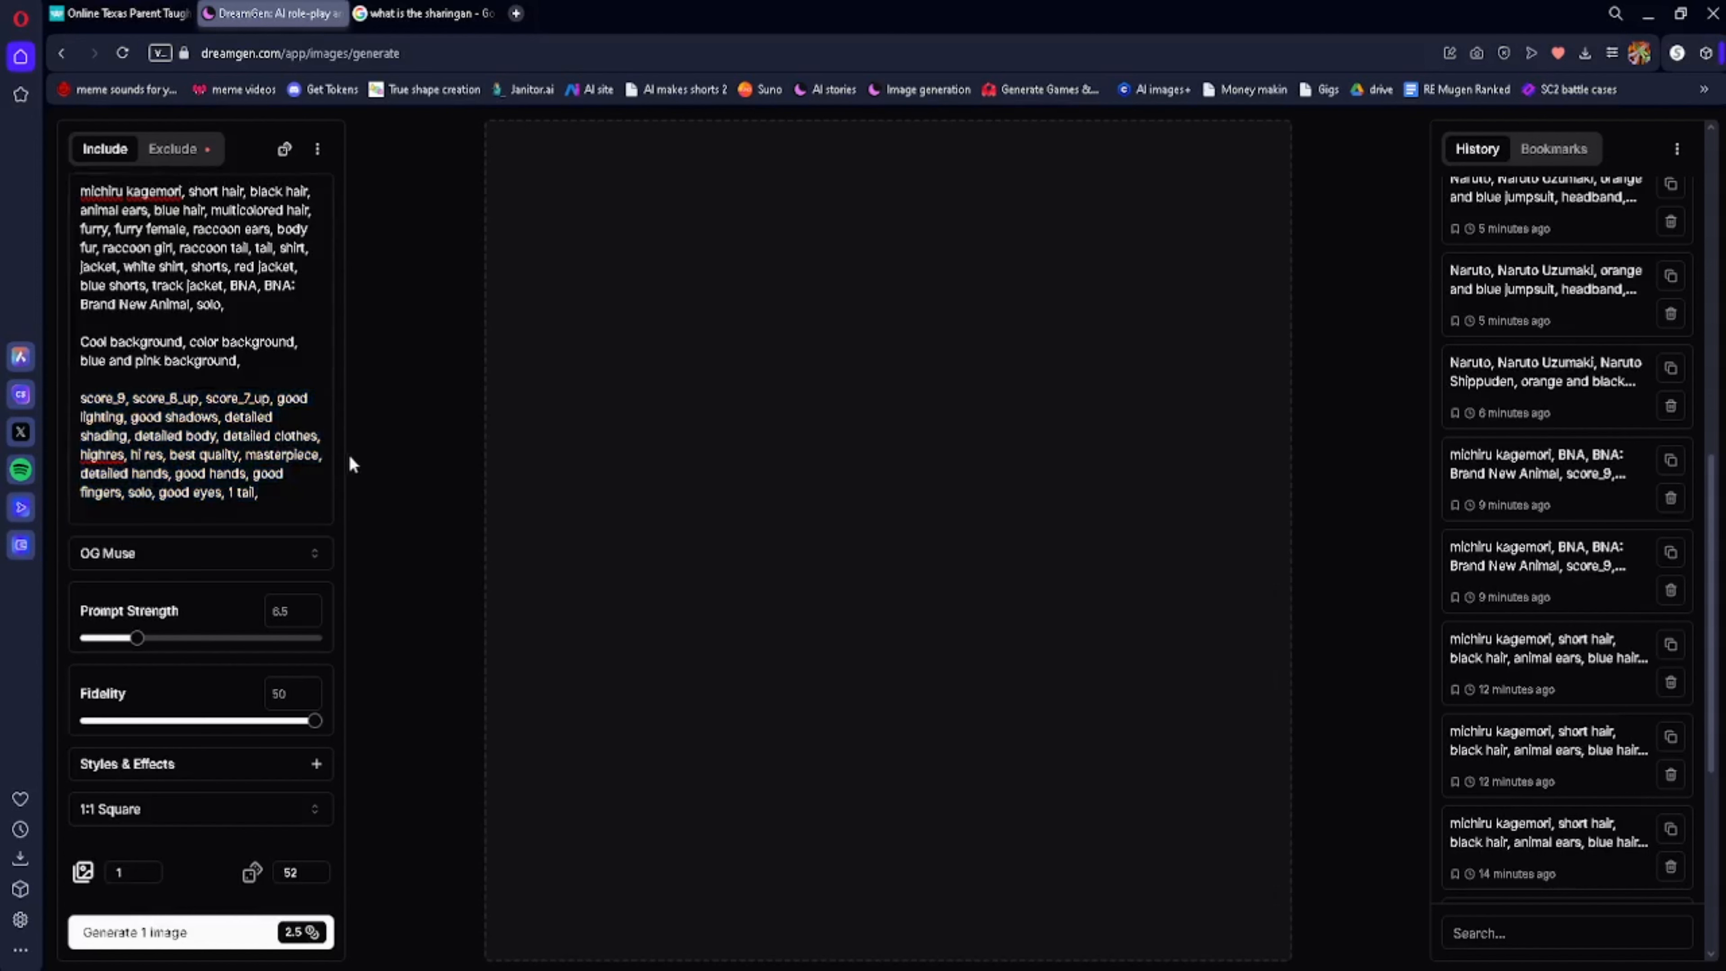